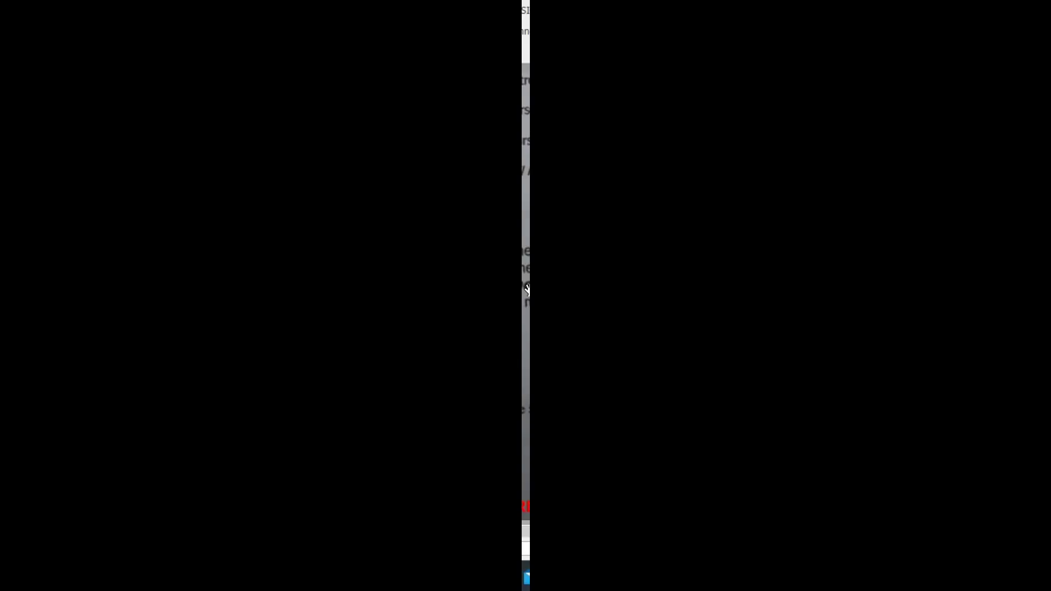
Step: Scroll the exam PDF up to the top of page 4, showing Part B's DEBT MARKET question
scroll(530, 290, "up", 2)
scroll(529, 289, "up", 5)
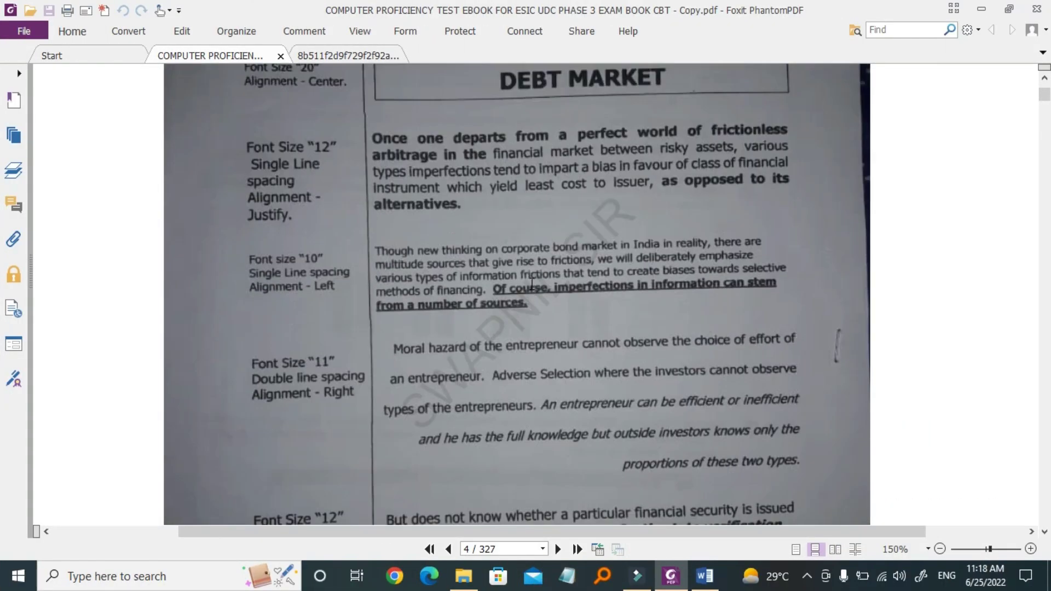
scroll(532, 285, "up", 2)
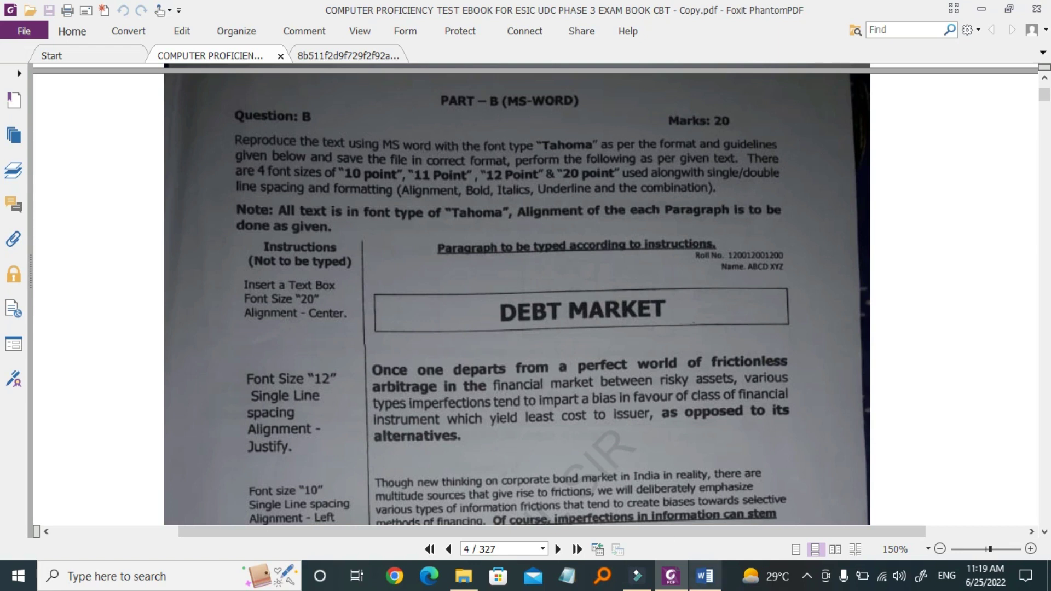
Step: Bring the DEBT MARKET document forward and select the roll number line at the top
left_click(688, 580)
scroll(509, 394, "up", 2)
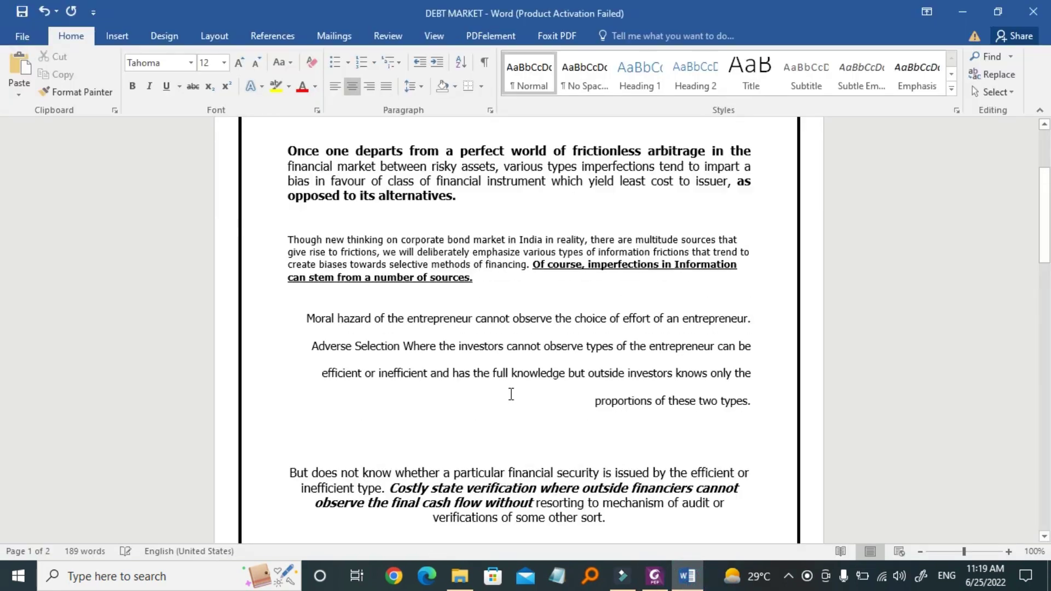
scroll(511, 393, "up", 5)
scroll(422, 274, "up", 1)
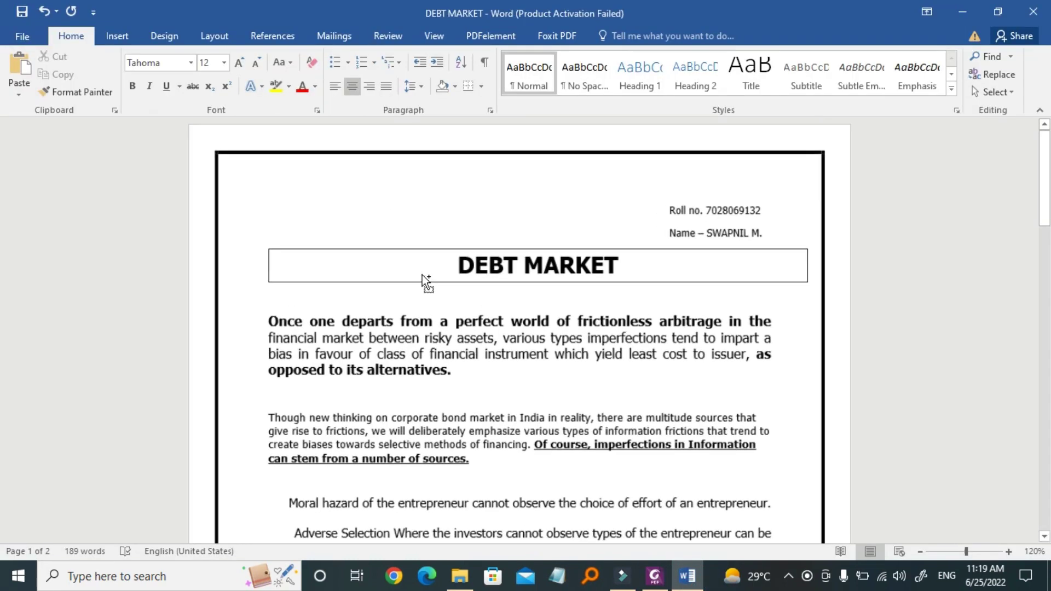
scroll(422, 275, "up", 1)
scroll(419, 281, "up", 1)
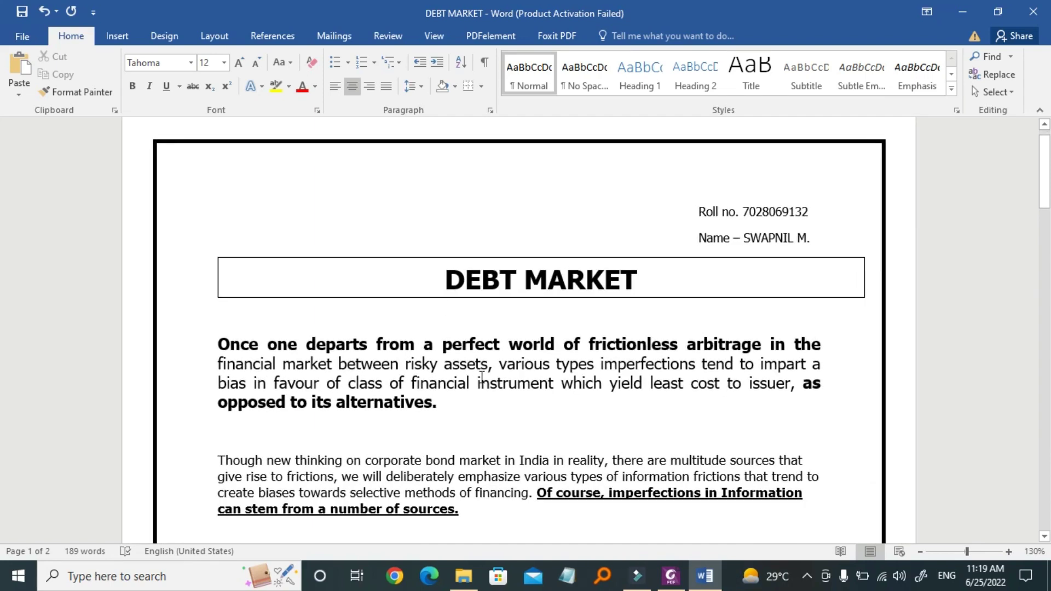
scroll(482, 378, "down", 4)
scroll(482, 377, "down", 4)
scroll(481, 377, "up", 7)
scroll(482, 378, "up", 1)
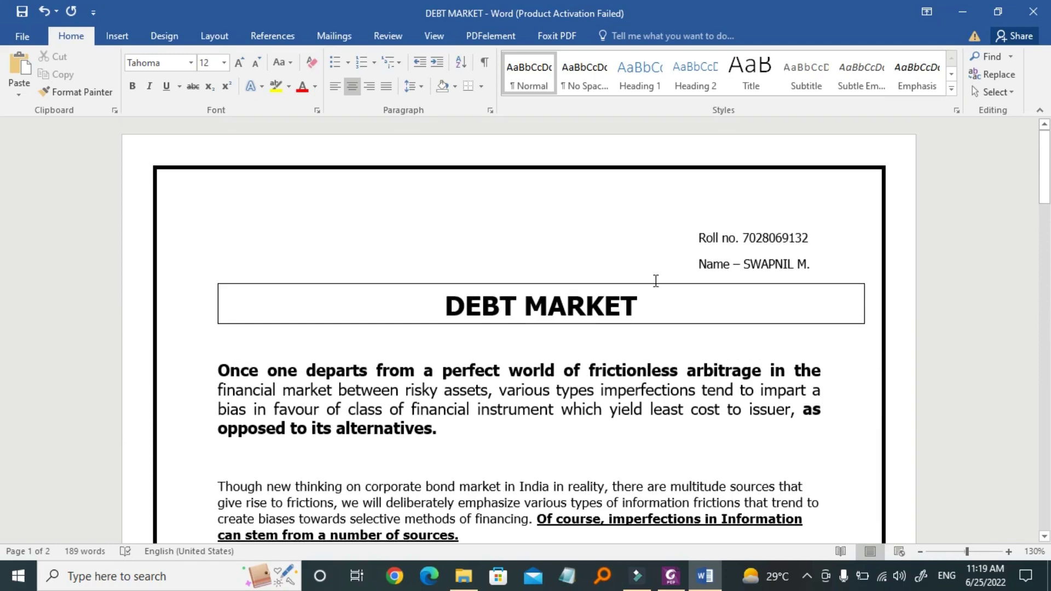
left_click_drag(700, 238, 810, 239)
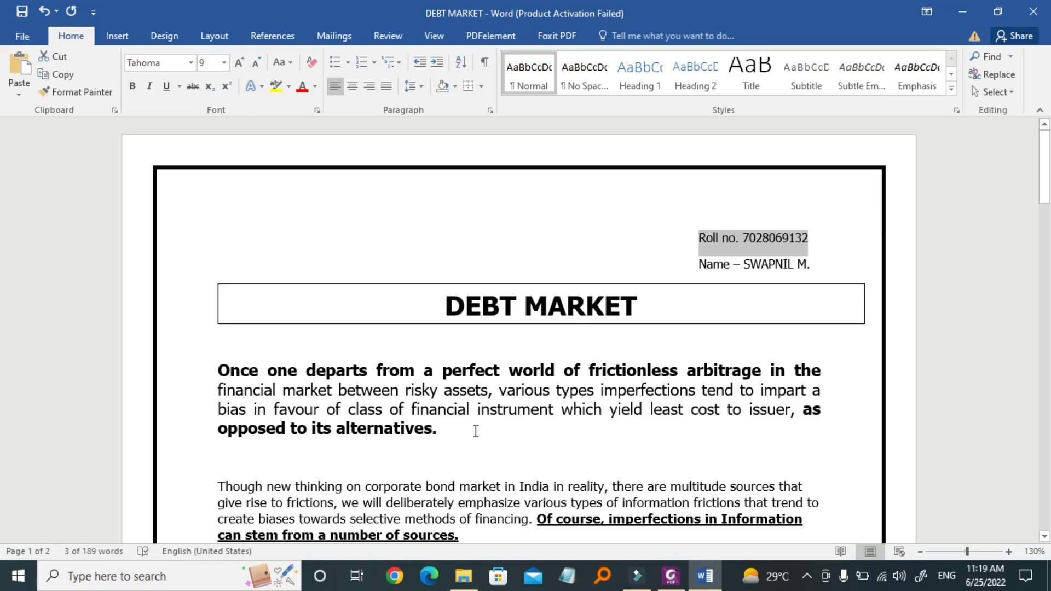
Step: Scroll down through the document to the empty second page
scroll(476, 430, "down", 1)
scroll(475, 430, "down", 2)
scroll(475, 430, "down", 4)
scroll(476, 431, "down", 4)
scroll(475, 430, "down", 3)
scroll(476, 431, "up", 3)
scroll(475, 431, "down", 8)
scroll(475, 431, "down", 3)
scroll(477, 406, "up", 8)
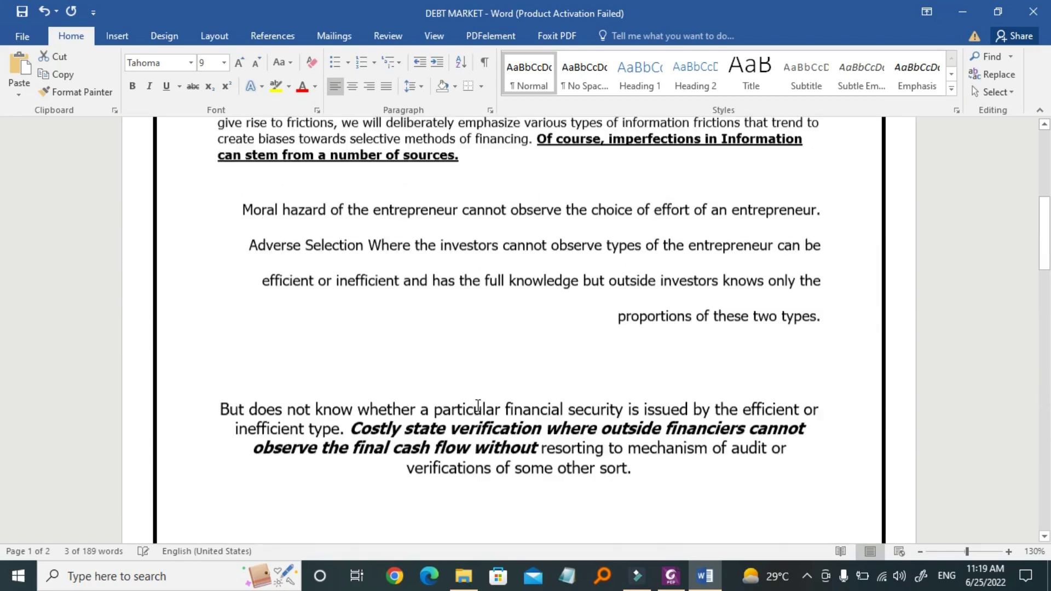
scroll(477, 406, "down", 5)
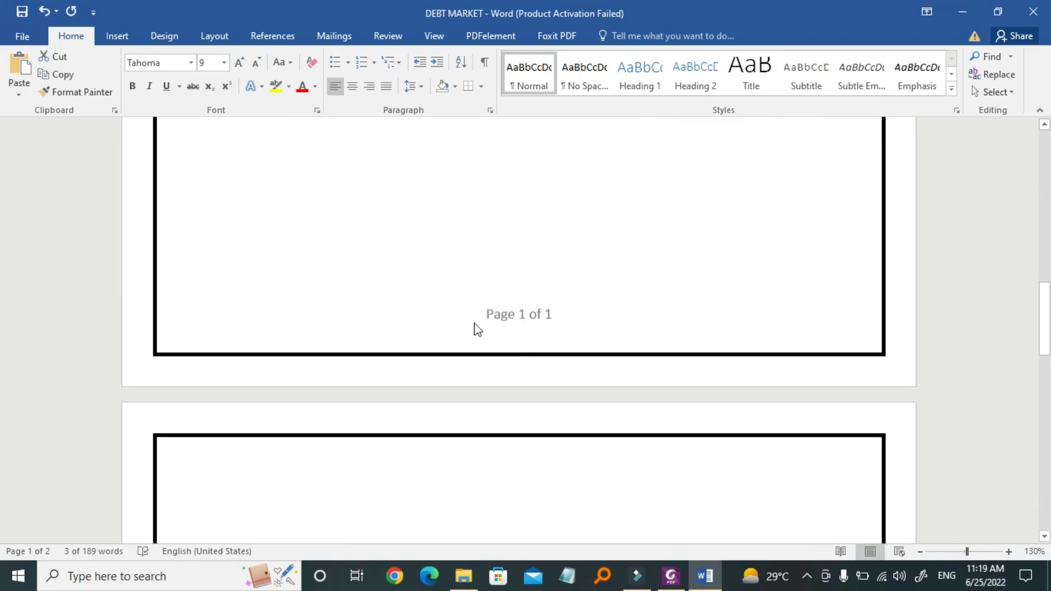
scroll(525, 413, "down", 4)
scroll(525, 413, "down", 3)
scroll(525, 412, "down", 3)
scroll(525, 413, "down", 1)
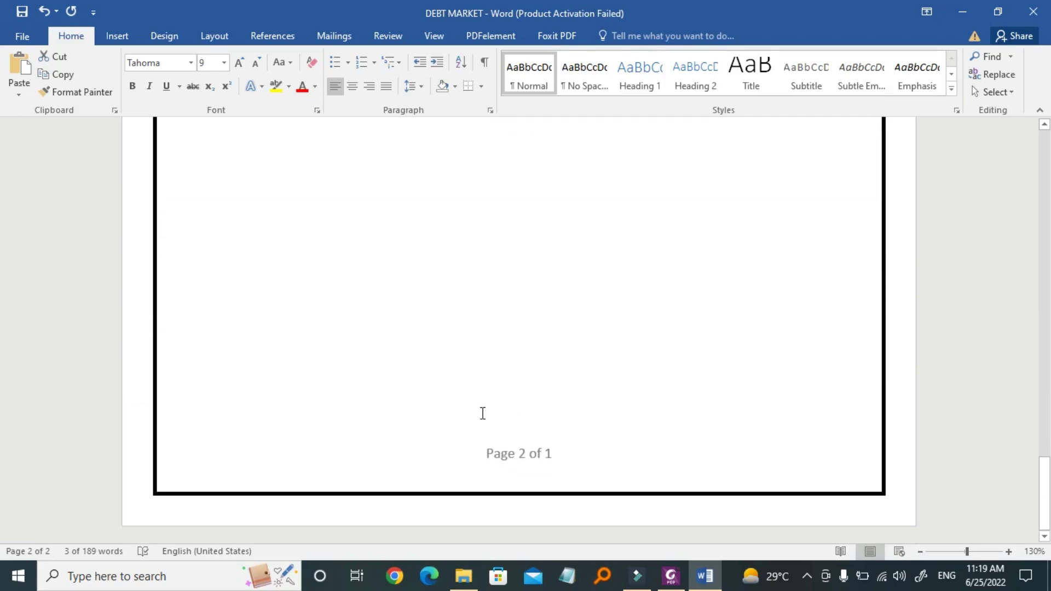
scroll(483, 413, "up", 1)
scroll(492, 356, "up", 3)
Step: Add blank lines down the empty second page to extend the document onto a third page
double_click(516, 268)
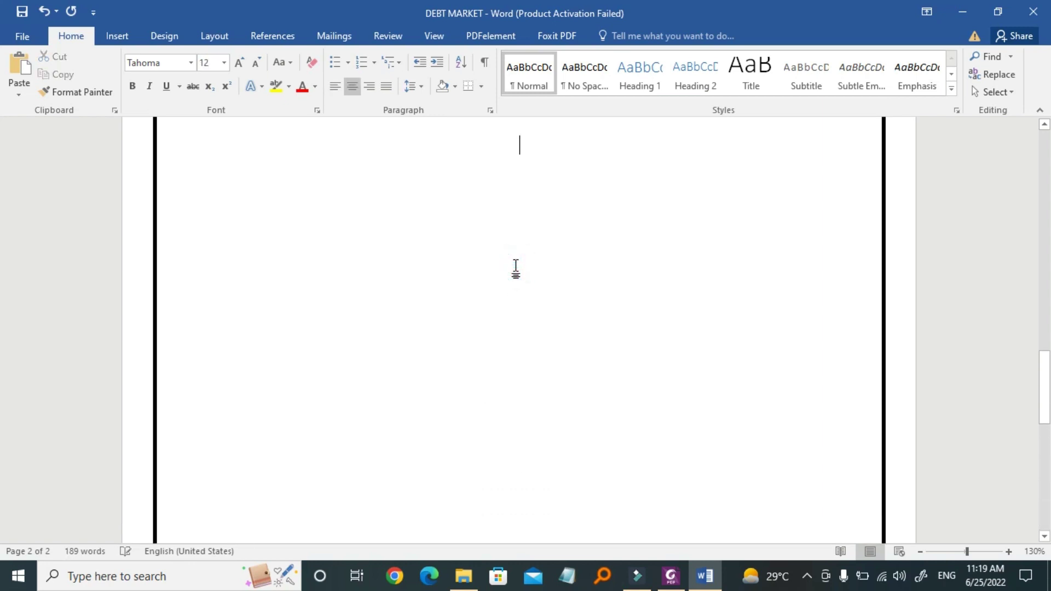
key("Down")
key("Down")
key("Down")
key("Down")
key("Down")
key("Down")
key("Down")
key("Down")
key("Down")
key("Down")
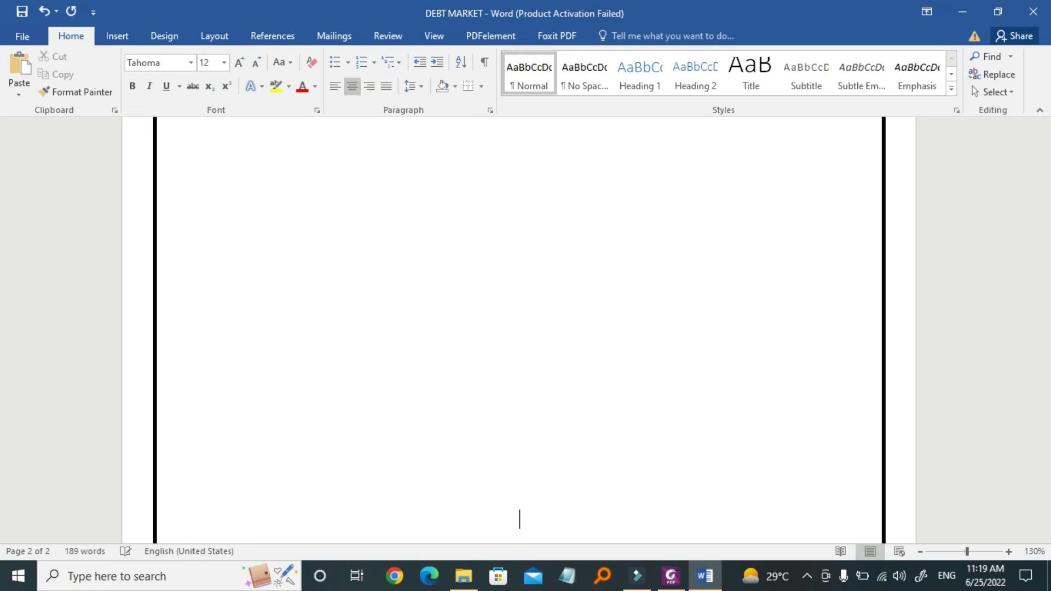
key("Down")
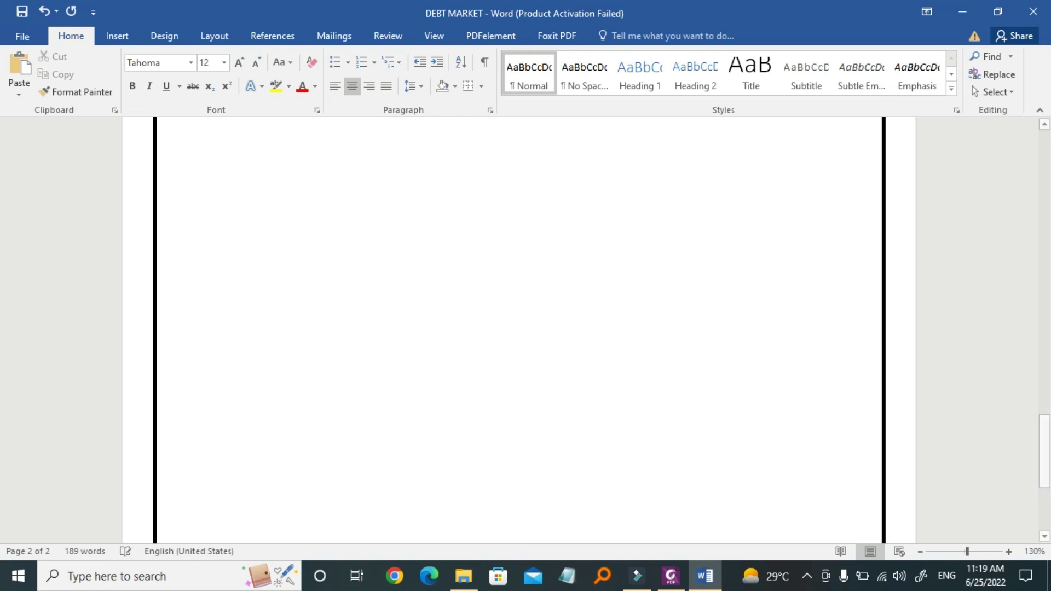
Step: Scroll through the three bordered pages to check the finished document
scroll(518, 520, "down", 4)
scroll(518, 503, "down", 1)
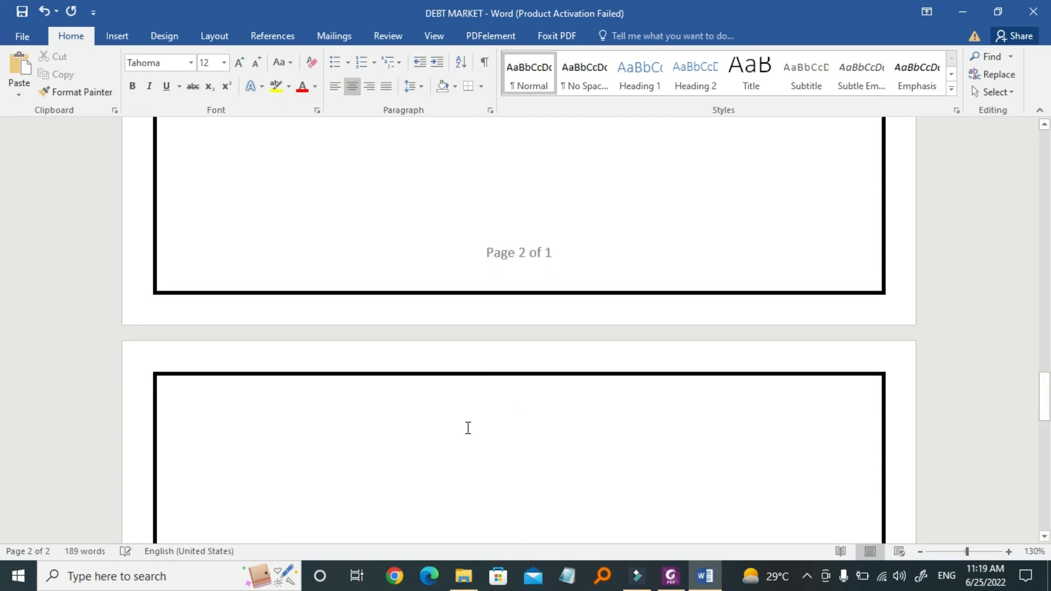
scroll(504, 464, "down", 5)
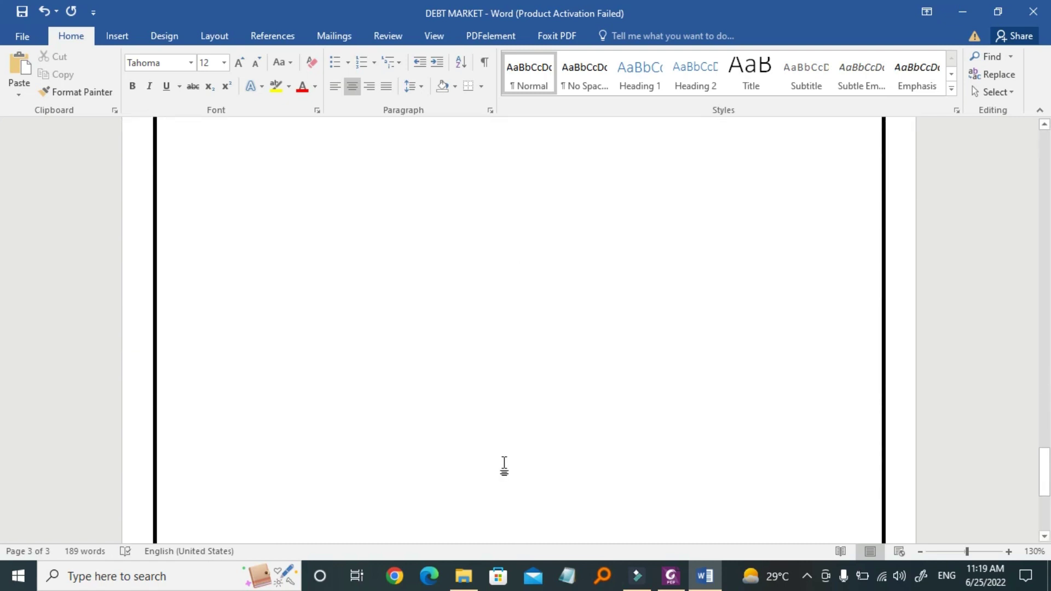
scroll(504, 463, "down", 2)
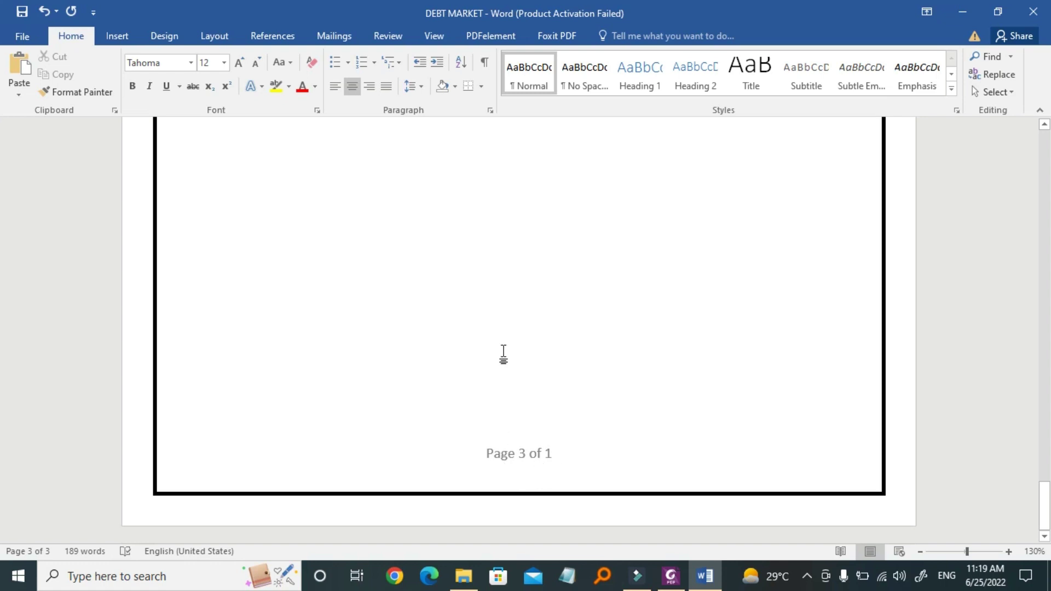
scroll(501, 328, "up", 5)
scroll(501, 290, "up", 5)
scroll(500, 290, "up", 3)
scroll(500, 290, "up", 2)
scroll(500, 290, "up", 5)
scroll(500, 290, "up", 3)
scroll(500, 290, "up", 1)
scroll(501, 290, "up", 5)
scroll(500, 290, "up", 3)
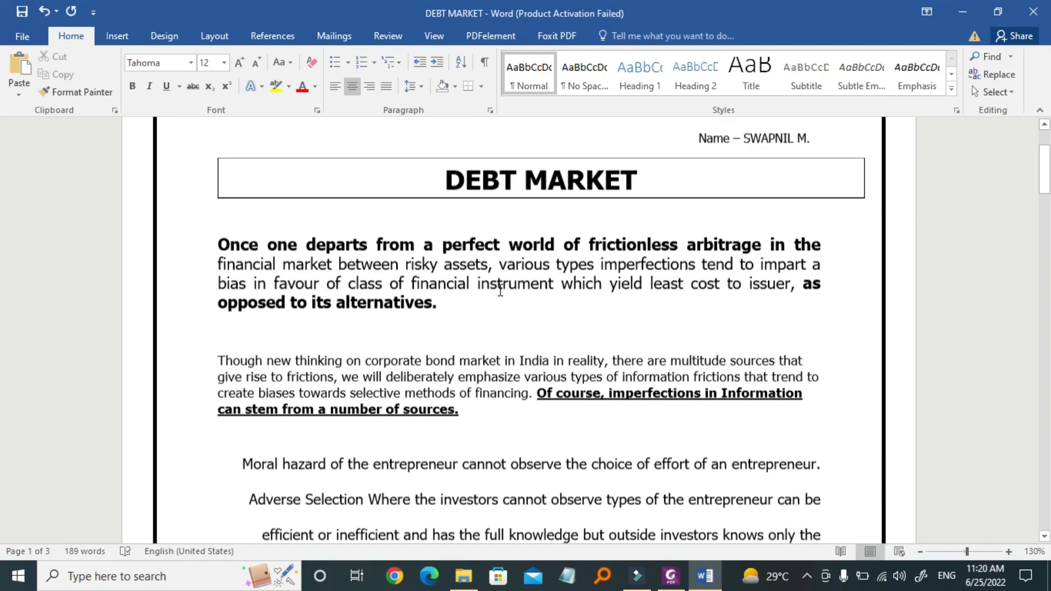
scroll(453, 407, "down", 2)
scroll(487, 437, "down", 3)
scroll(487, 438, "down", 2)
scroll(488, 436, "down", 1)
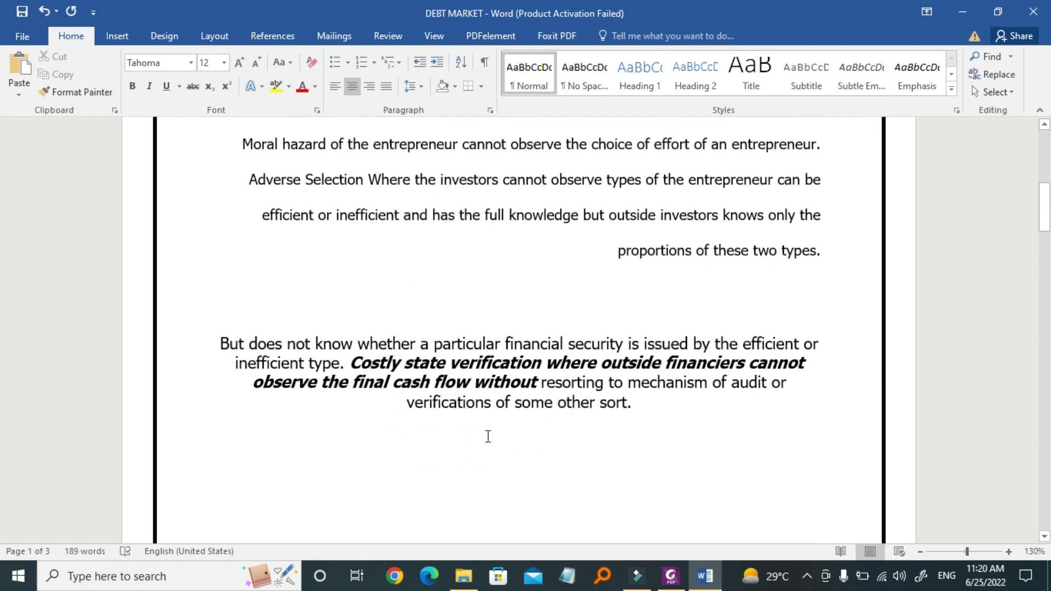
scroll(490, 335, "up", 8)
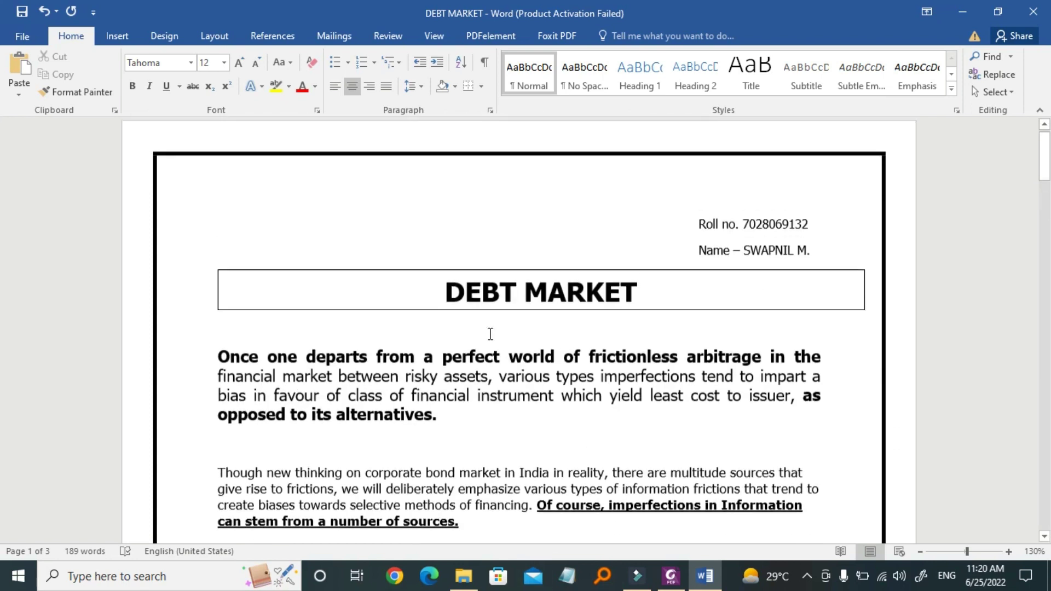
scroll(491, 334, "up", 1)
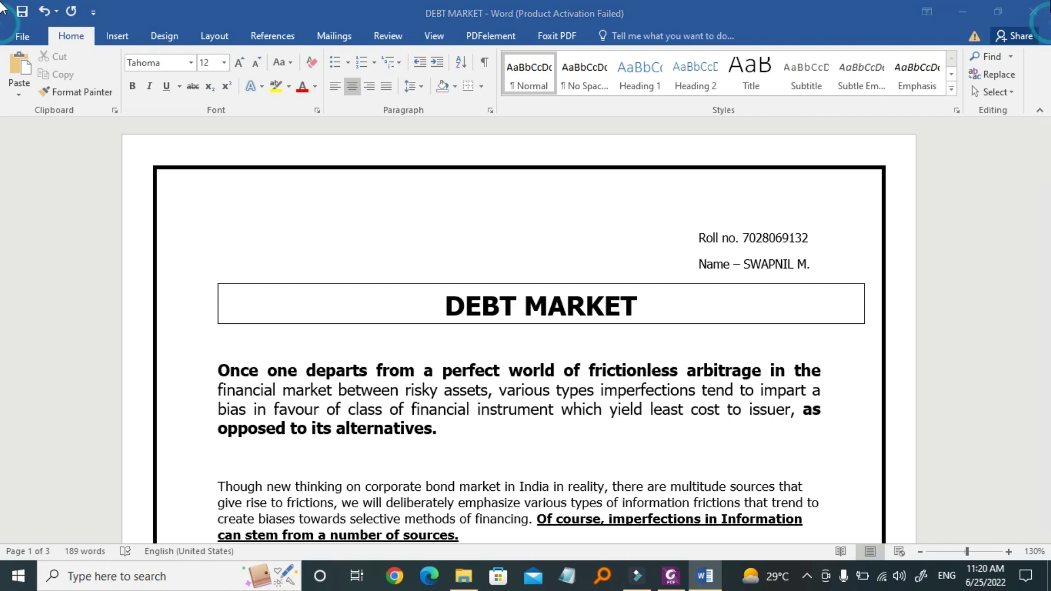
Step: Save and close DEBT MARKET, relaunch Word, dismiss the activation warning, and start a blank document
left_click(465, 316)
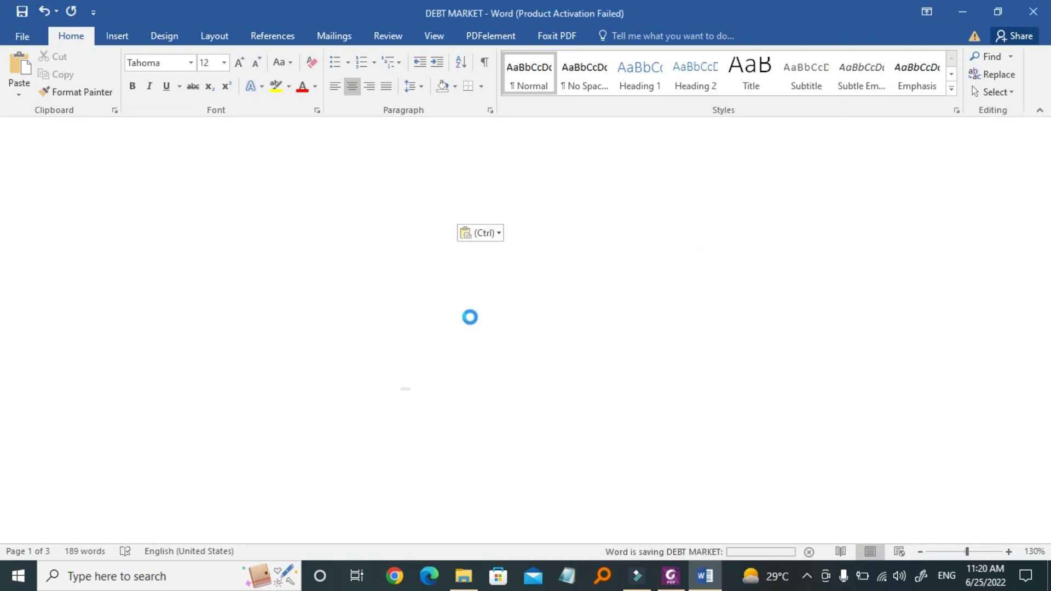
left_click(170, 580)
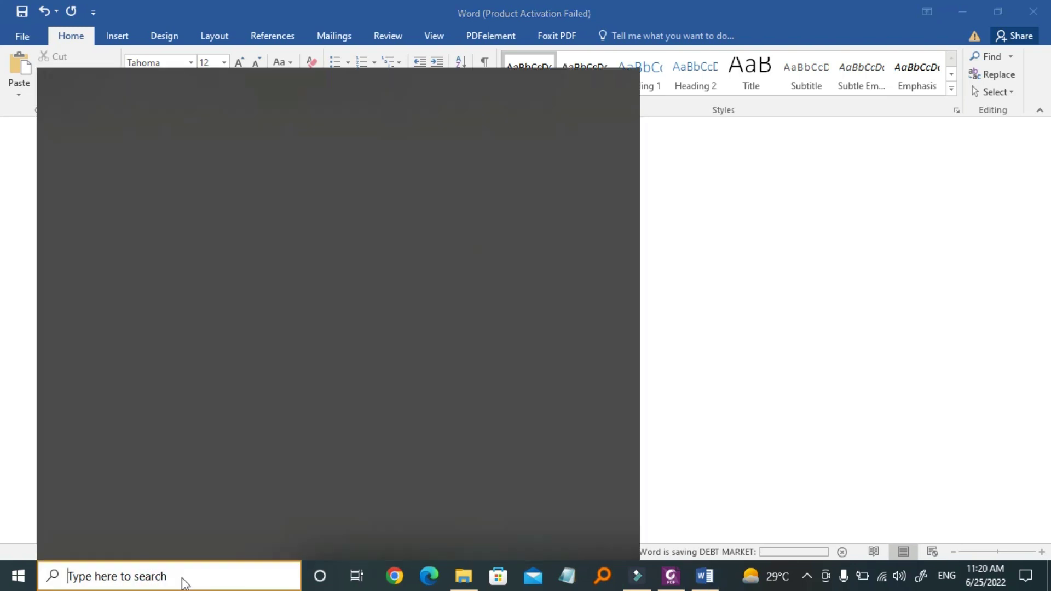
type("woRD")
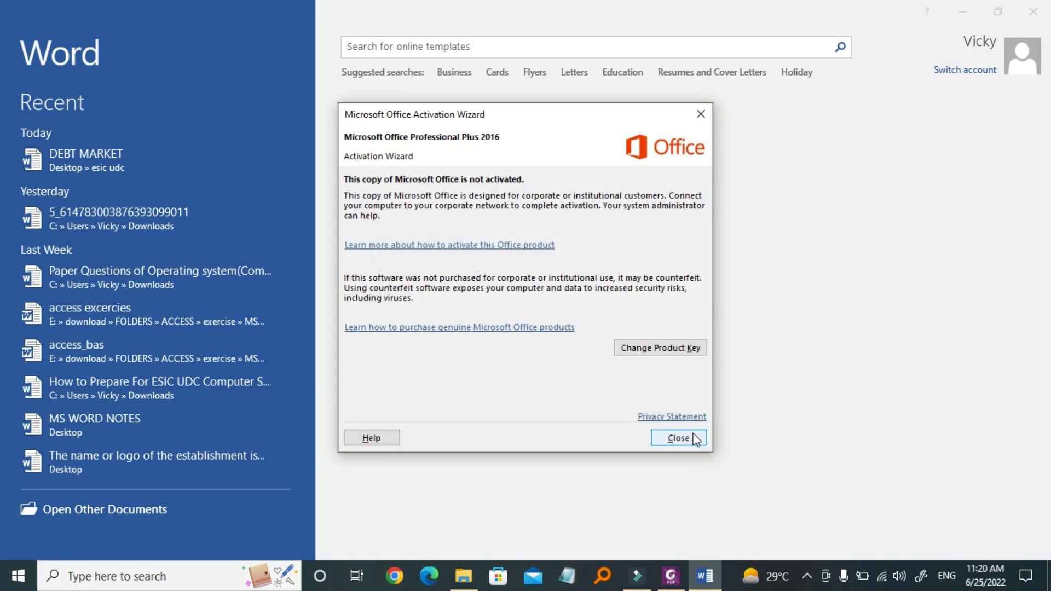
left_click(679, 438)
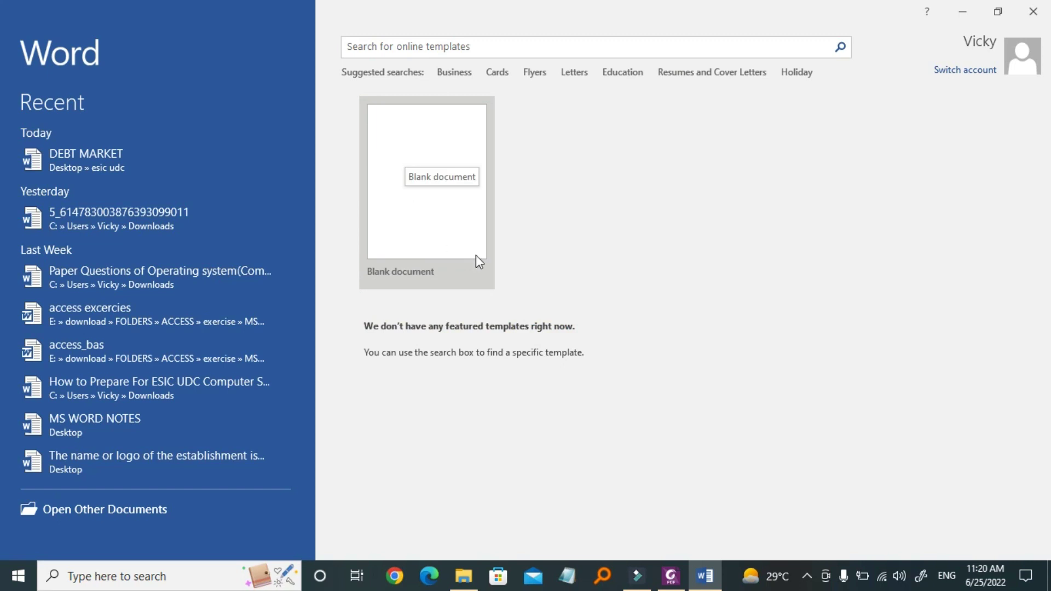
left_click(432, 171)
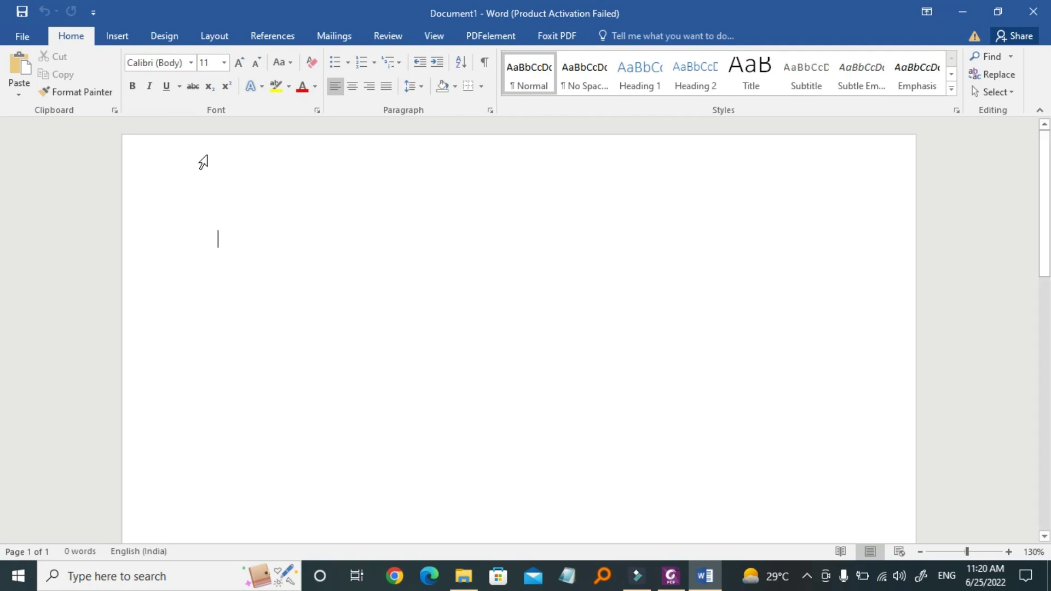
left_click(214, 38)
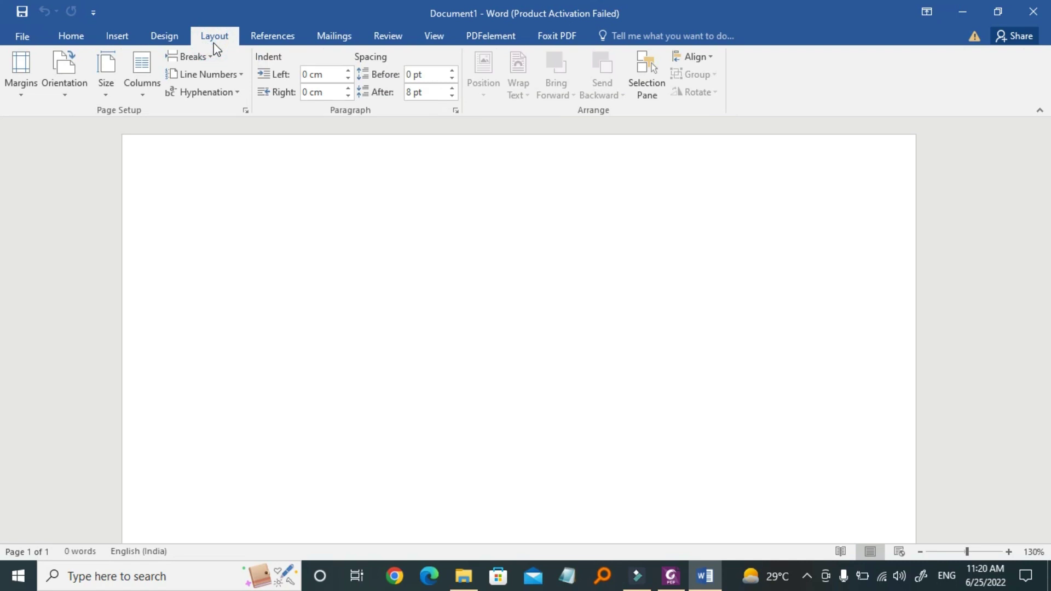
left_click(103, 81)
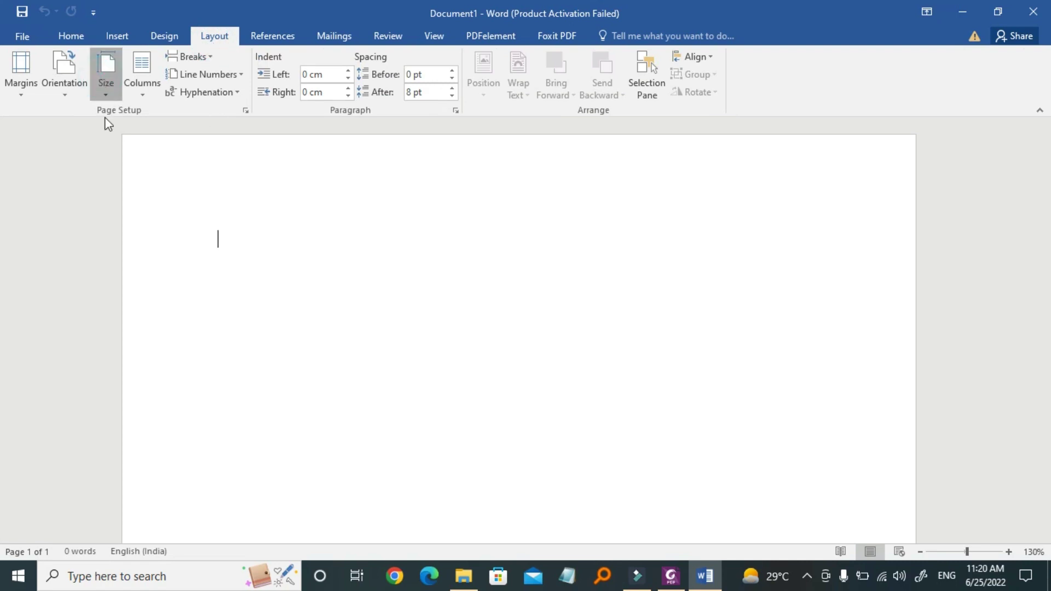
left_click(153, 323)
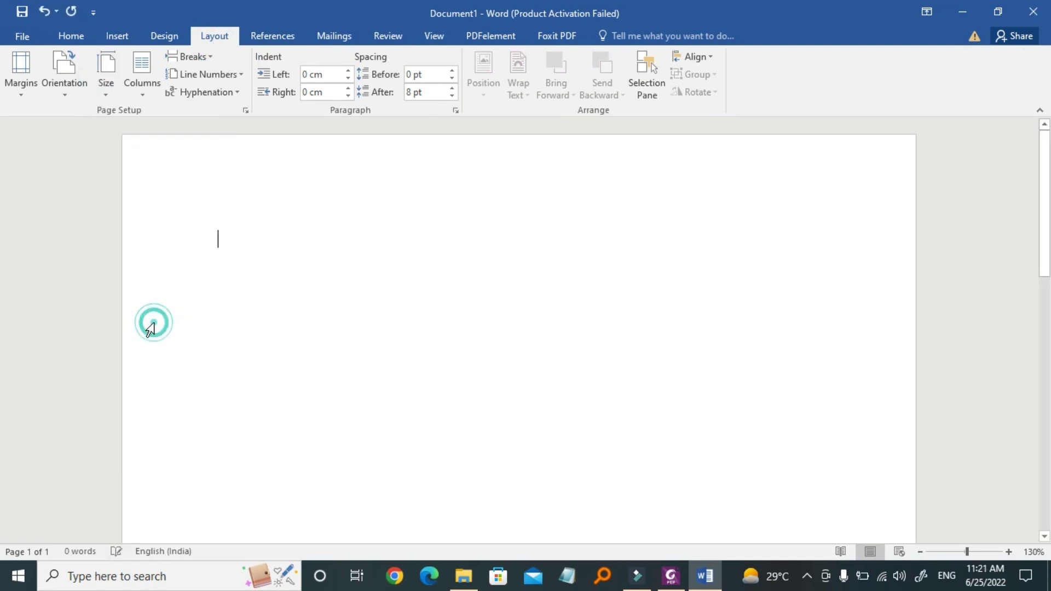
left_click(64, 78)
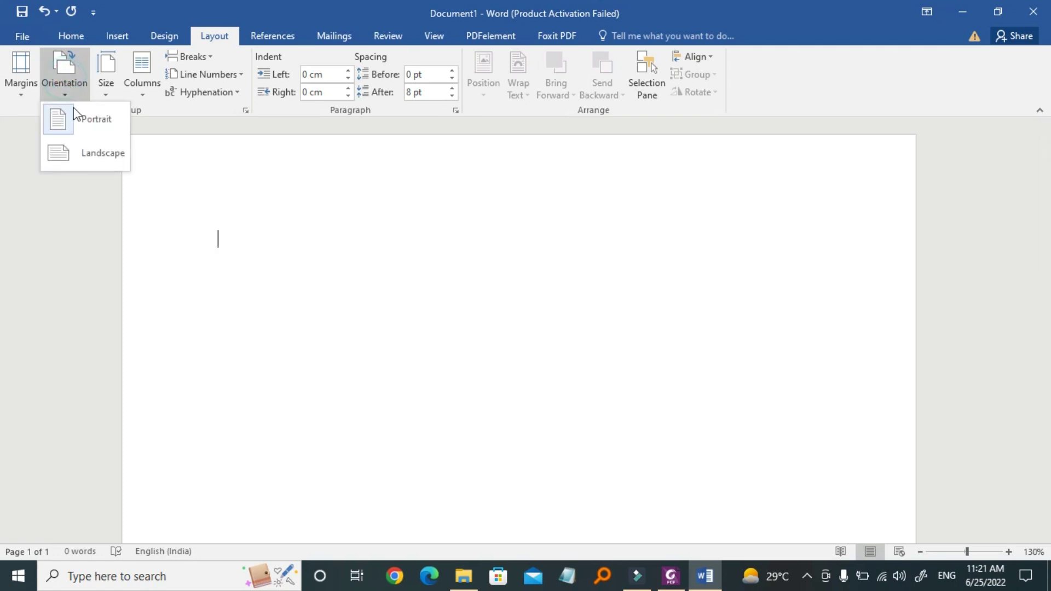
left_click(100, 120)
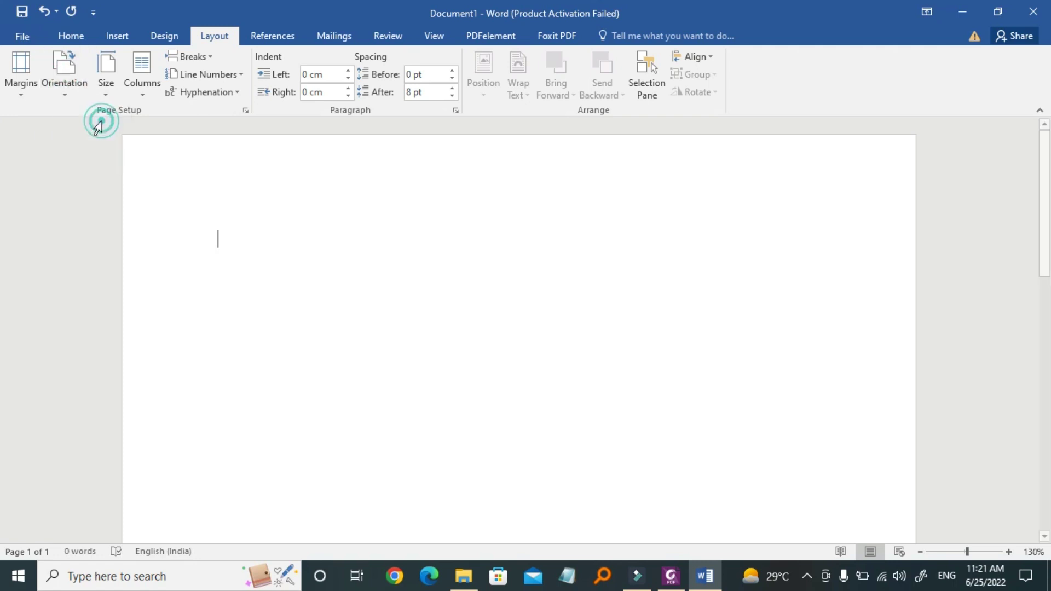
left_click(22, 82)
left_click(63, 173)
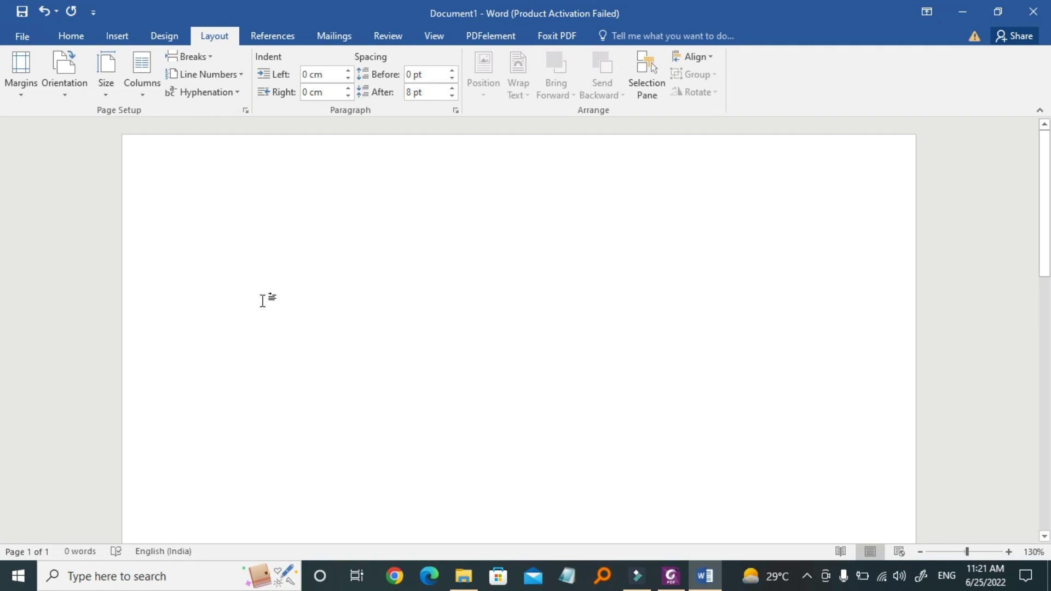
left_click(668, 579)
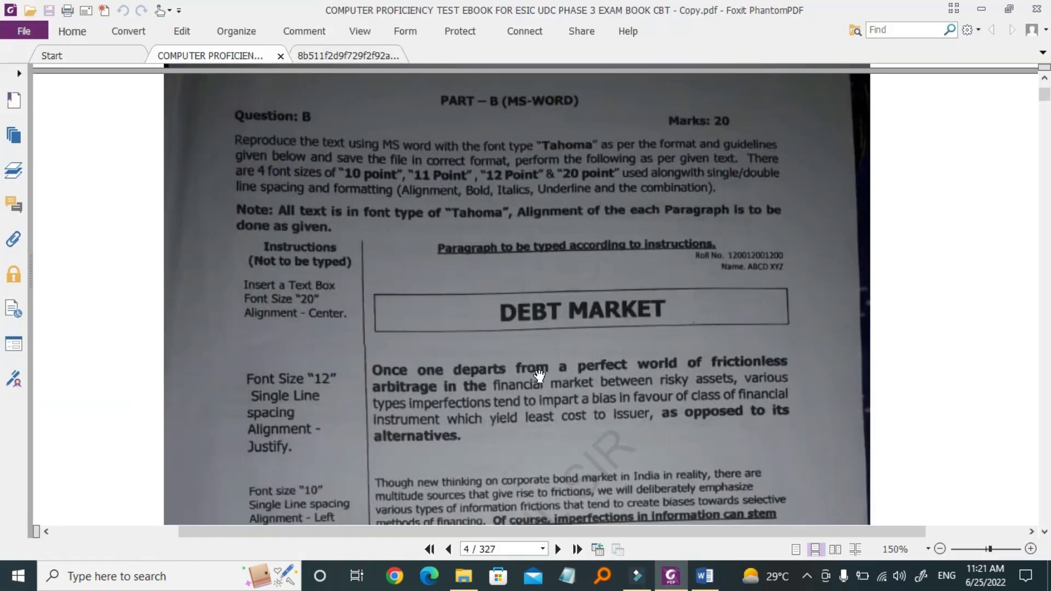
scroll(539, 375, "down", 3)
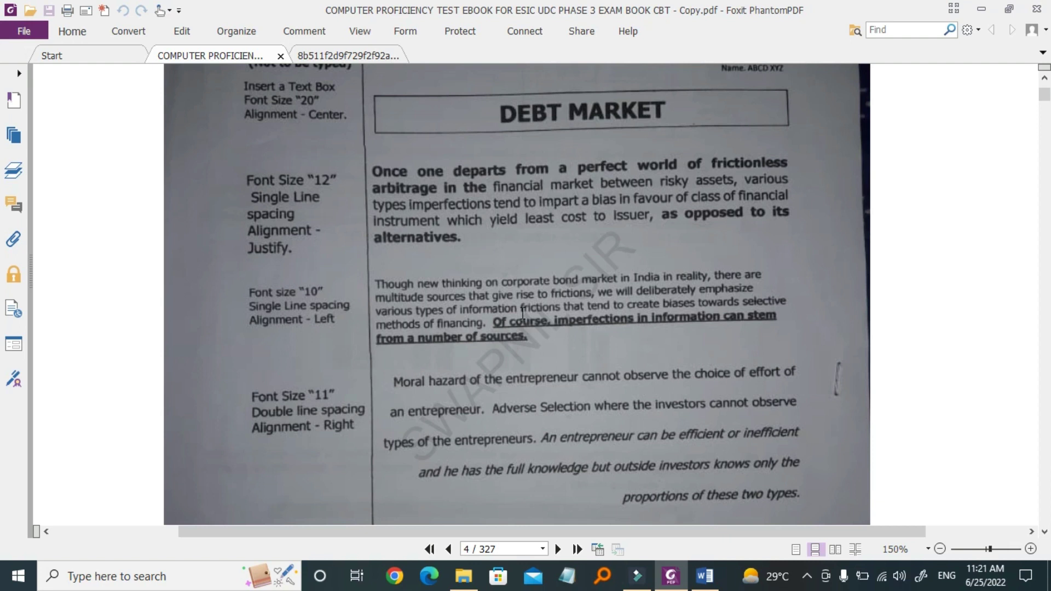
scroll(523, 314, "up", 3)
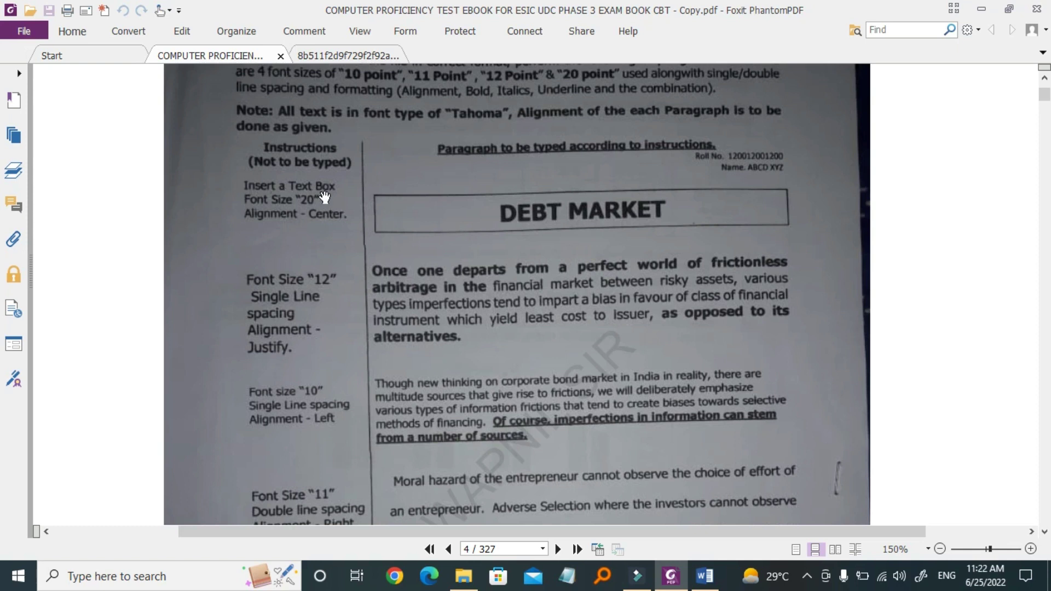
left_click(705, 576)
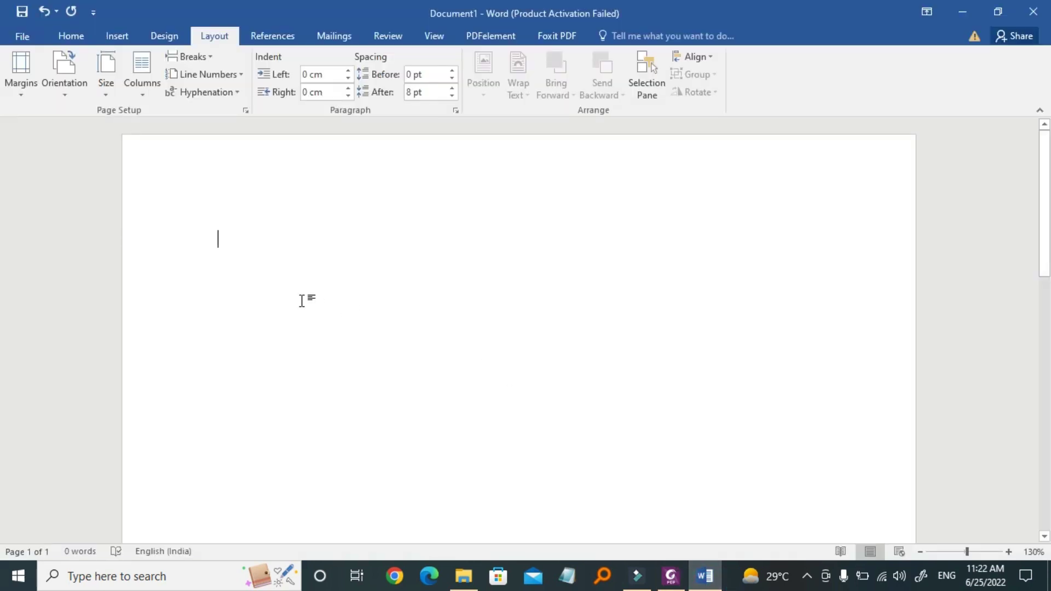
Step: Insert a Simple Text Box near the top of the page
left_click(124, 35)
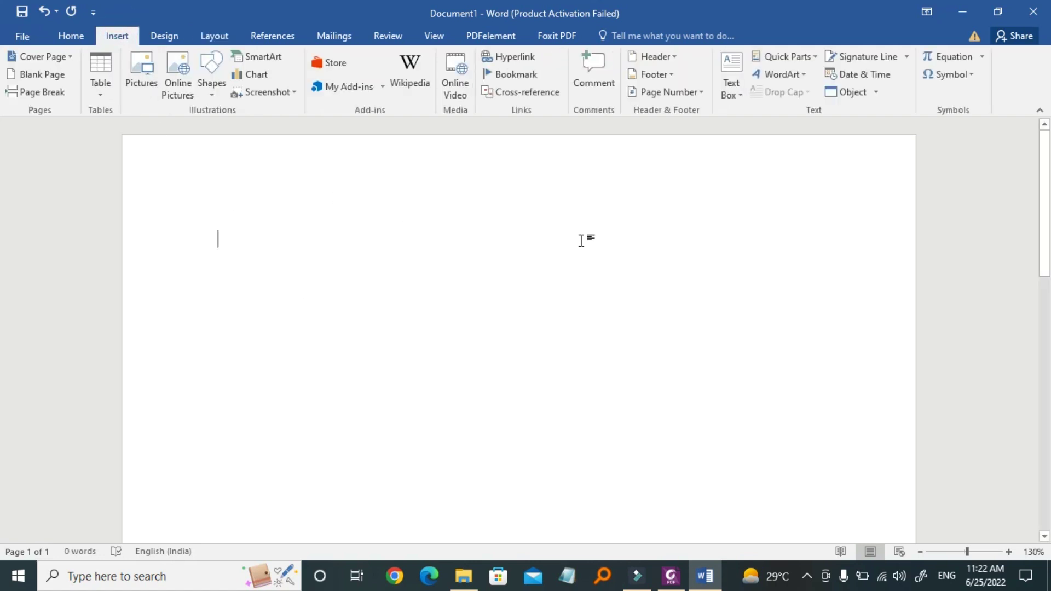
left_click(728, 75)
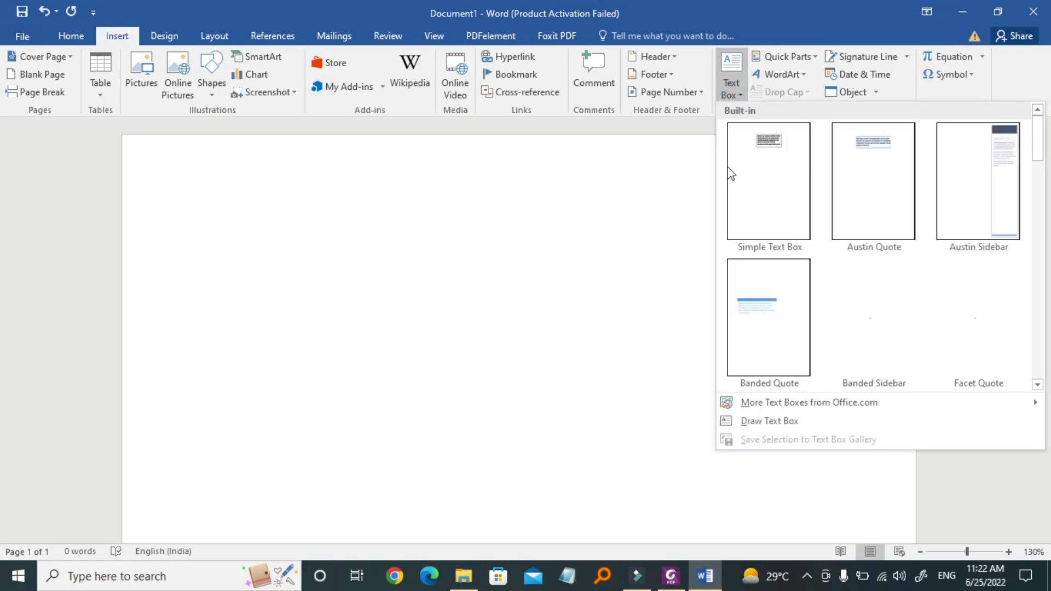
left_click(768, 178)
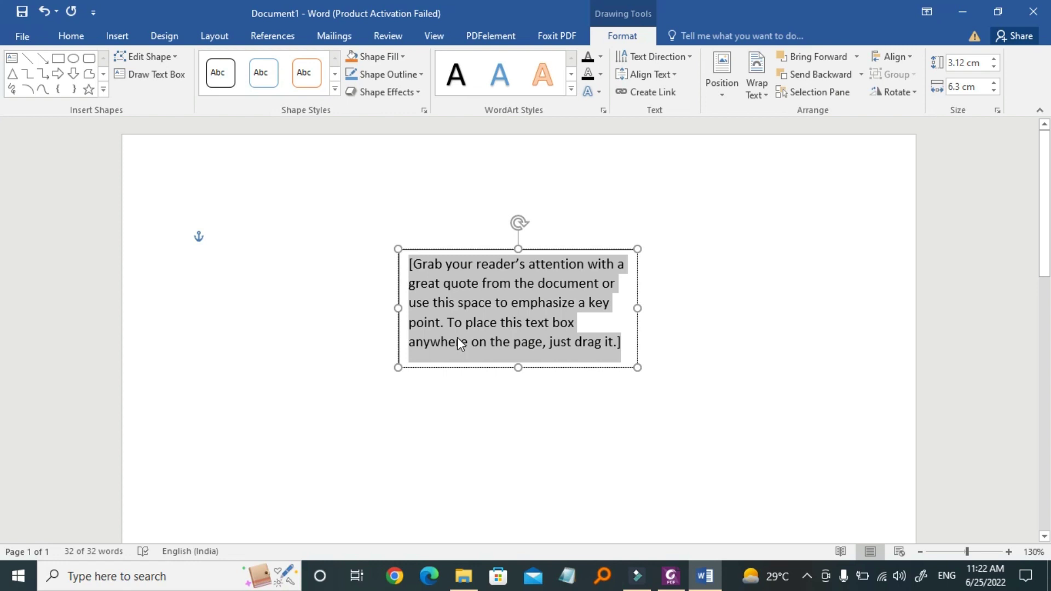
left_click(670, 585)
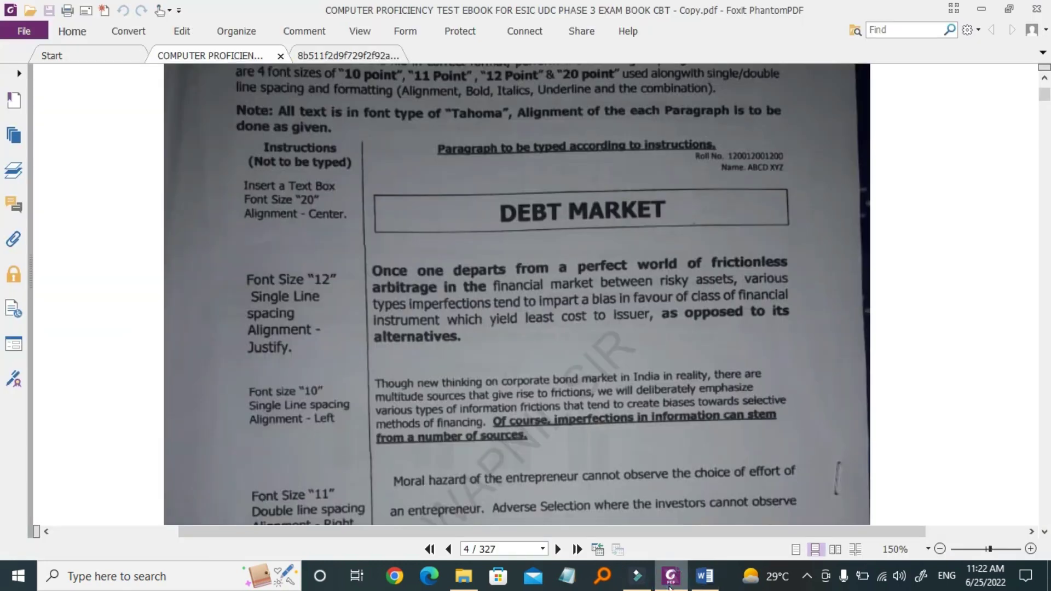
left_click(670, 584)
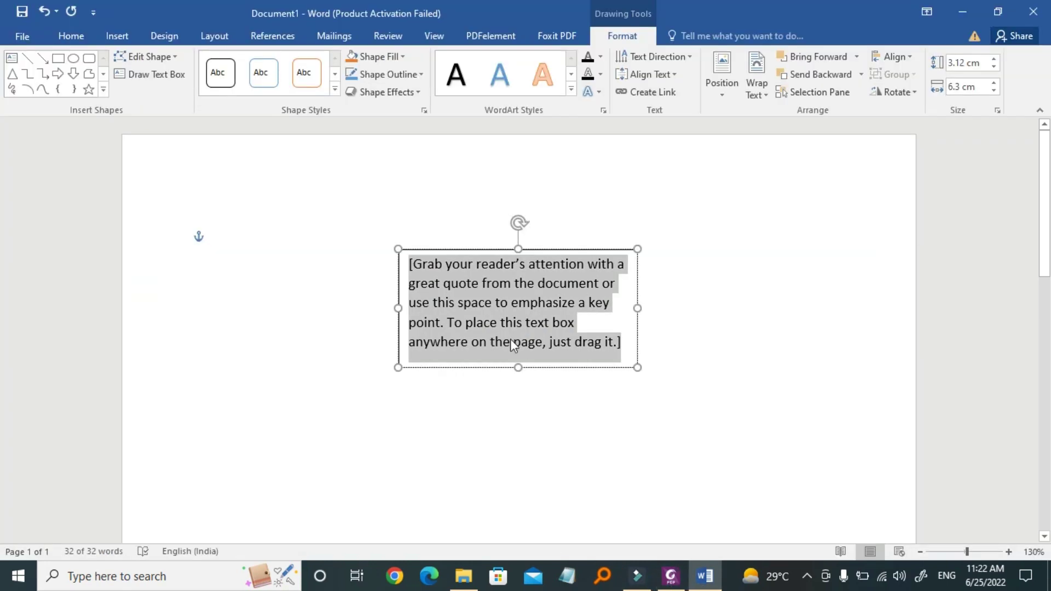
Step: Replace the text box placeholder with the title DEBT MARKET
type("de")
key("BackSpace")
key("BackSpace")
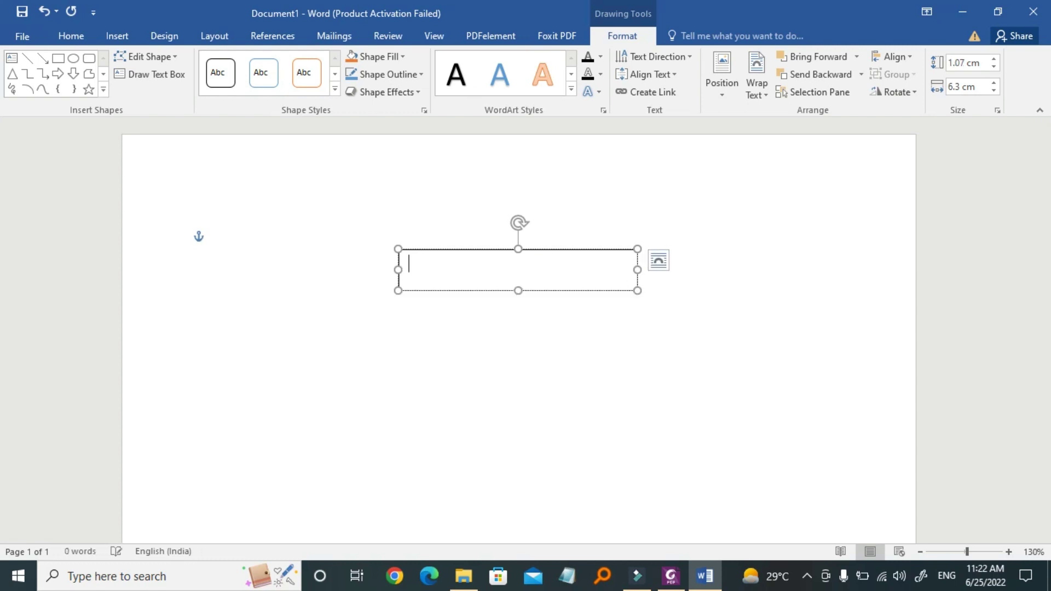
type("DEBT MARKET")
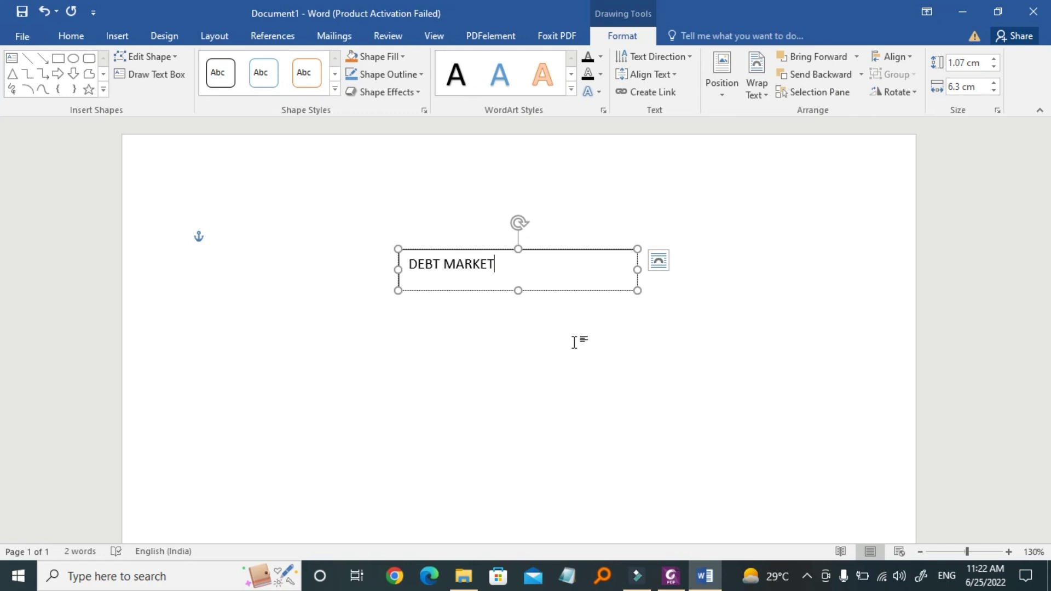
Step: Make the DEBT MARKET title centred, bold and 20 pt
left_click_drag(499, 271, 389, 262)
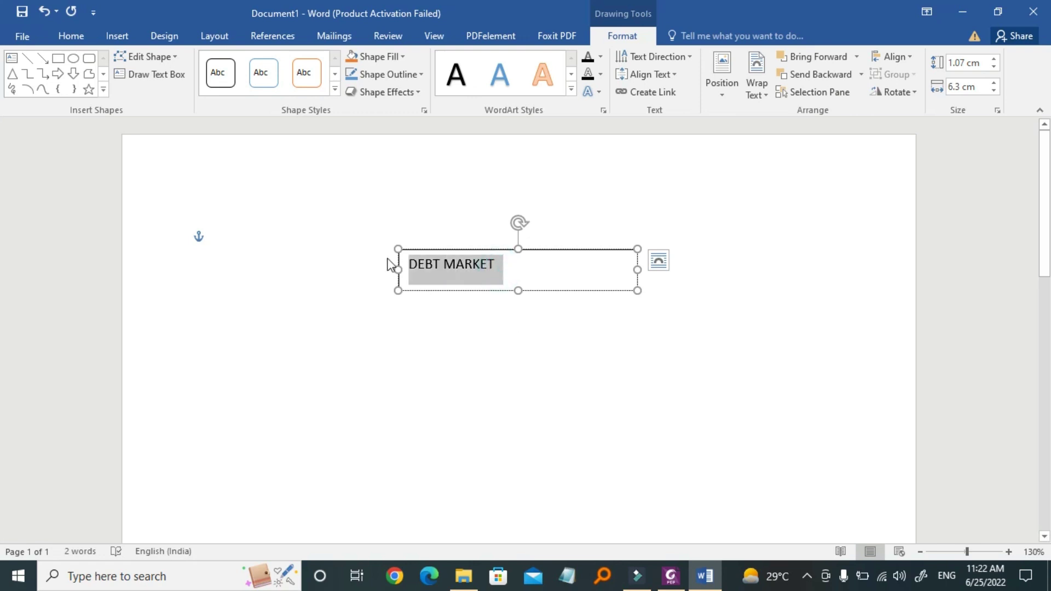
left_click(72, 36)
left_click(352, 86)
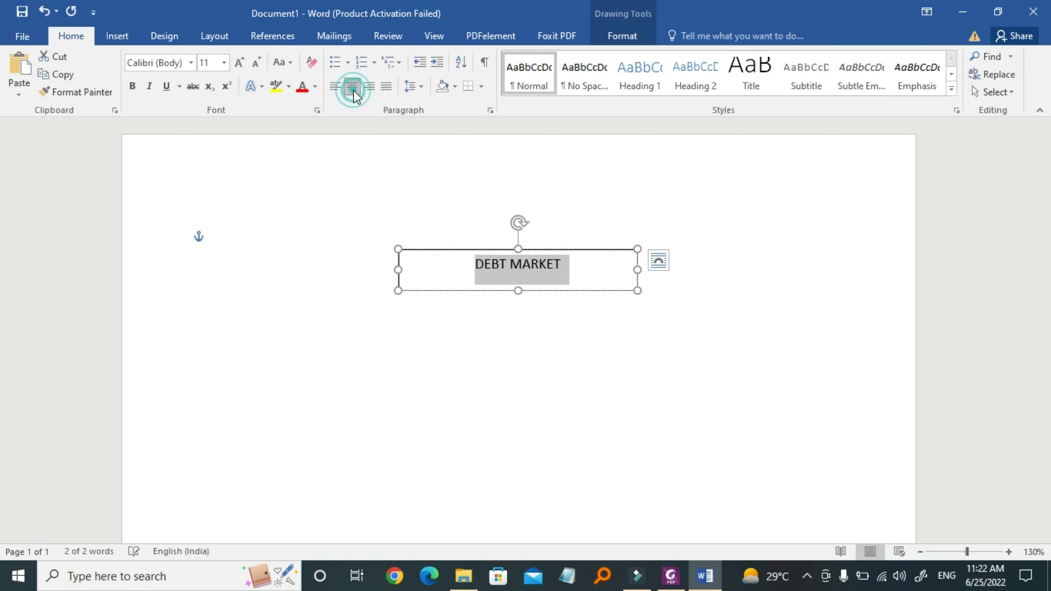
left_click(133, 85)
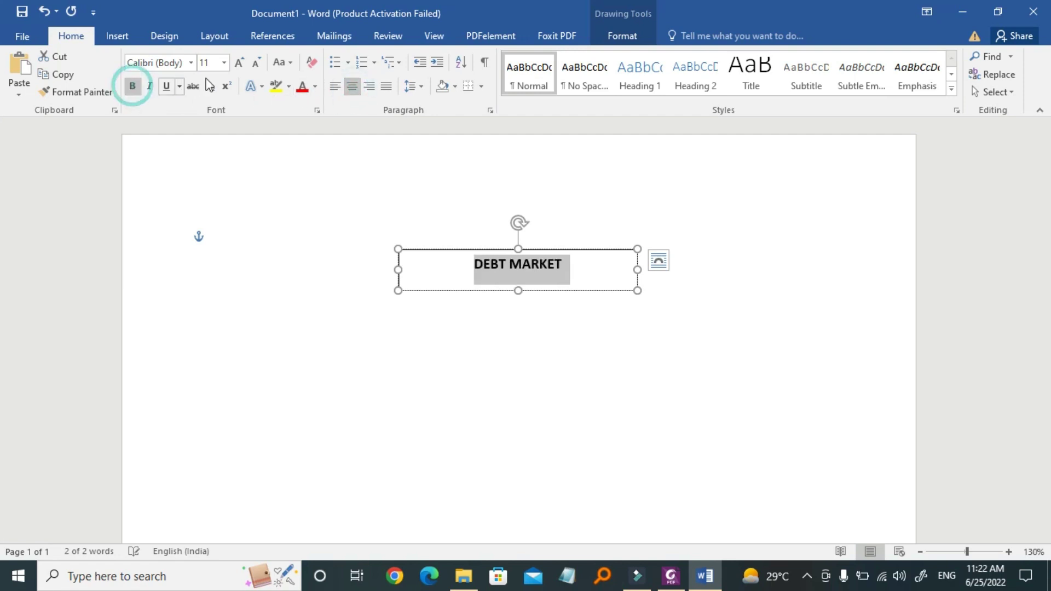
left_click(223, 64)
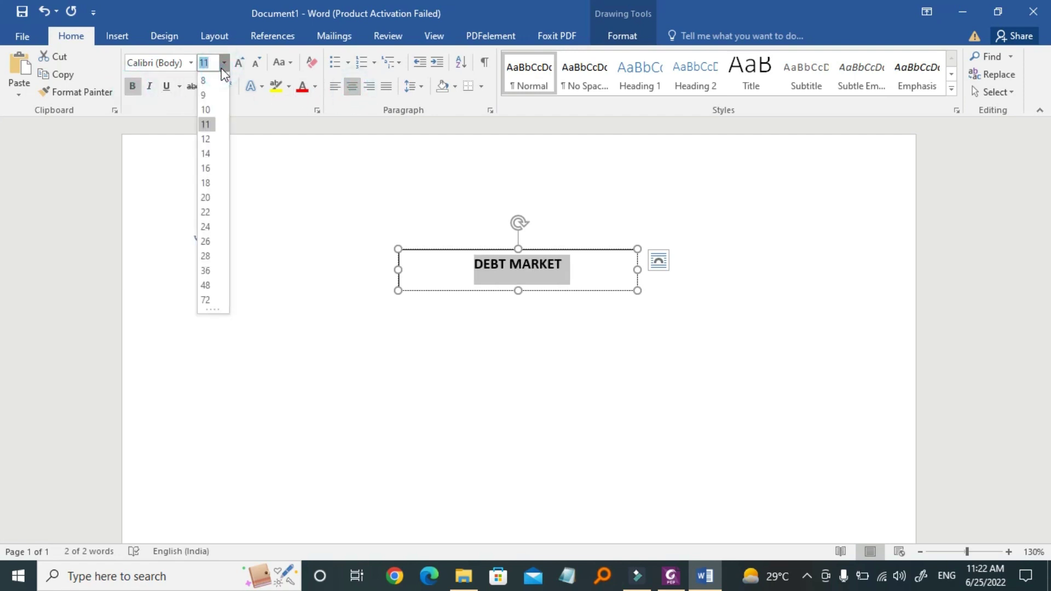
left_click(206, 197)
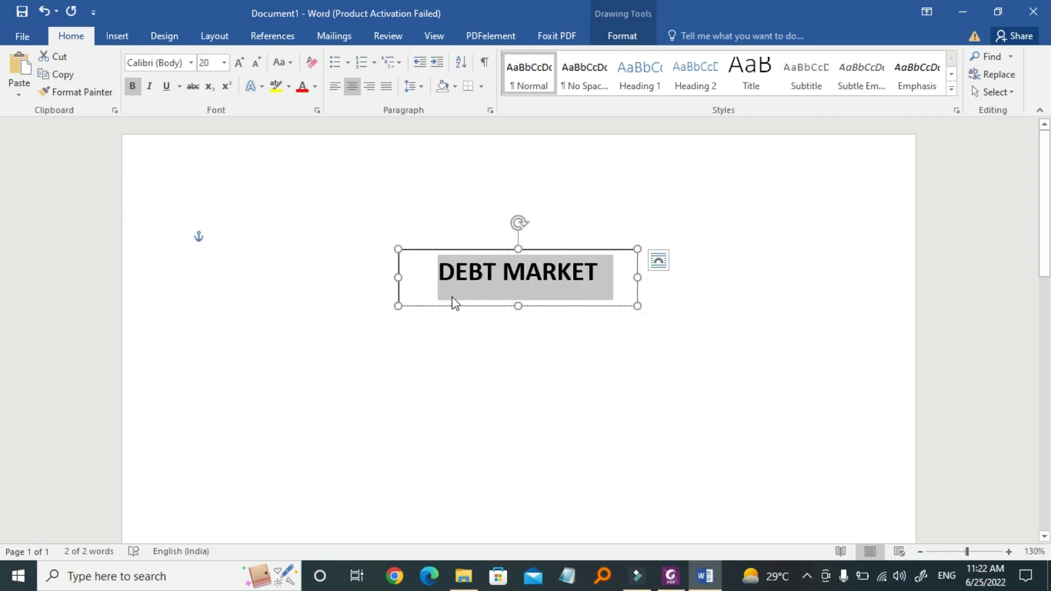
Step: Widen the text box to both margins and shorten its height to fit the title
left_click_drag(397, 278, 228, 278)
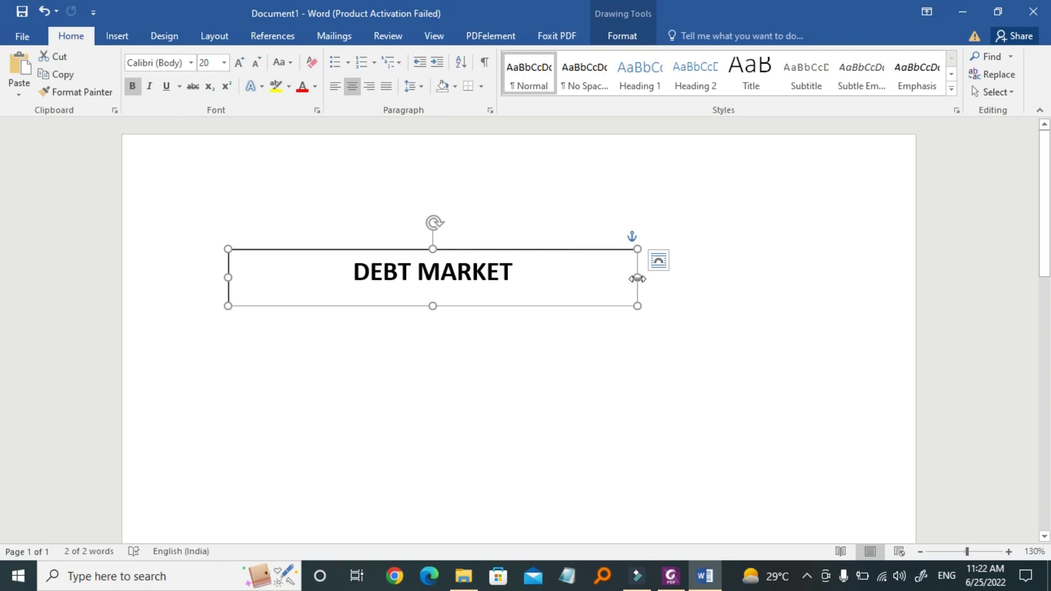
left_click_drag(637, 277, 870, 278)
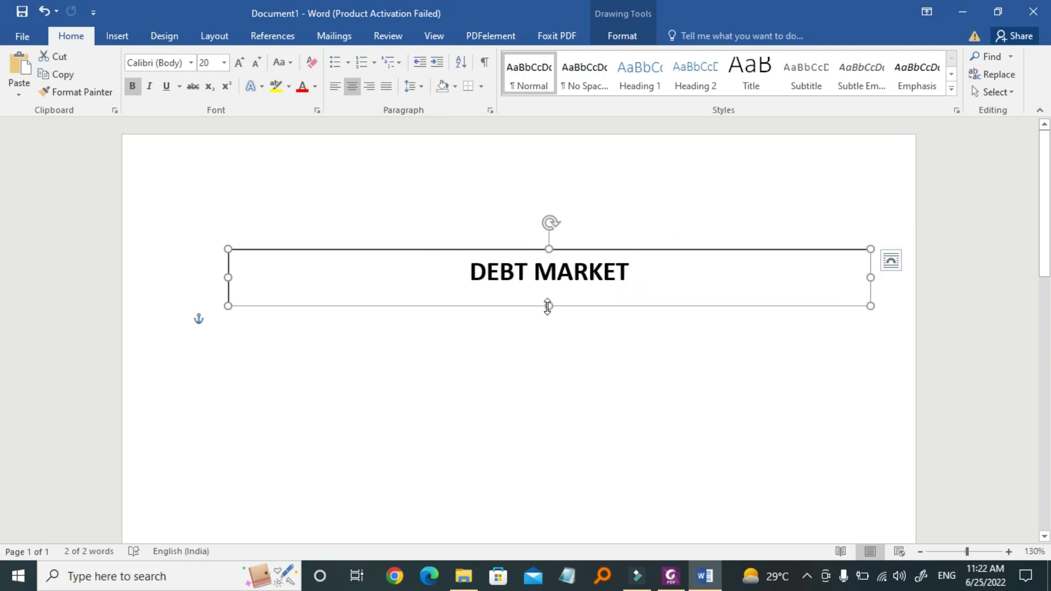
mouse_move(549, 306)
left_mouse_down()
mouse_move(574, 266)
mouse_move(573, 327)
left_mouse_up()
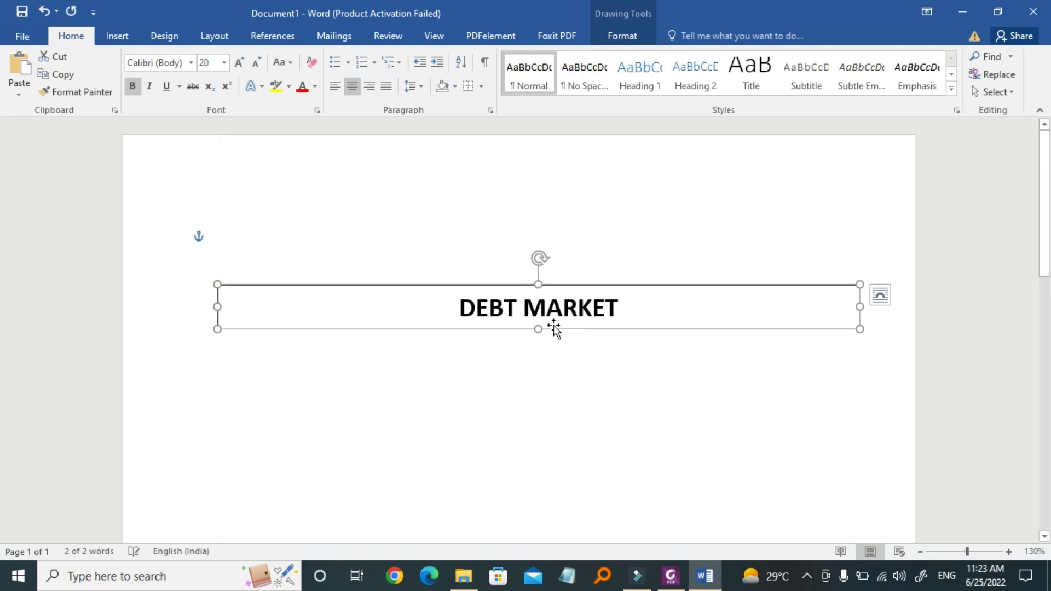
left_click(299, 233)
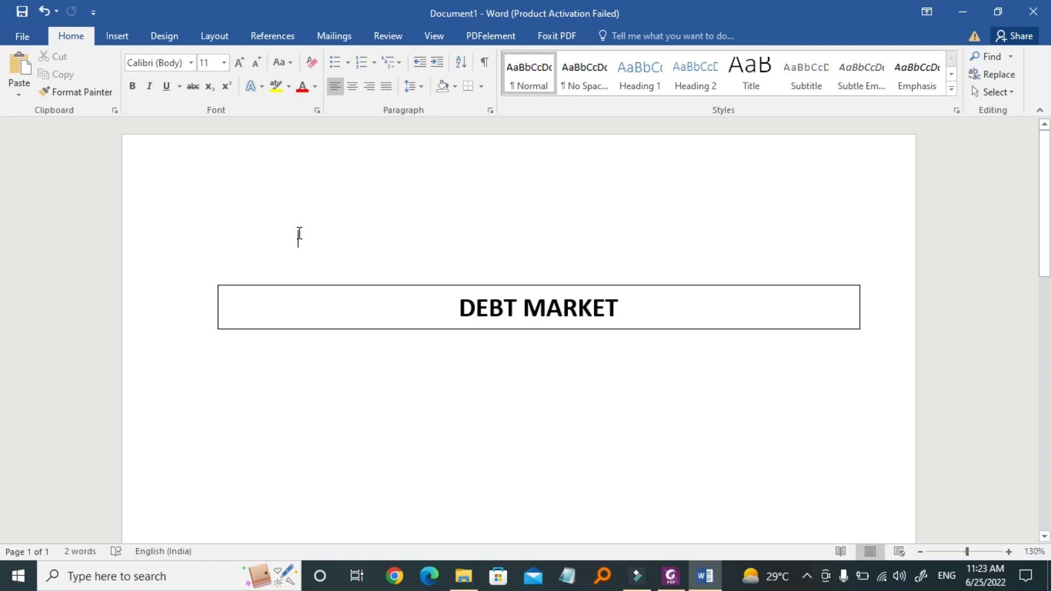
Step: Type 'Roll No' and 'Name :' on two lines above the text box
key("ctrl+z")
left_click(253, 244)
key("ctrl+y")
key("ctrl+y")
type("r")
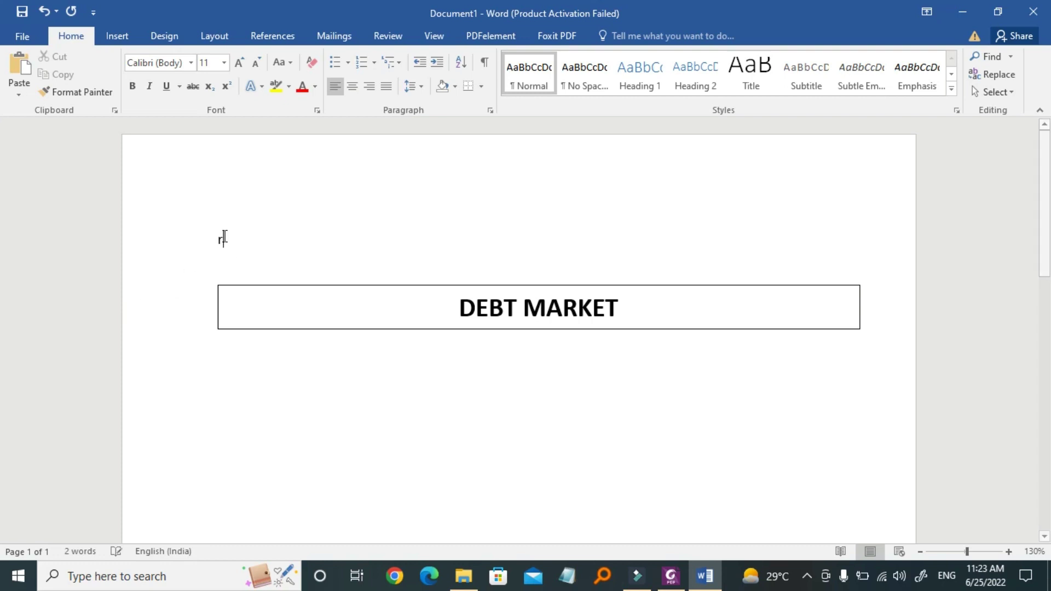
type("Roll No.")
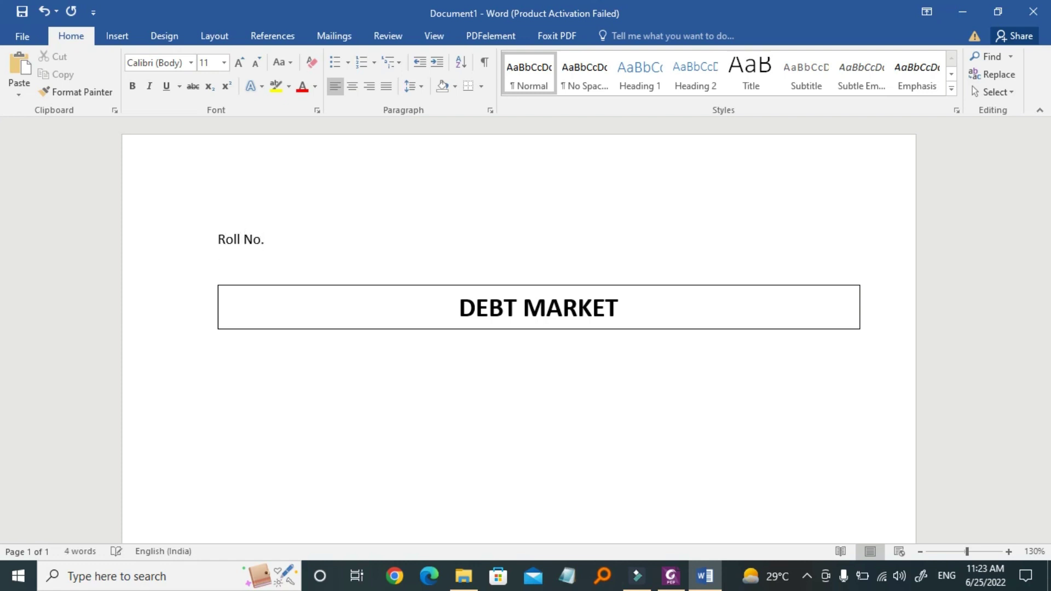
key("Return")
type("Name :")
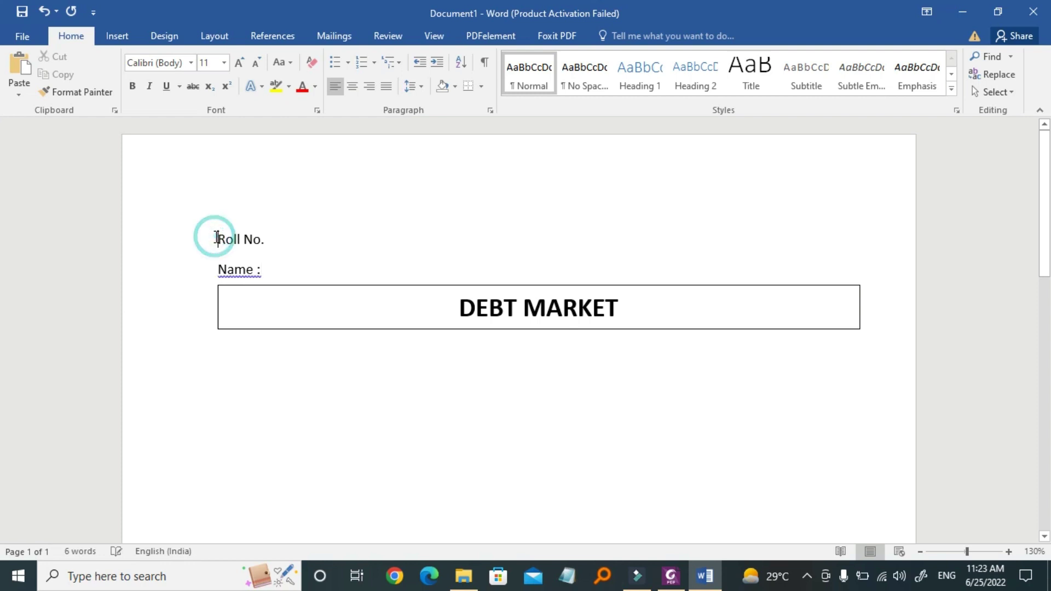
Step: Lower the DEBT MARKET box slightly and right-align the Roll No and Name lines
left_click_drag(216, 237, 265, 268)
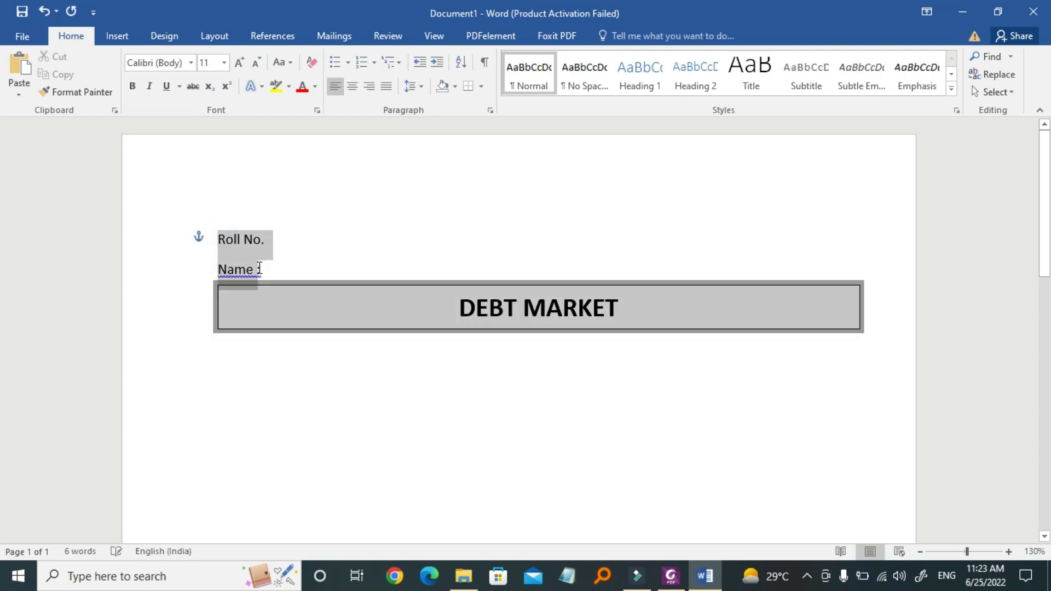
left_click_drag(352, 328, 352, 366)
left_click(239, 240)
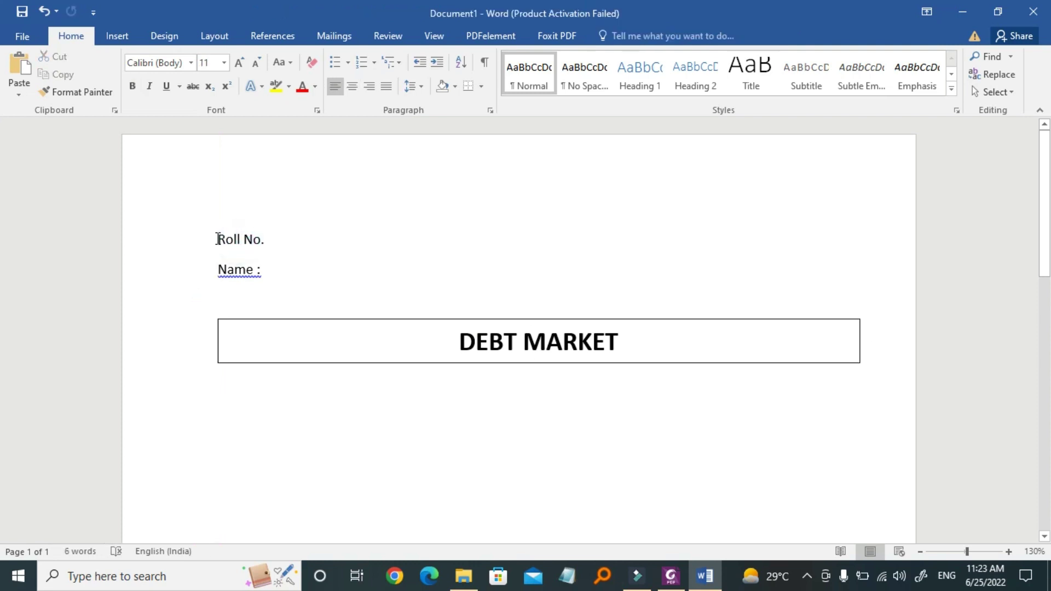
left_click_drag(216, 238, 264, 271)
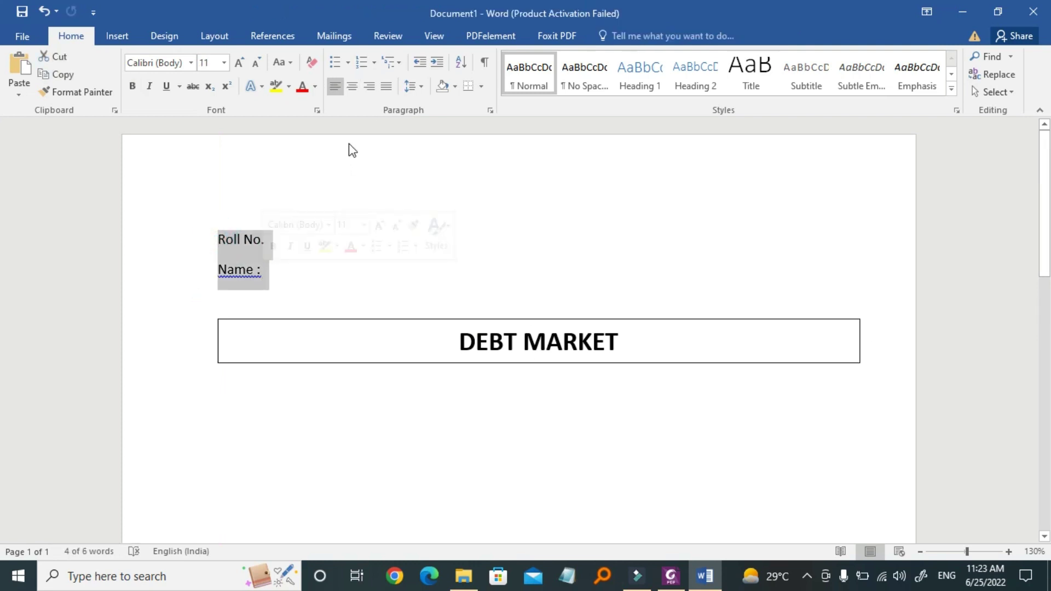
left_click(370, 88)
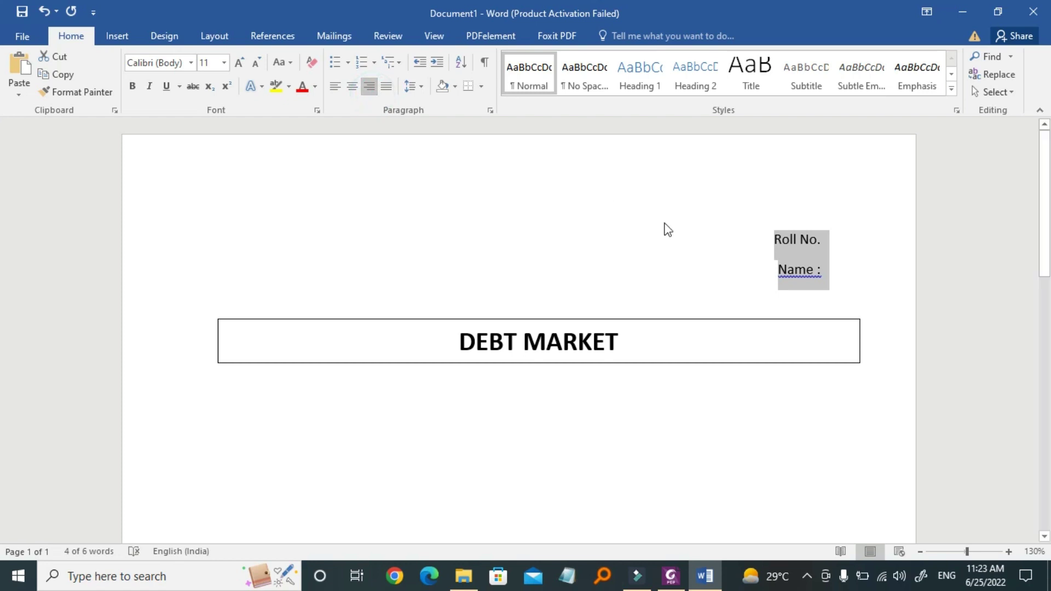
Step: Fill in the candidate's roll number and name after their labels
left_click(830, 245)
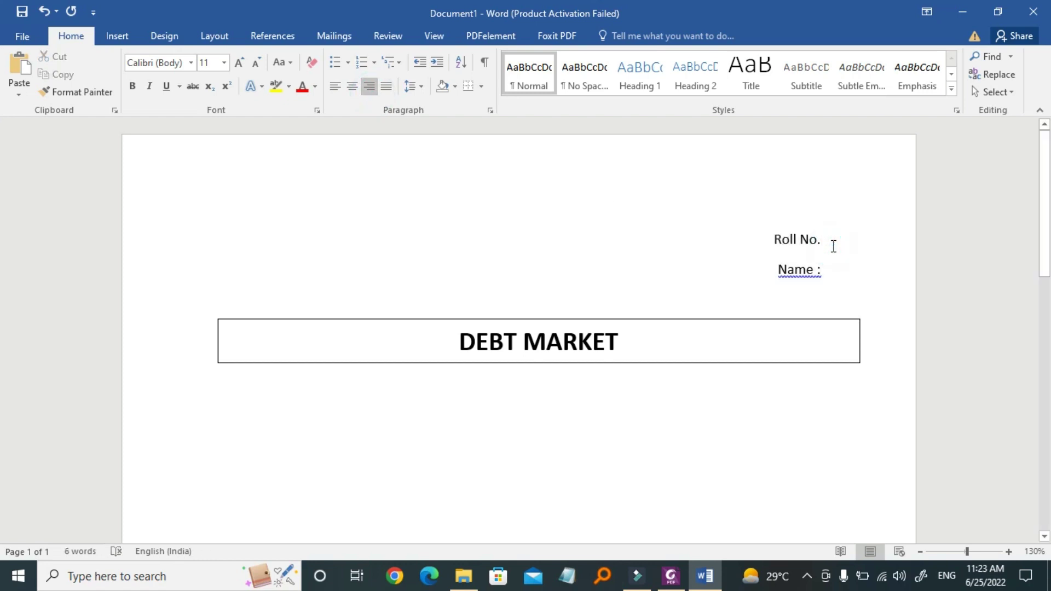
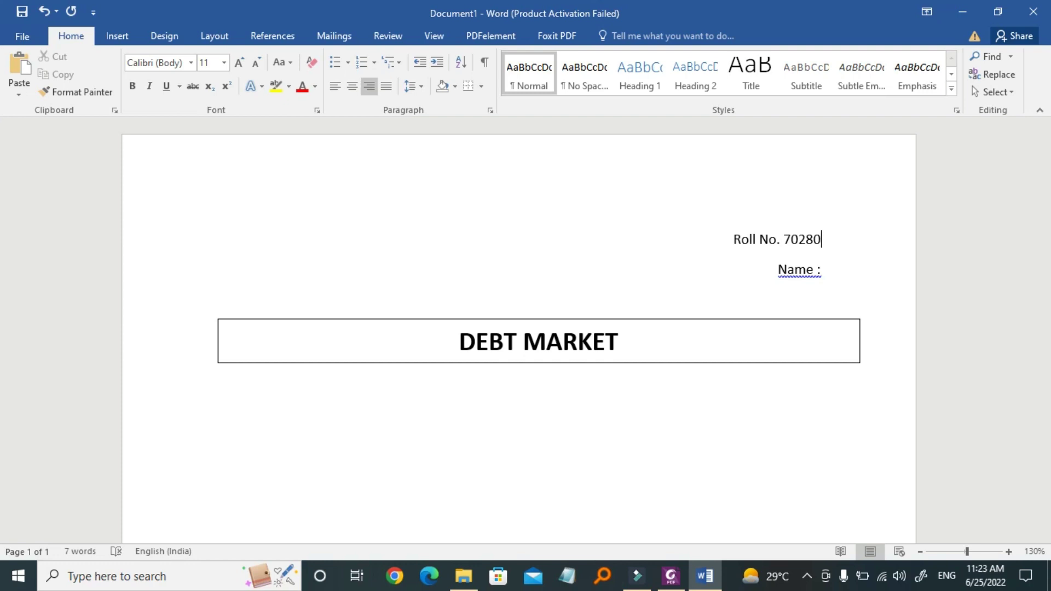
left_click(828, 272)
type("swapnil")
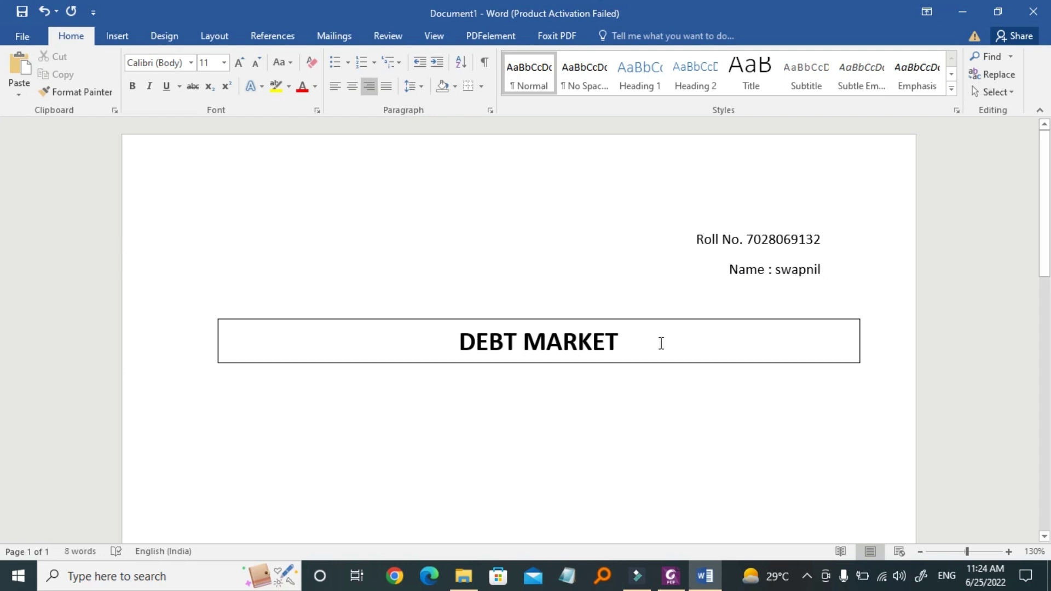
left_click(613, 363)
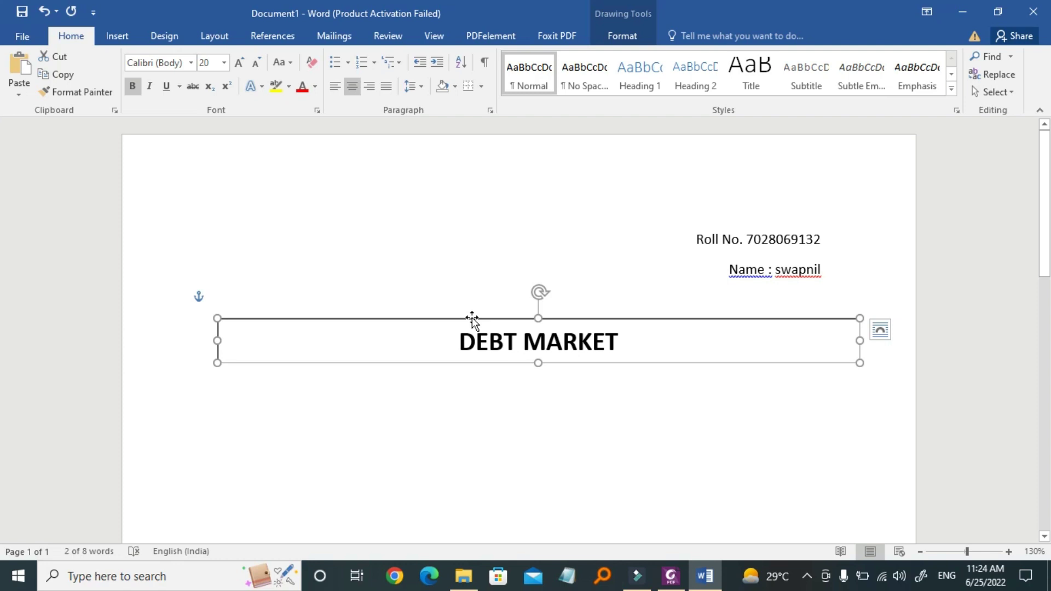
Step: Nudge the DEBT MARKET box a little higher, deselect it, and bring up the exam PDF
left_click(114, 34)
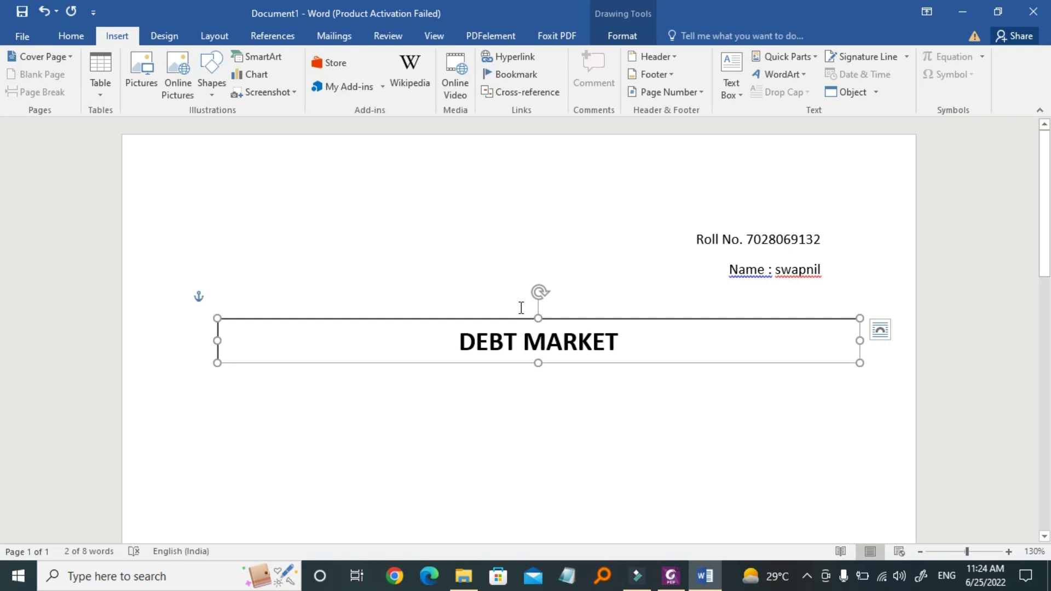
left_click_drag(525, 360, 525, 348)
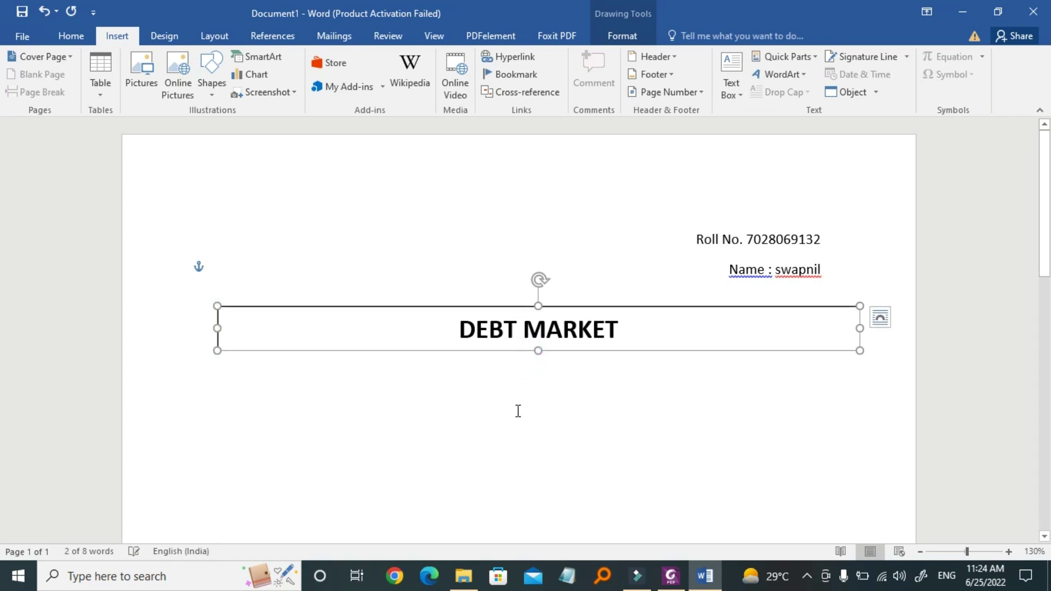
left_click(516, 411)
scroll(569, 420, "down", 2)
scroll(570, 419, "down", 1)
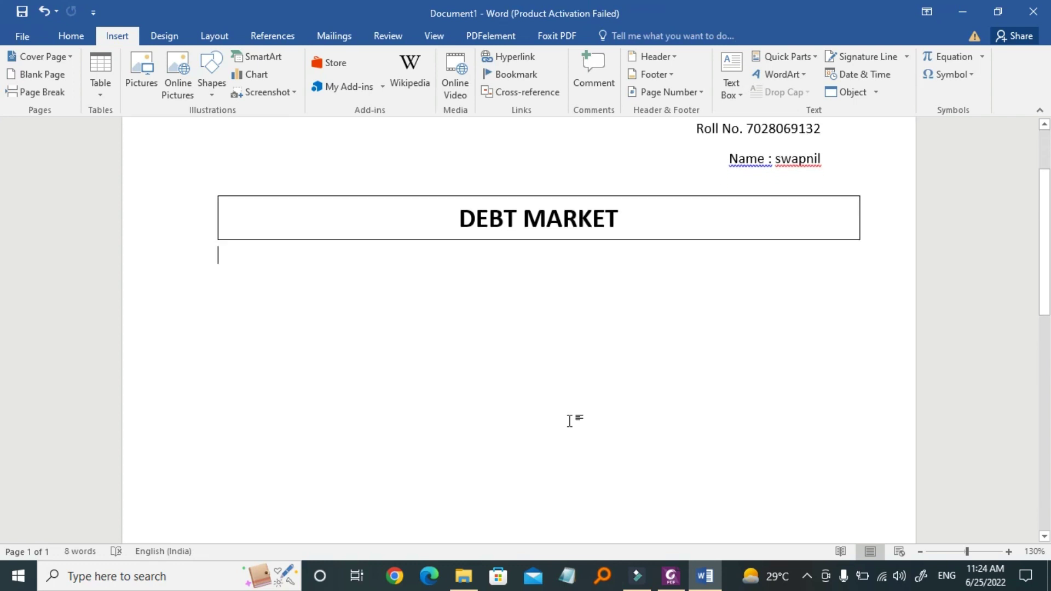
left_click(671, 576)
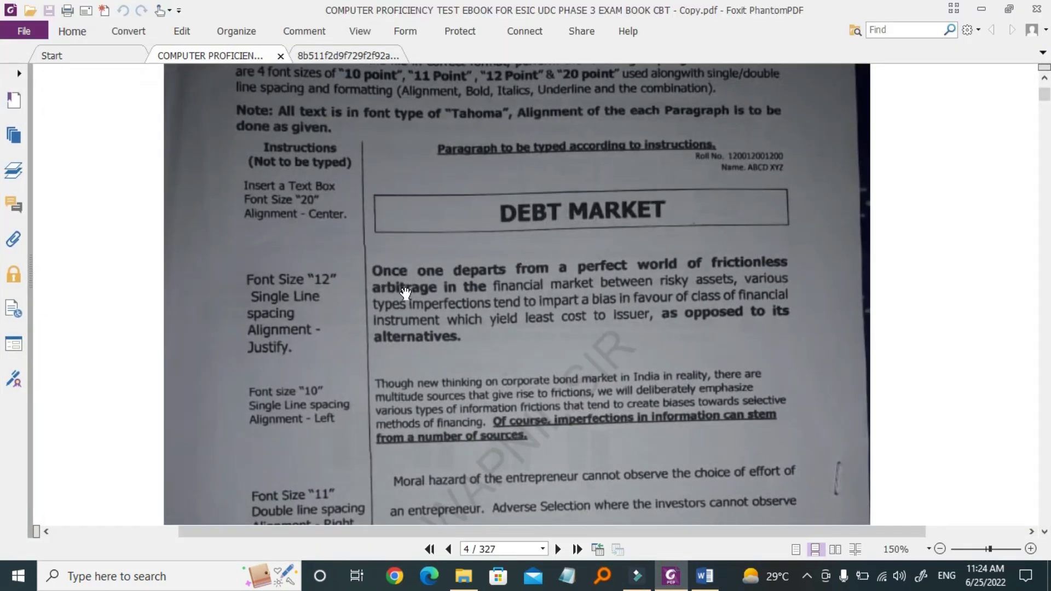
Step: Read the DEBT MARKET paragraph formatting instructions in the PDF, then go back to Word
scroll(405, 294, "down", 3)
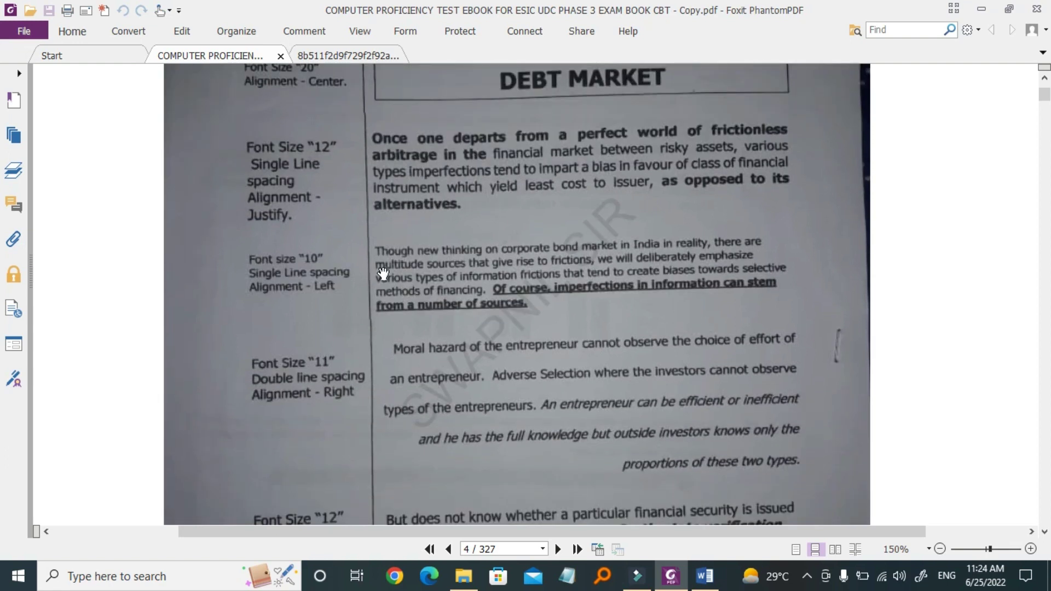
scroll(286, 378, "down", 4)
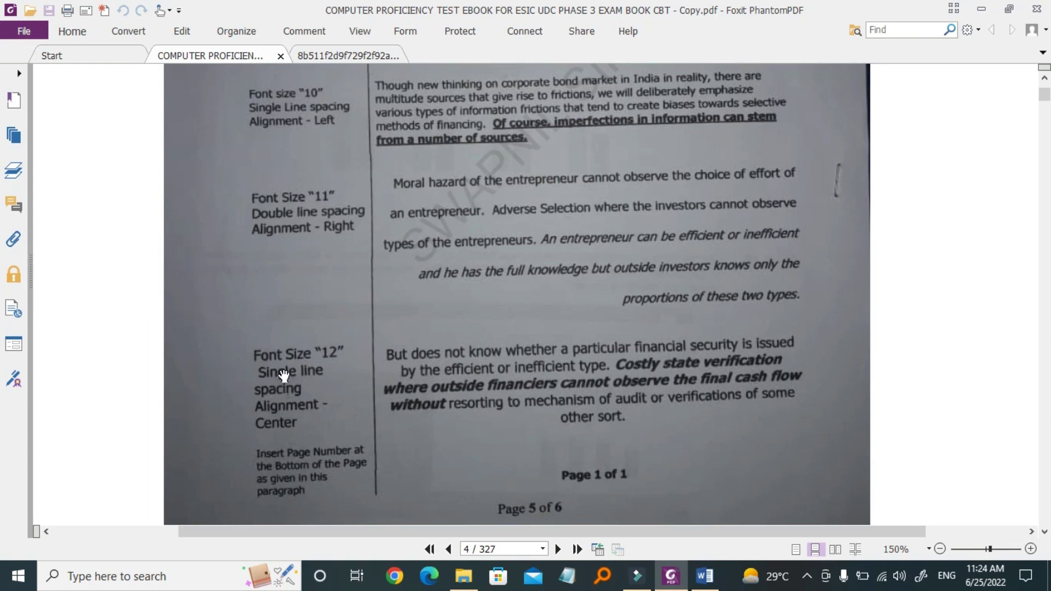
scroll(284, 376, "down", 3)
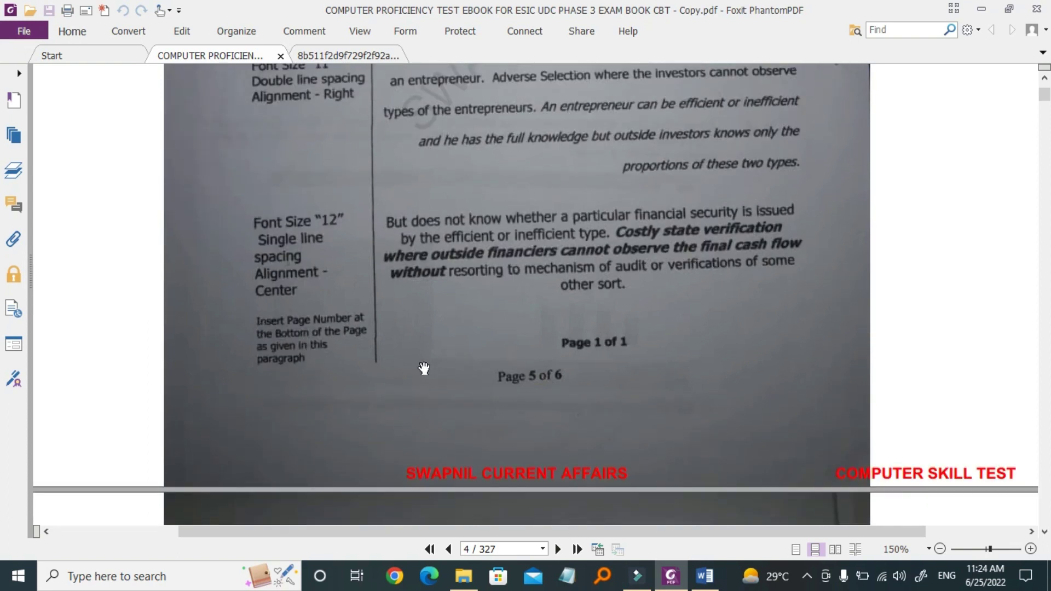
scroll(425, 366, "up", 5)
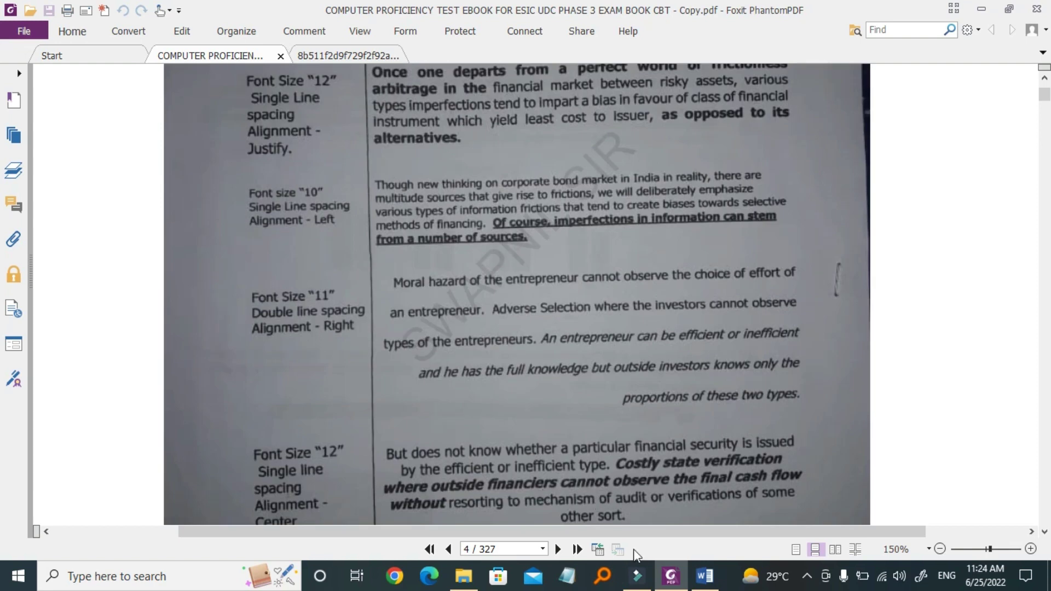
scroll(642, 443, "up", 1)
left_click(704, 575)
Step: Paste the four debt market paragraphs on a new line below the title box
key("Return")
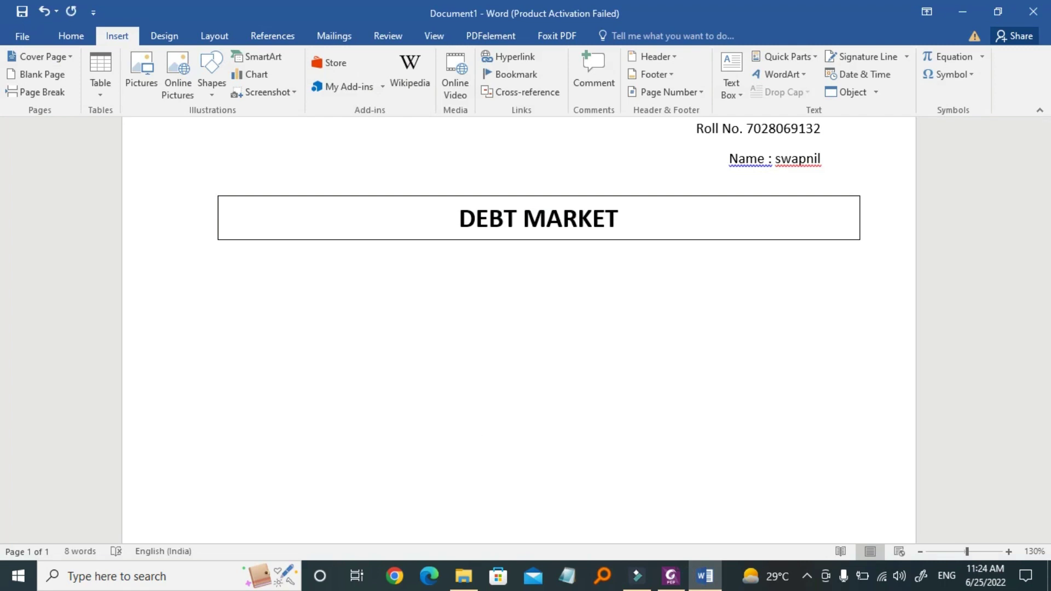
type("Once one departs from a perfect world of frictionless arbitrage in the financial market between risky assets, various types imperfections tend to impart a bias in favour of class of financial instrument which yield least cost to issuer, as opposed to its alternatives. Though new thinking on corporate bond market in India in reality, there are multitude sources that give rise to frictions, we will deliberately emphasize various types of information frictions that trend to create biases towards selective methods of financing. Of course, imperfections in Information can stem from a number of sources. Moral hazard of the entrepreneur cannot observe the choice of effort of an entrepreneur. Adverse Selection Where the investors cannot observe types of the entrepreneur can be efficient or inefficient and has the full knowledge but outside investors knows only the proportions of these two types. But does not know whether a particular financial security is issued by the efficient or inefficient type. Costly state verification where outside financiers cannot observe the final cash flow without resorting to mechanism of audit or verifications of some other sort.")
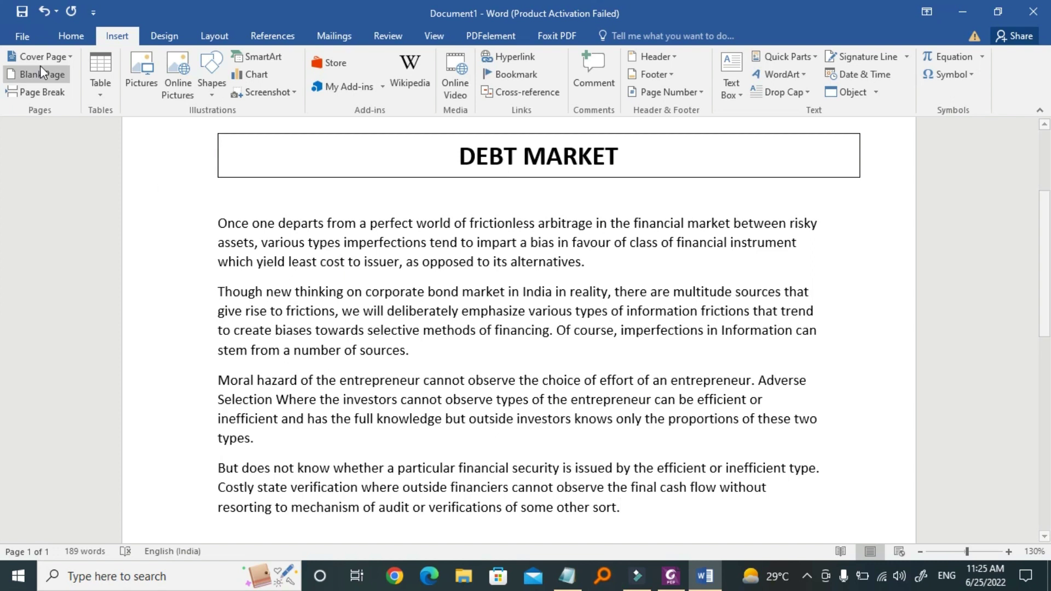
left_click(75, 34)
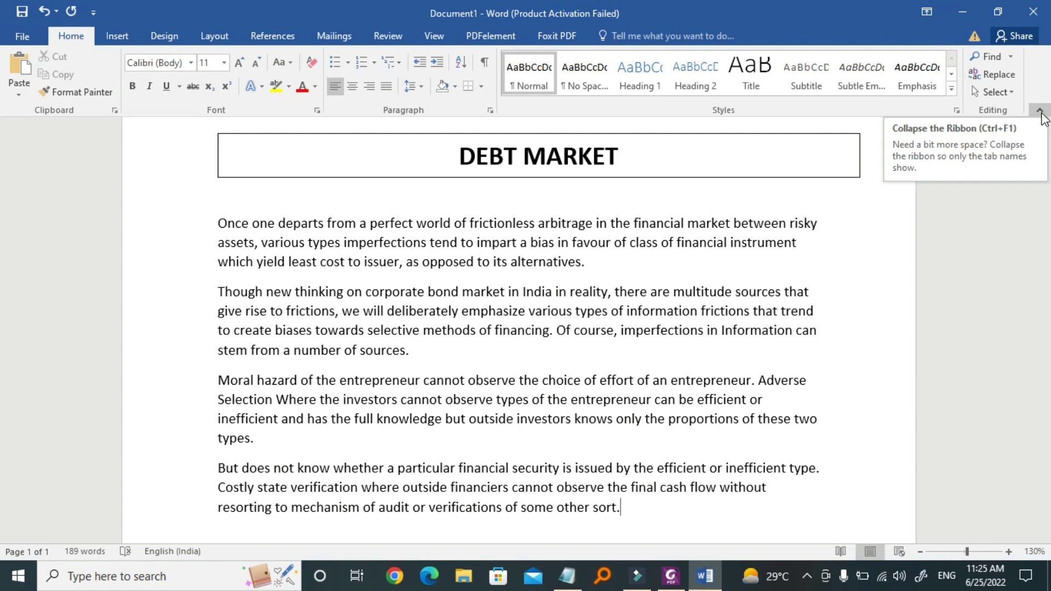
Step: Collapse the ribbon, then pin it so the formatting commands stay permanently shown
left_click(1040, 113)
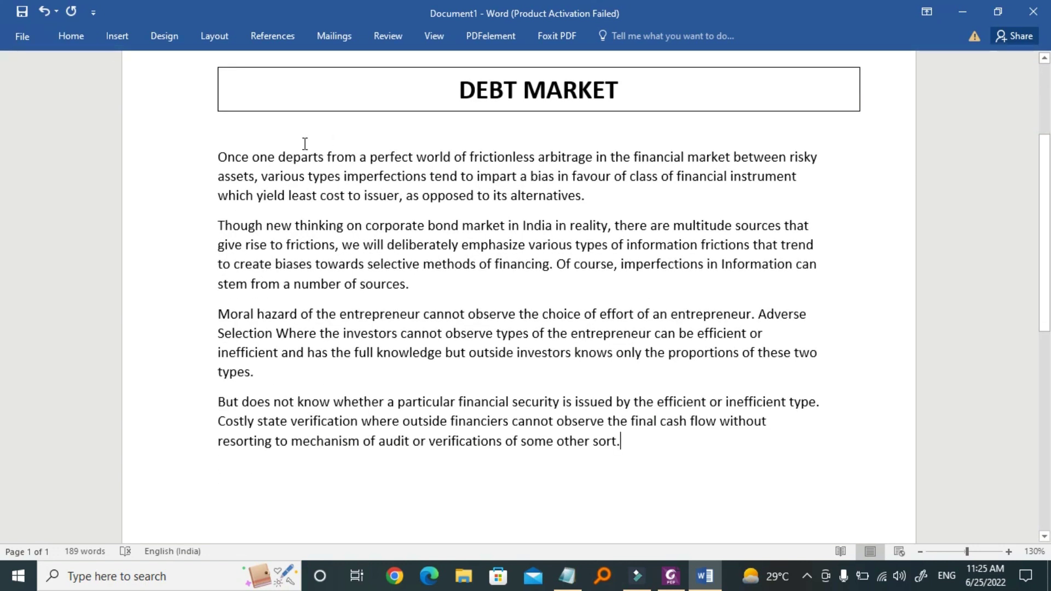
left_click(82, 36)
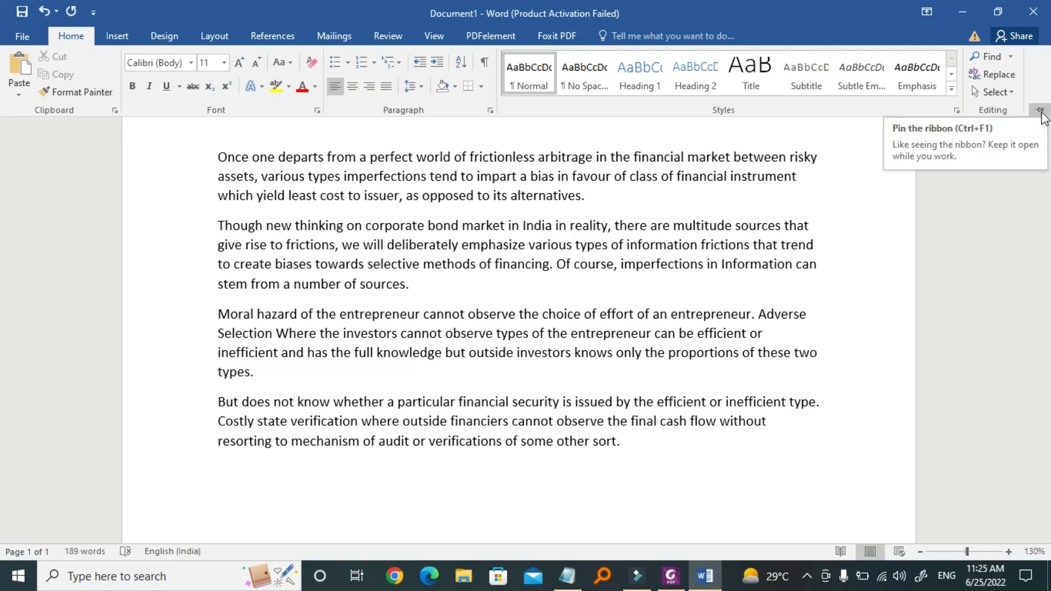
left_click(1042, 116)
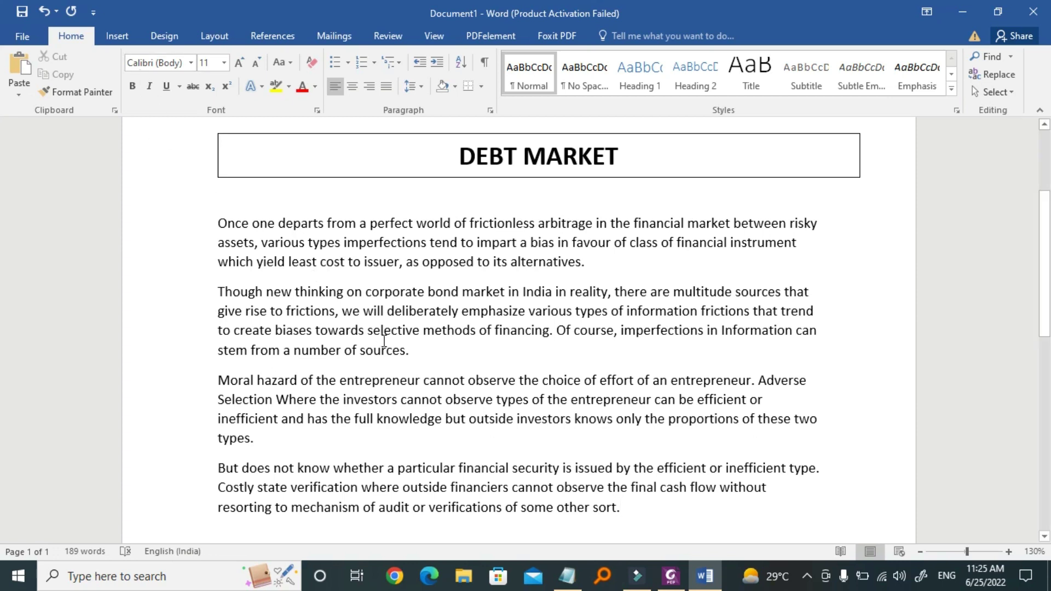
scroll(384, 341, "up", 1)
scroll(384, 340, "up", 2)
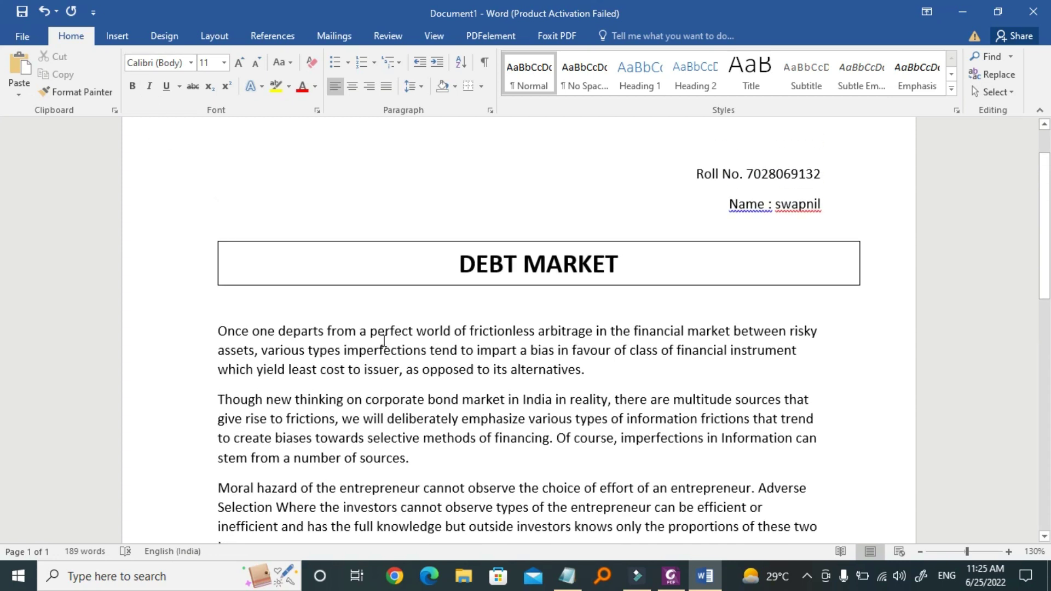
scroll(383, 340, "down", 3)
scroll(383, 341, "down", 3)
scroll(384, 341, "up", 2)
scroll(384, 340, "up", 2)
scroll(383, 341, "up", 1)
scroll(384, 340, "up", 1)
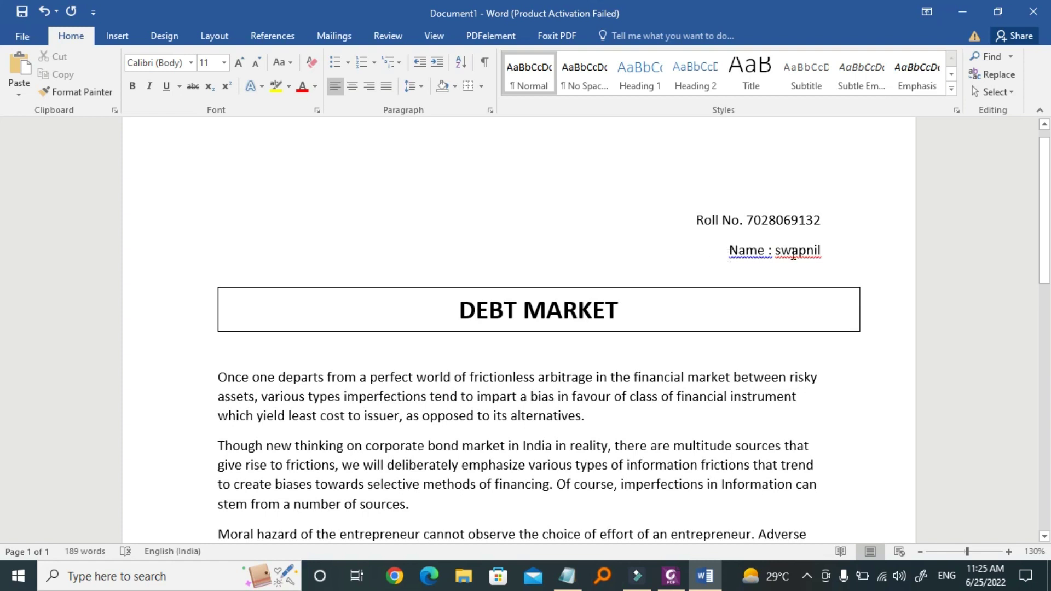
Step: Ignore the grammar flag on 'Name :' once and ignore all spelling flags on the name
mouse_move(729, 252)
left_mouse_down()
mouse_move(772, 251)
mouse_move(756, 257)
left_mouse_up()
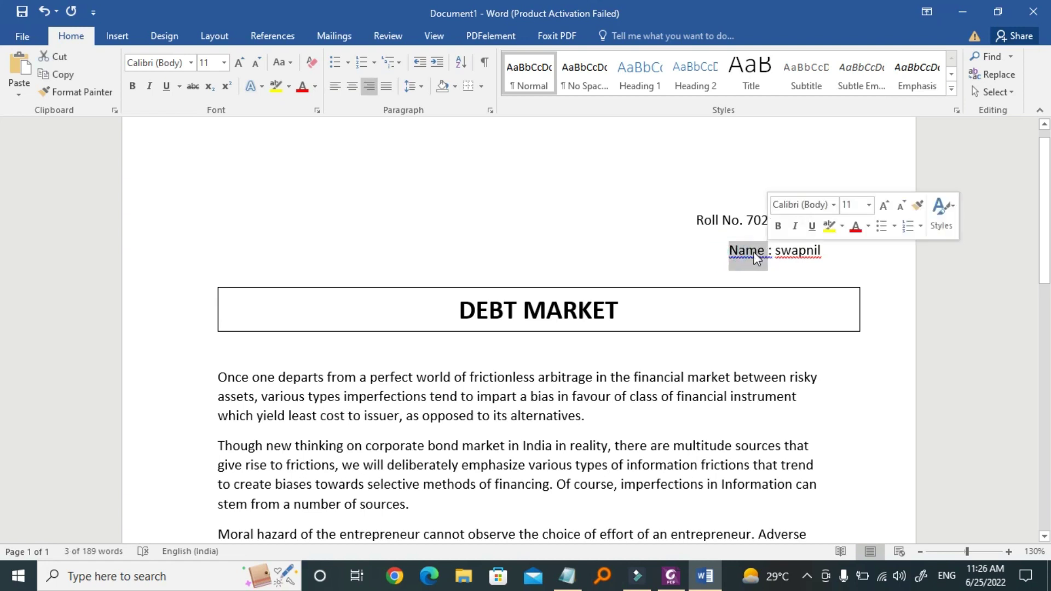
right_click(755, 257)
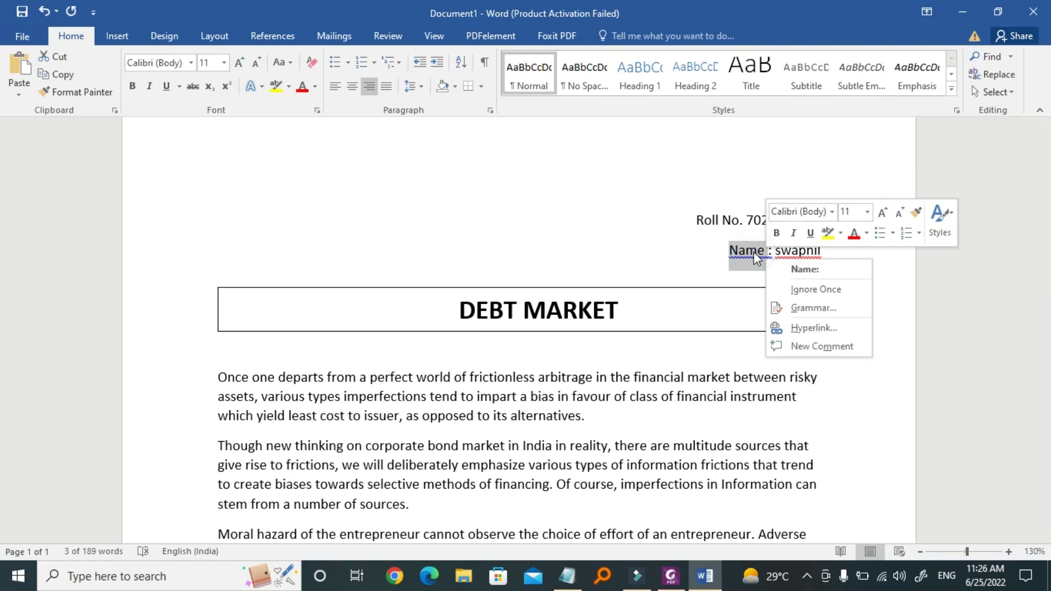
left_click(796, 289)
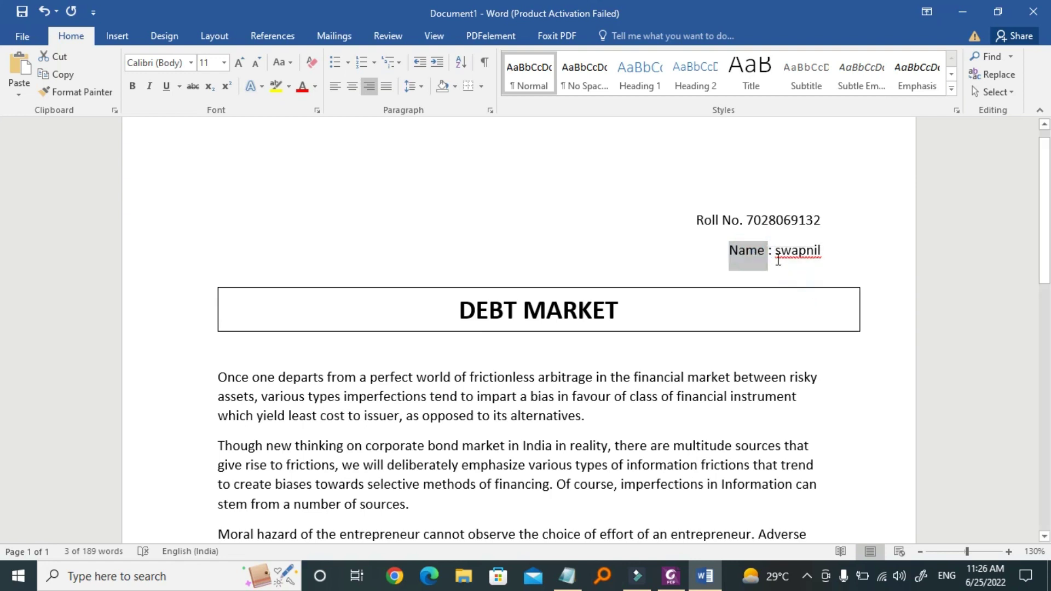
left_click_drag(775, 253, 821, 253)
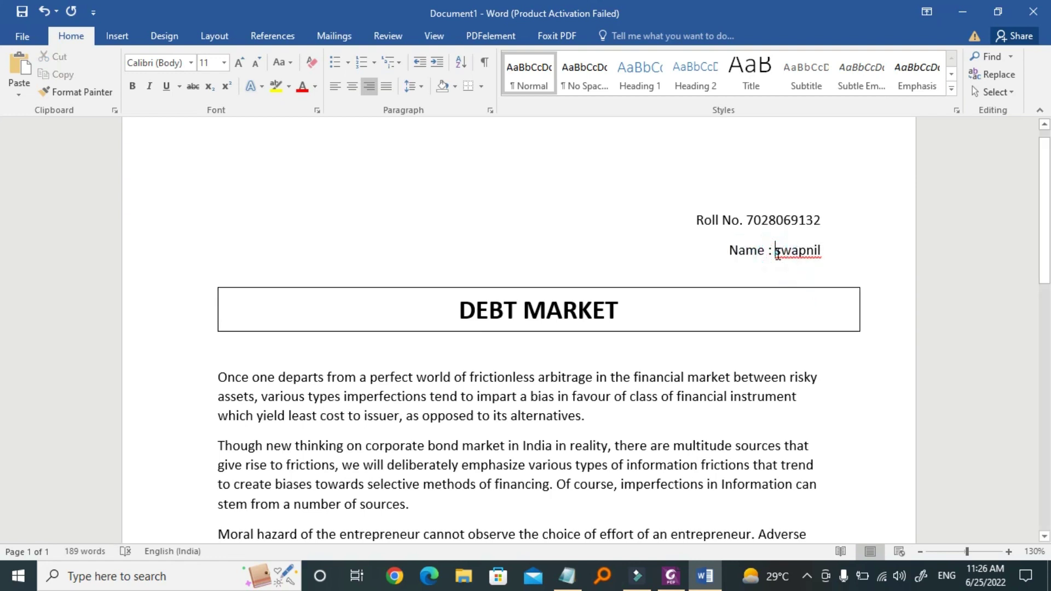
right_click(809, 260)
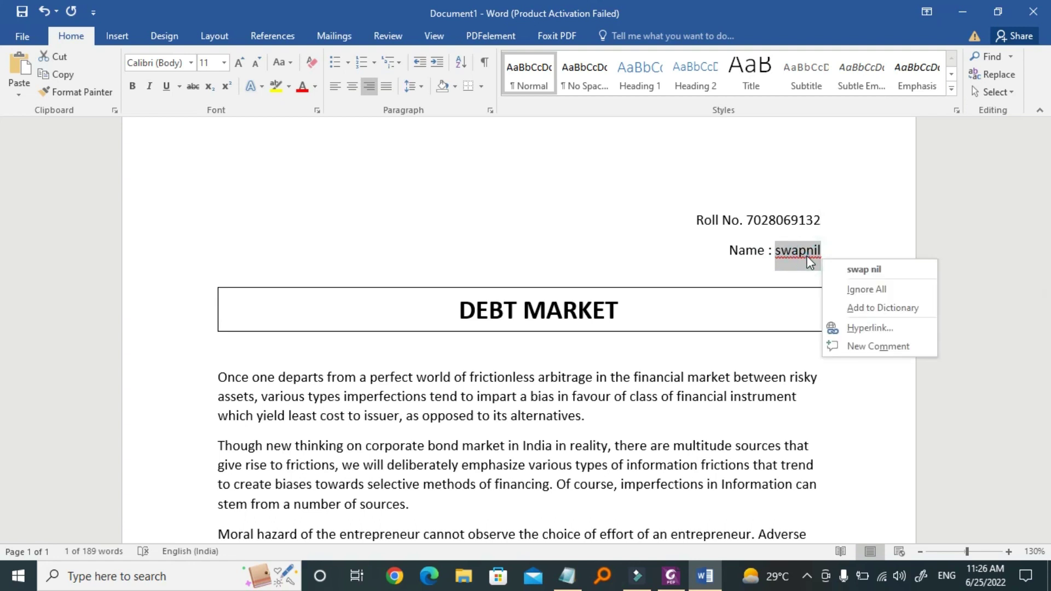
left_click(866, 289)
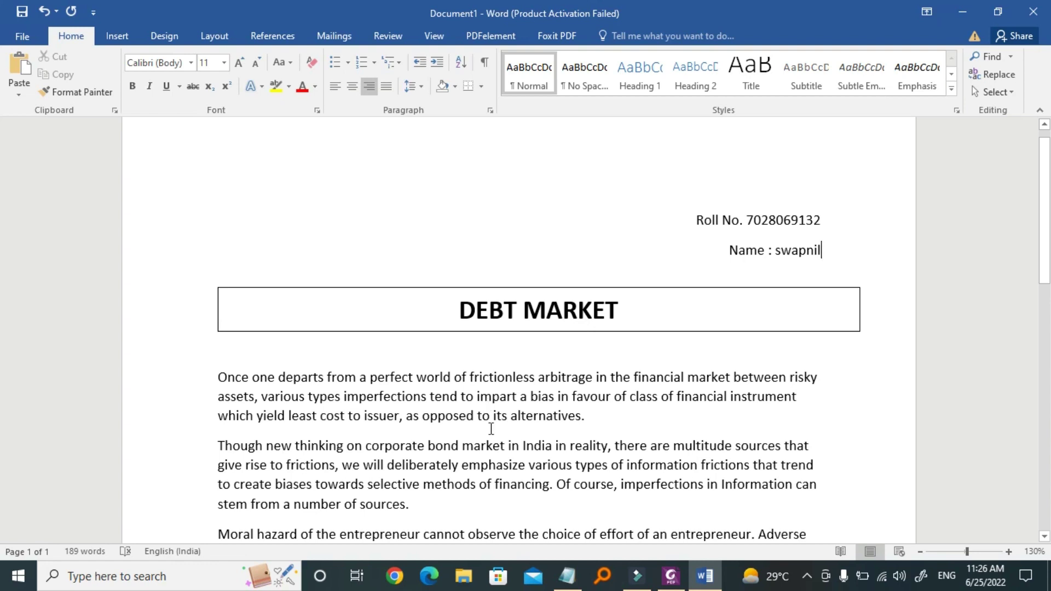
scroll(412, 437, "down", 3)
scroll(412, 436, "down", 1)
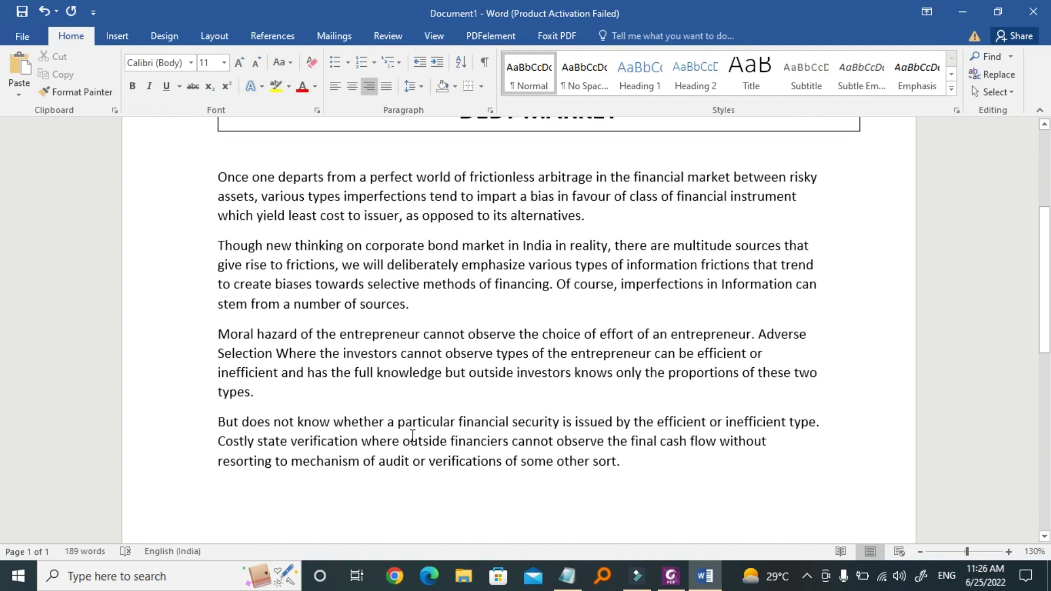
left_click(670, 576)
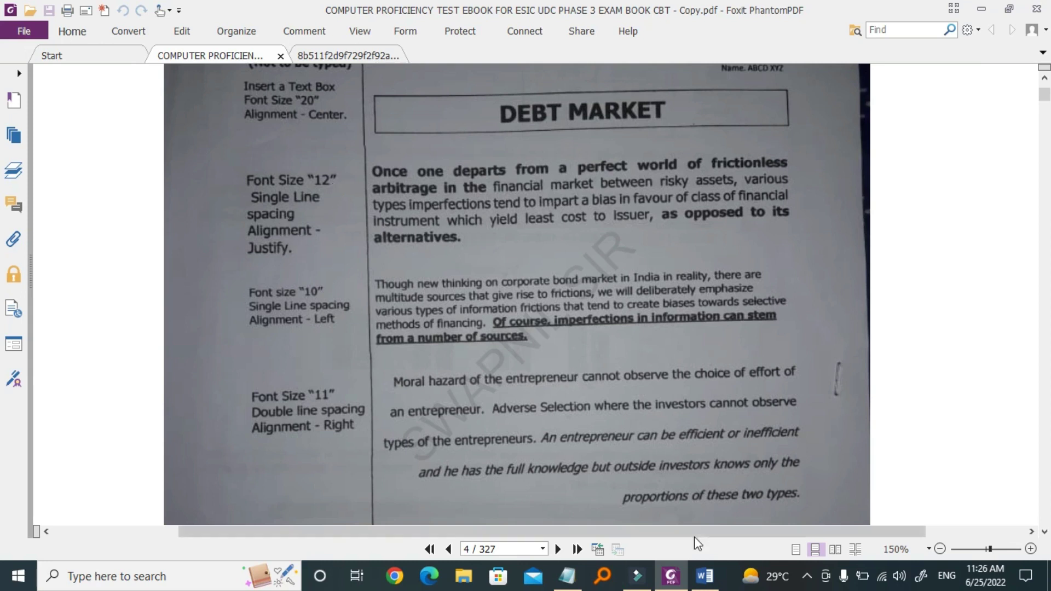
left_click(705, 583)
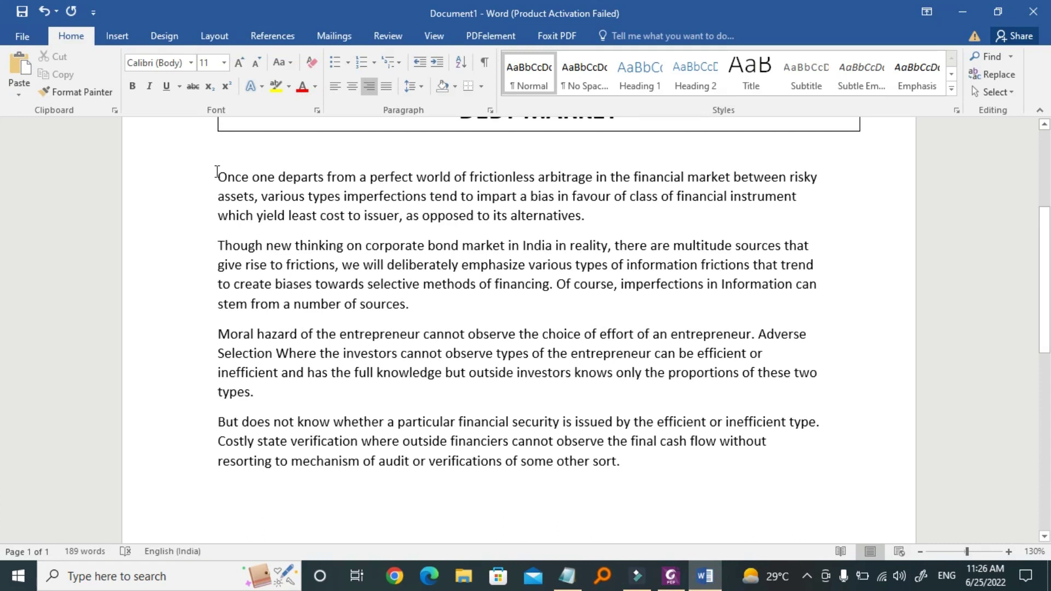
Step: Justify the first body paragraph and set its font size to 12
left_click_drag(217, 171, 589, 216)
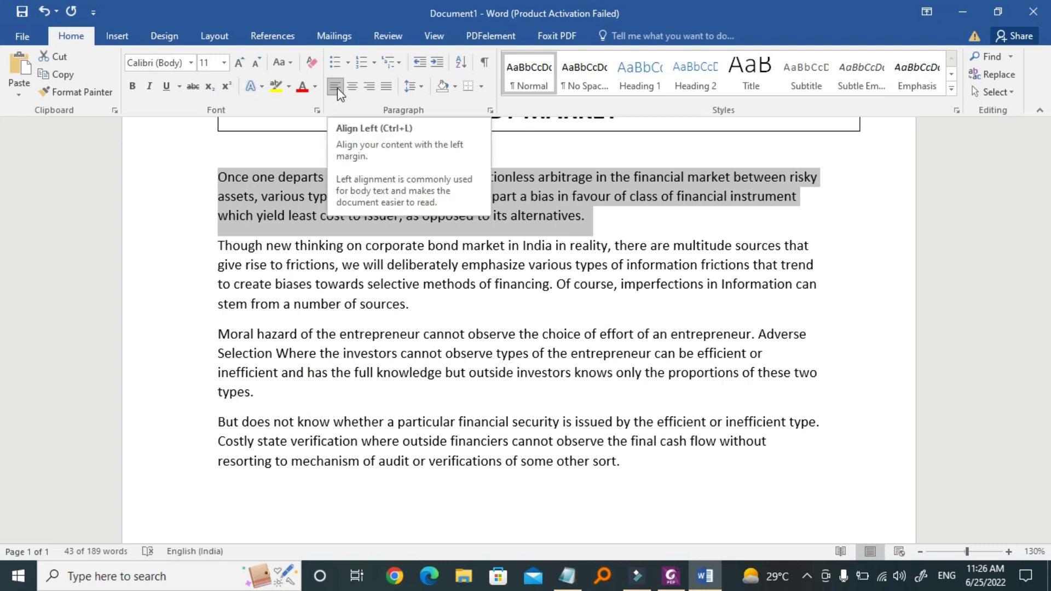
left_click(385, 89)
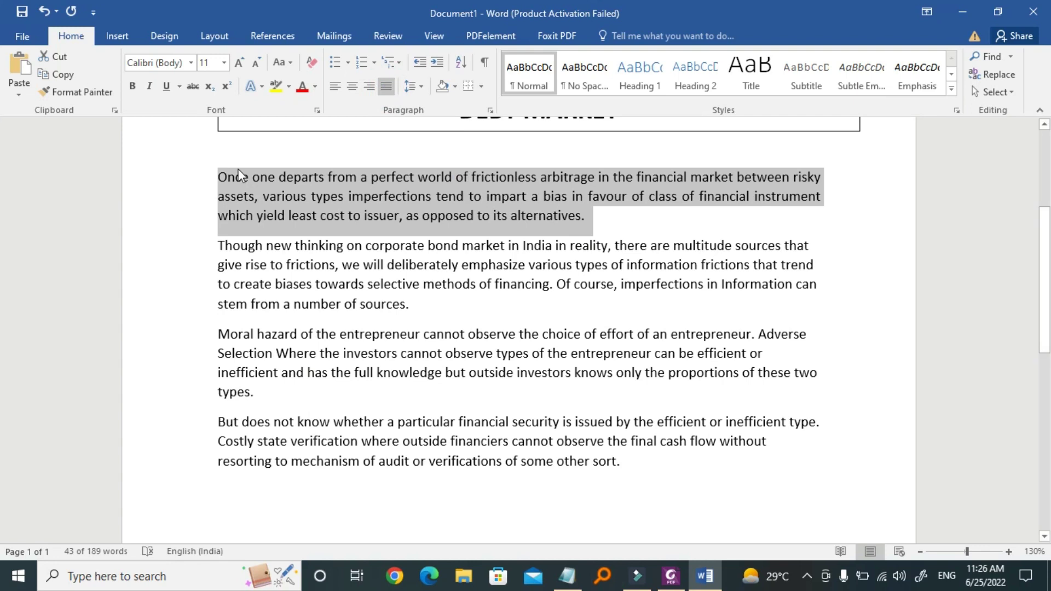
left_click(215, 62)
type("1")
key("Return")
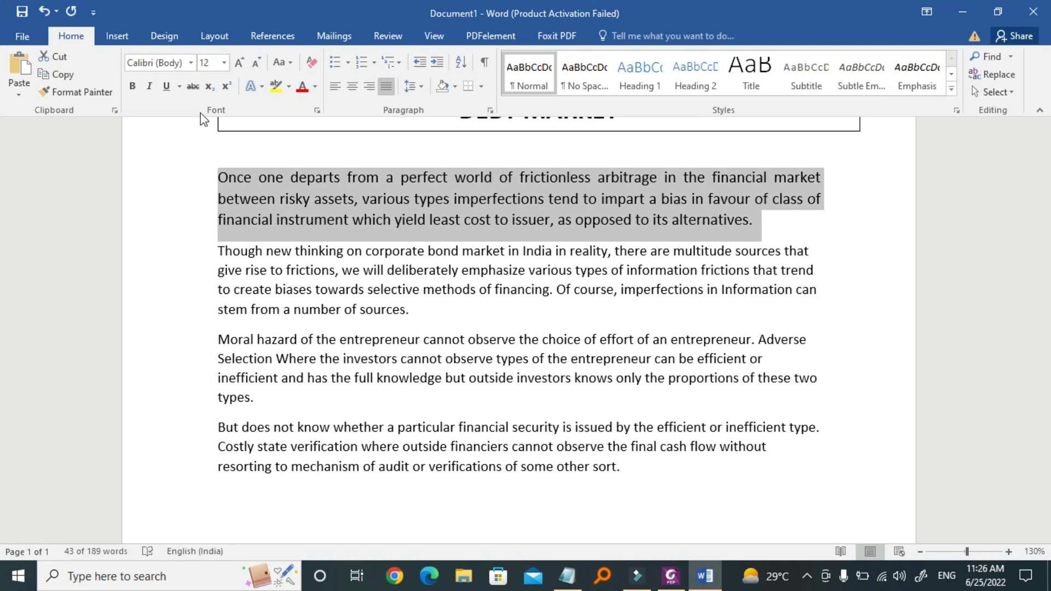
left_click(225, 166)
Step: Set all four body paragraphs in Tahoma, then scroll the exam PDF to the paragraph rules
left_click_drag(219, 174, 646, 473)
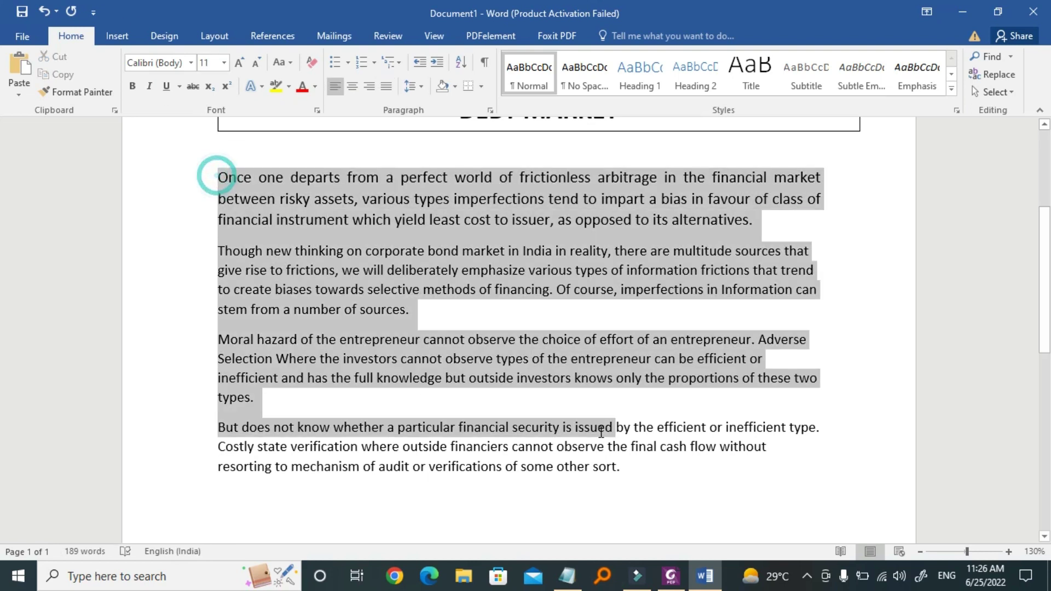
key("alt+Tab")
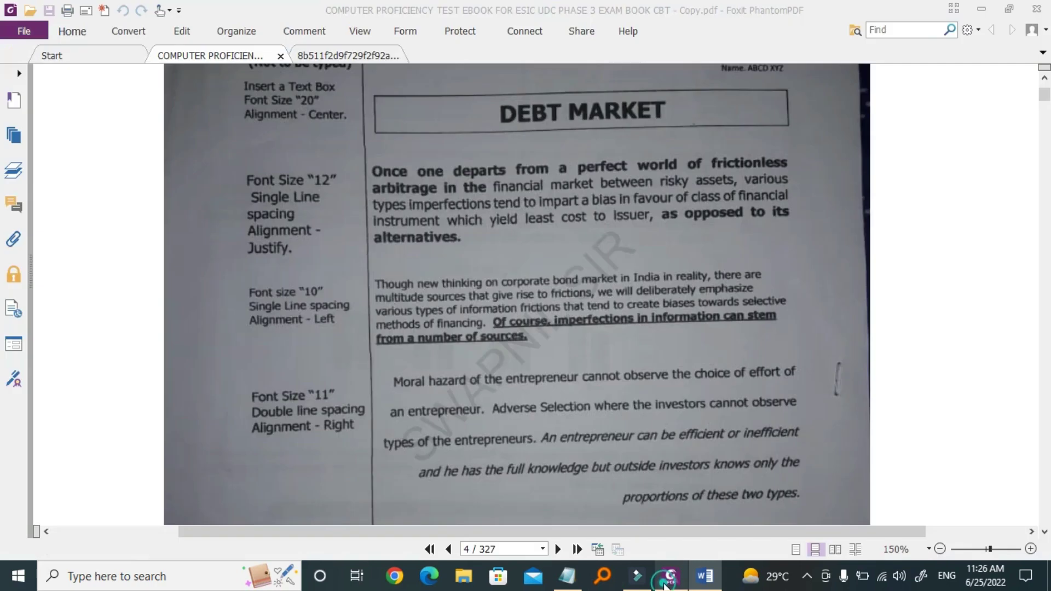
scroll(582, 394, "up", 5)
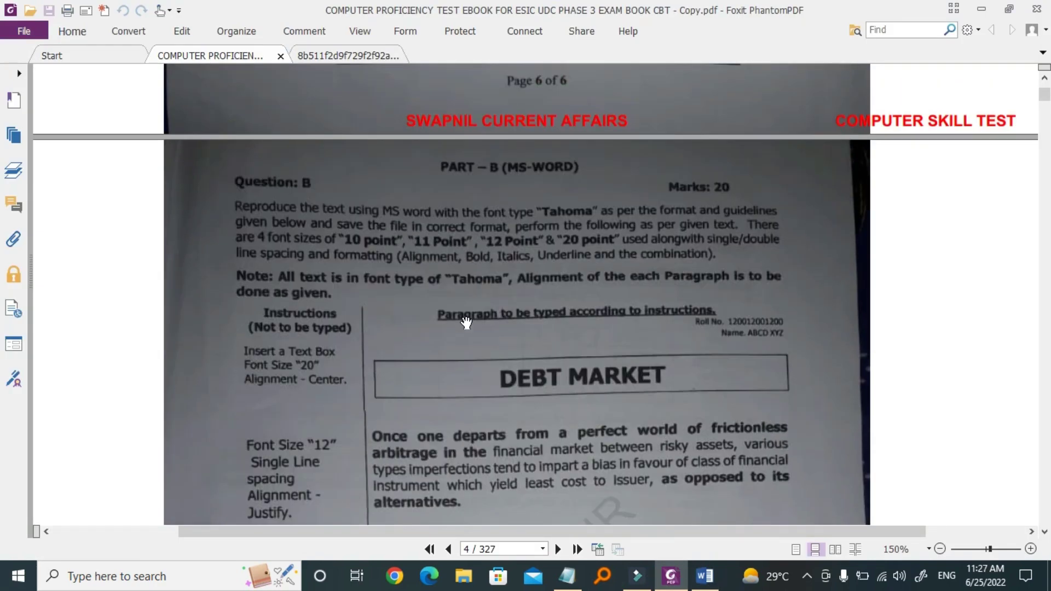
left_click(705, 576)
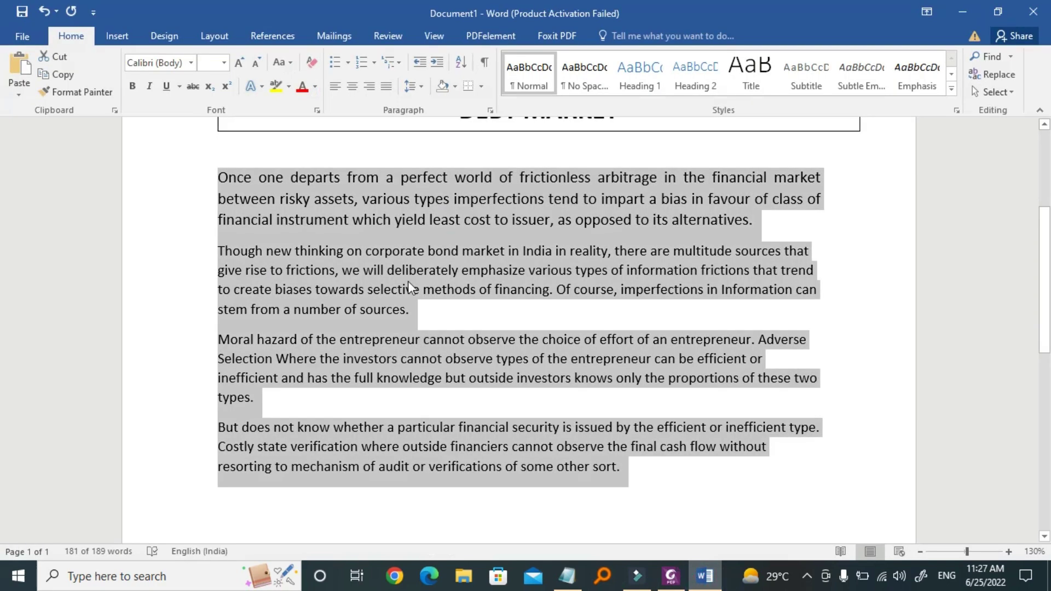
left_click(184, 64)
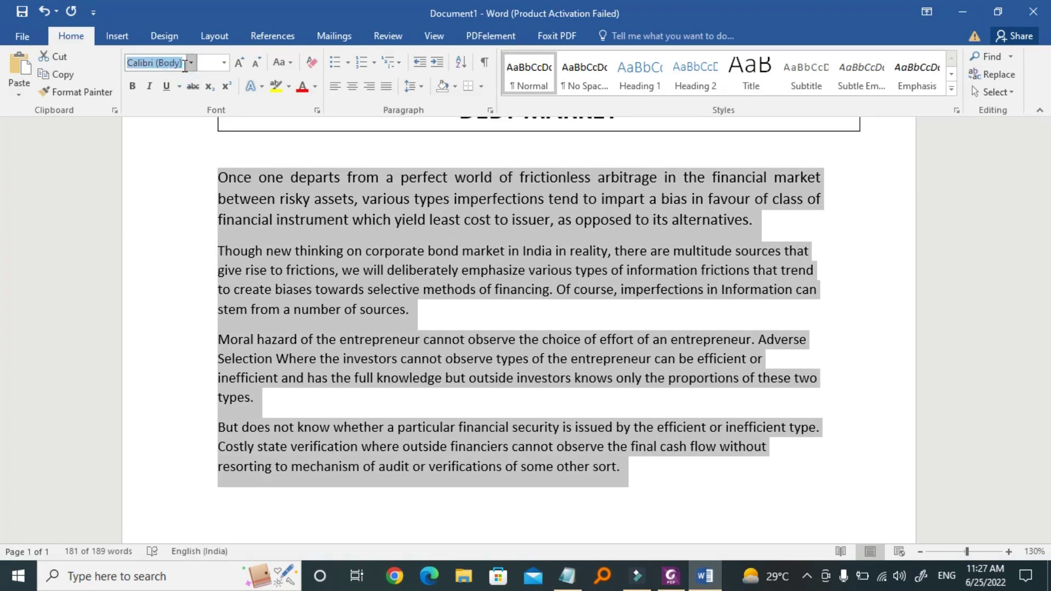
type("t")
key("Return")
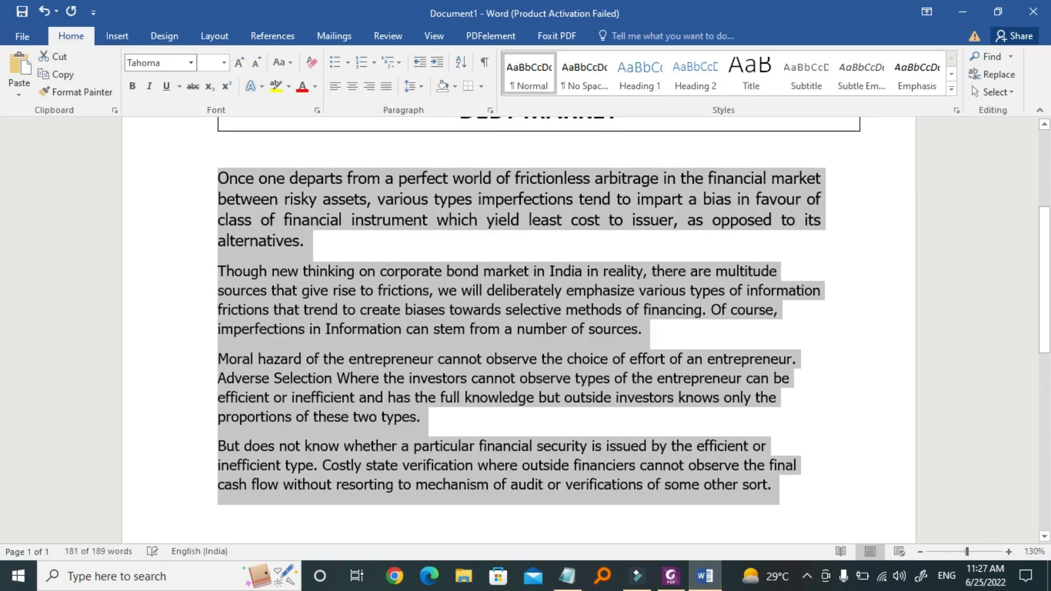
left_click(328, 250)
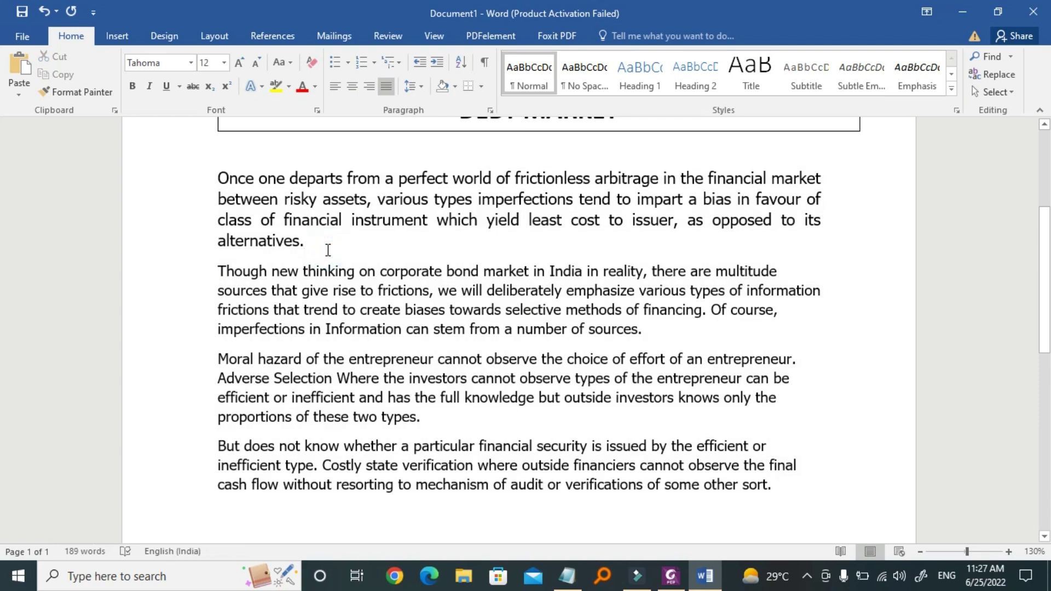
left_click(670, 576)
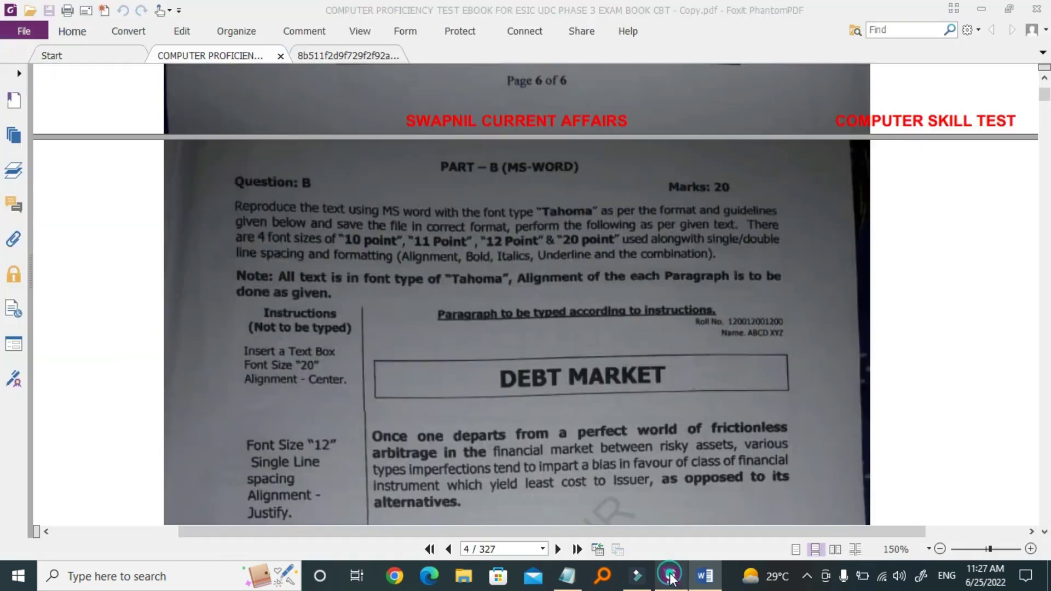
scroll(506, 424, "down", 3)
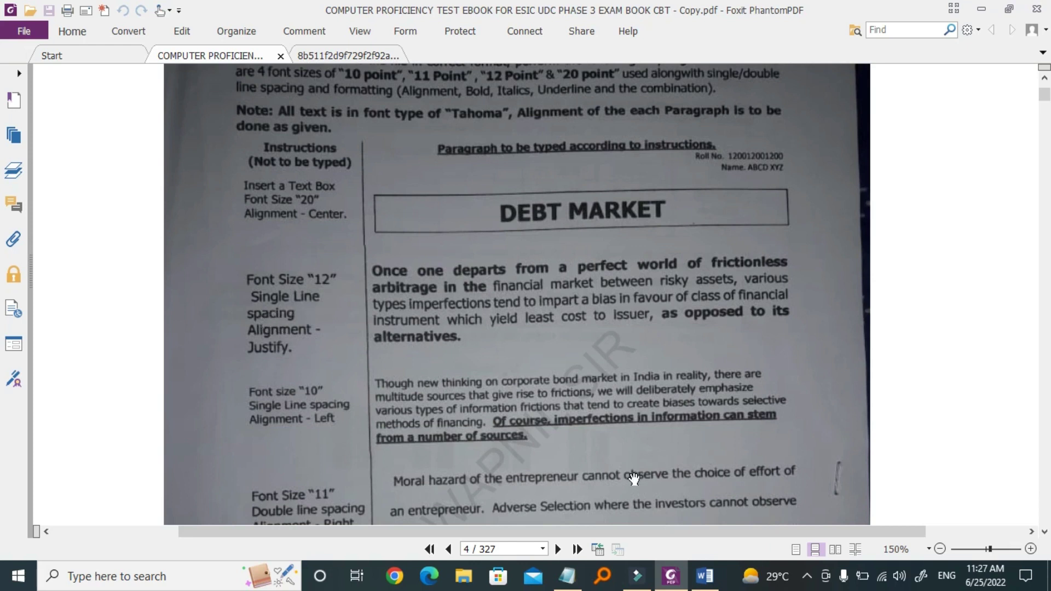
Step: Try single, then double line spacing on the first paragraph via the Paragraph dialog
left_click(705, 576)
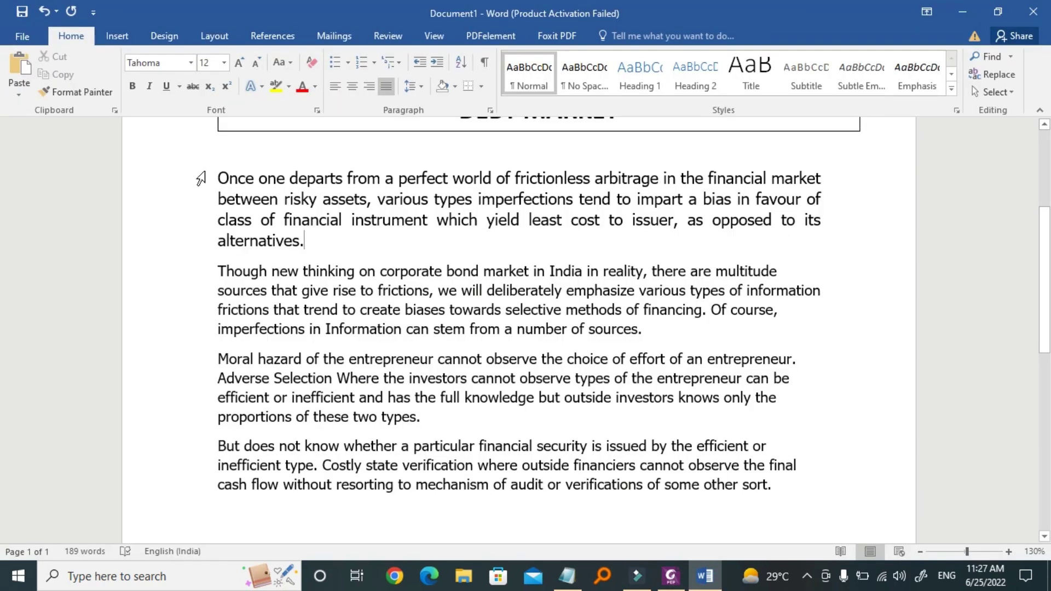
left_click_drag(216, 171, 315, 247)
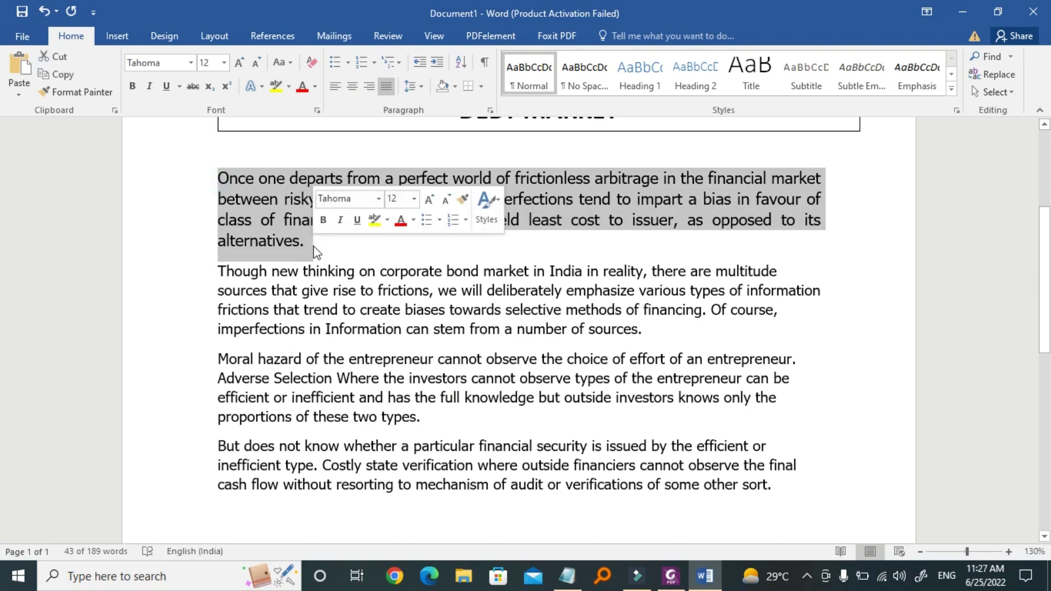
left_click(421, 89)
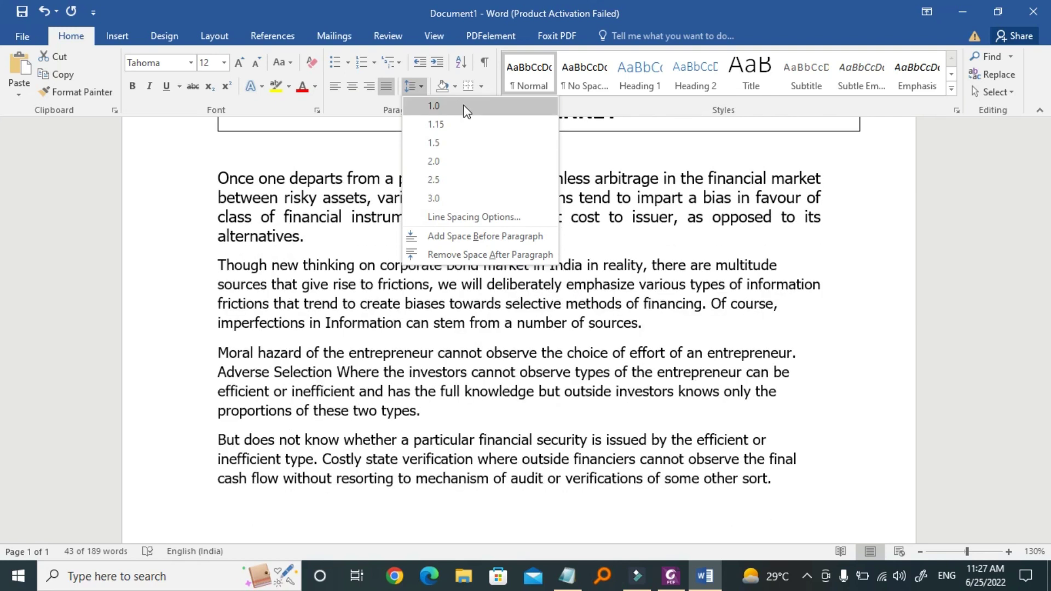
left_click(465, 107)
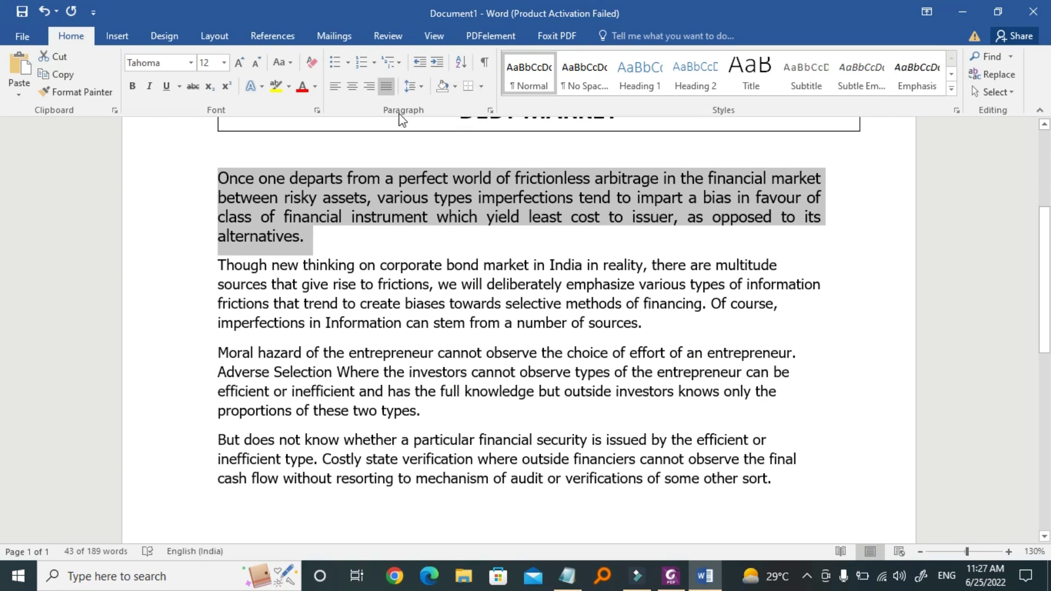
left_click(491, 112)
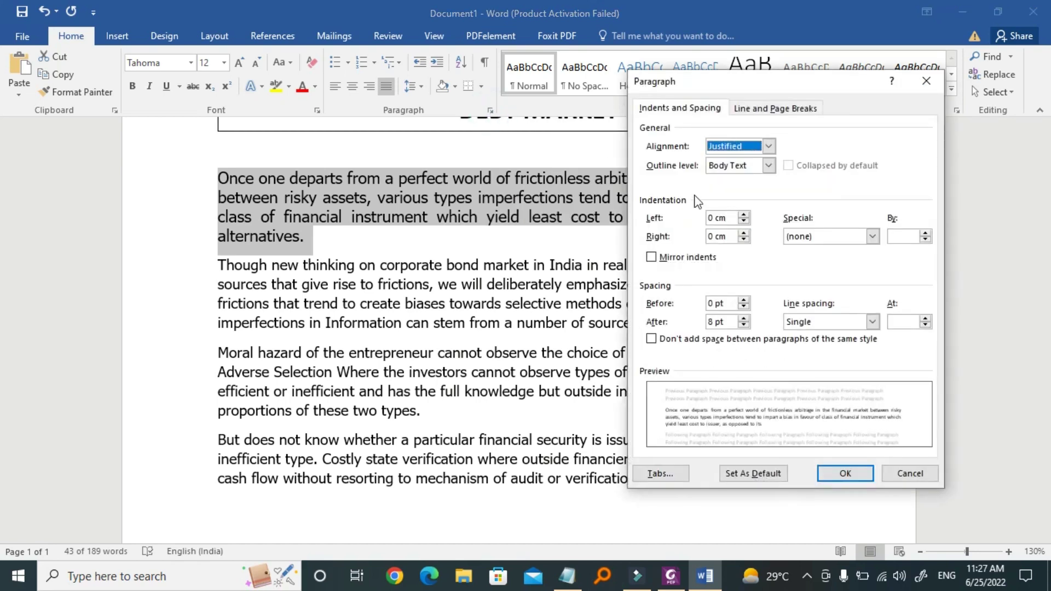
left_click_drag(831, 81, 768, 87)
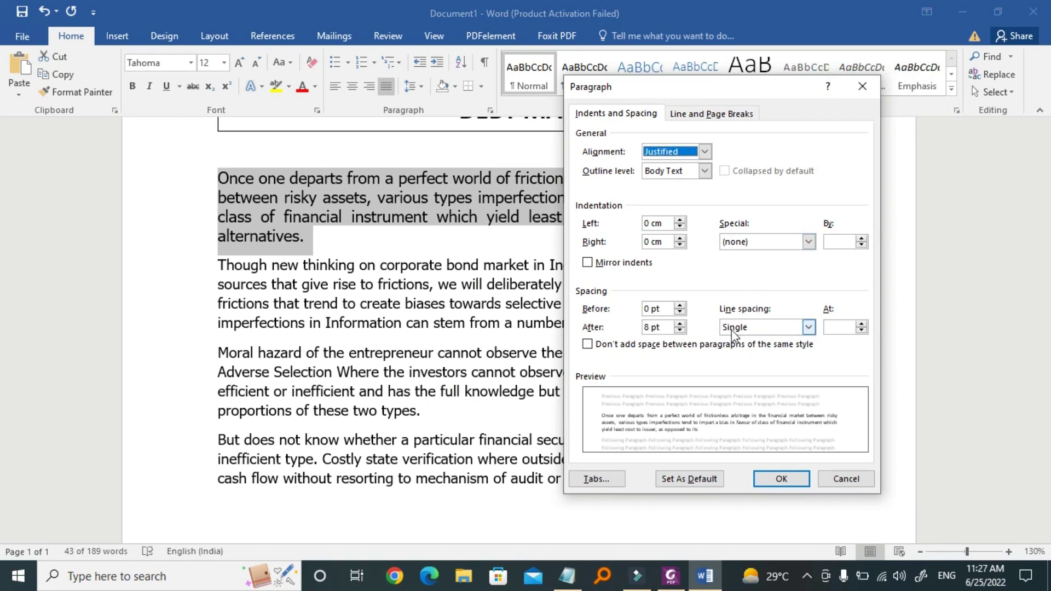
left_click(808, 327)
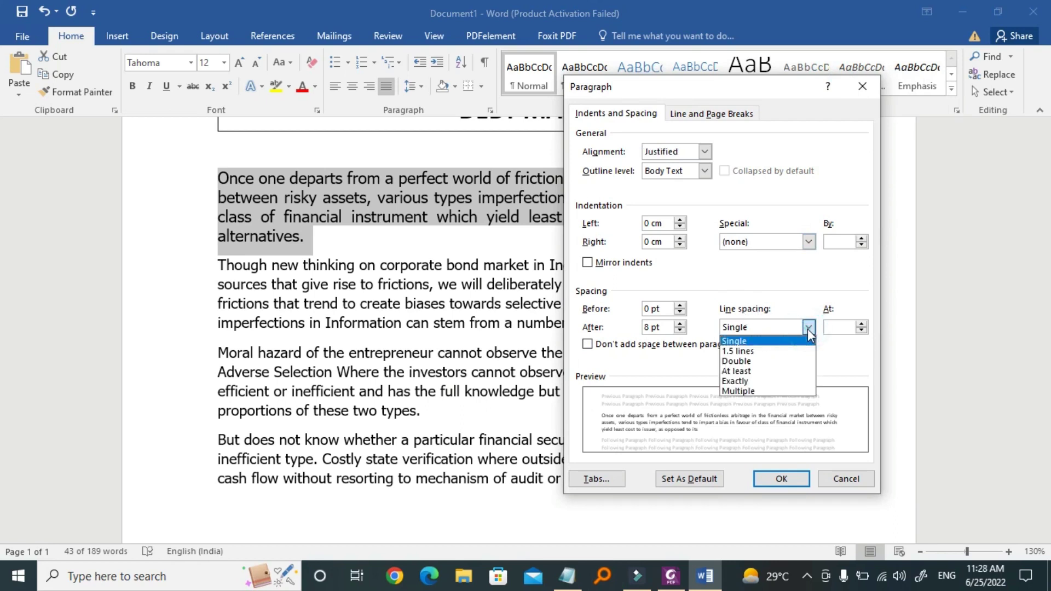
left_click(739, 362)
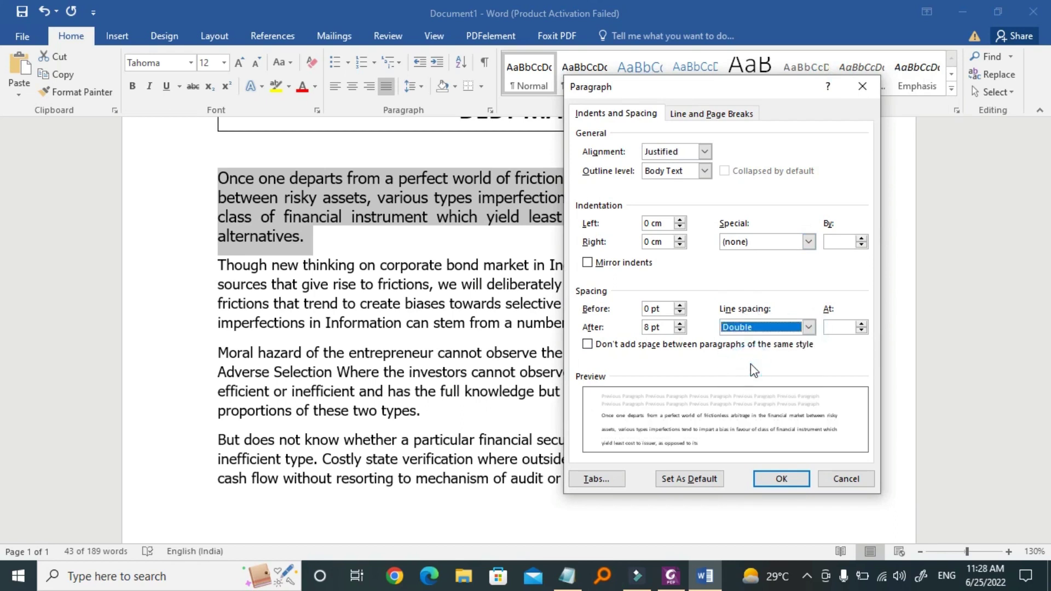
left_click(798, 478)
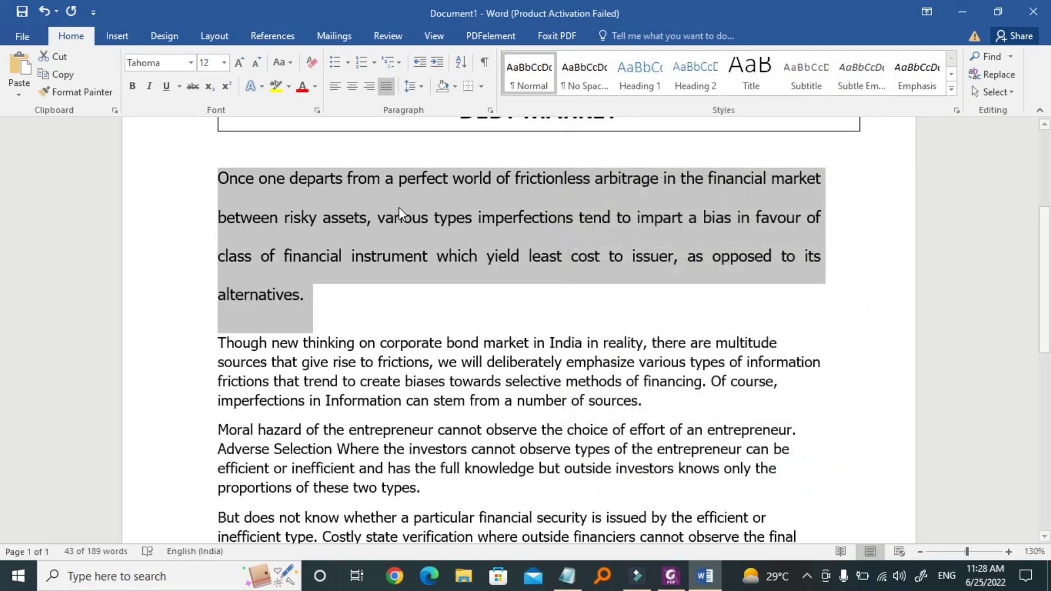
Step: Set the first paragraph back to 1.0 line spacing and return to the exam PDF
left_click(421, 93)
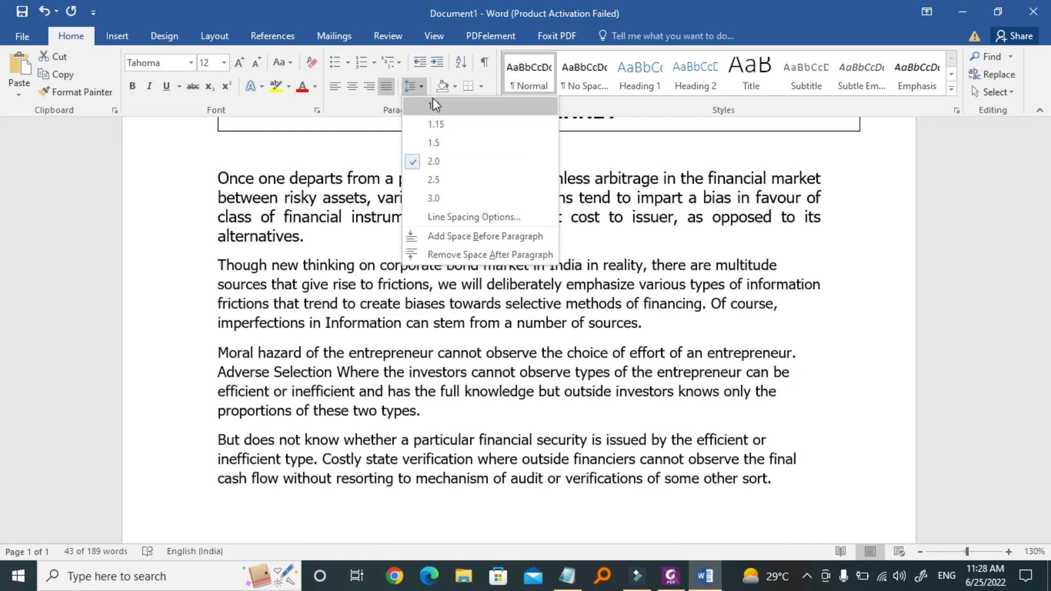
left_click(436, 106)
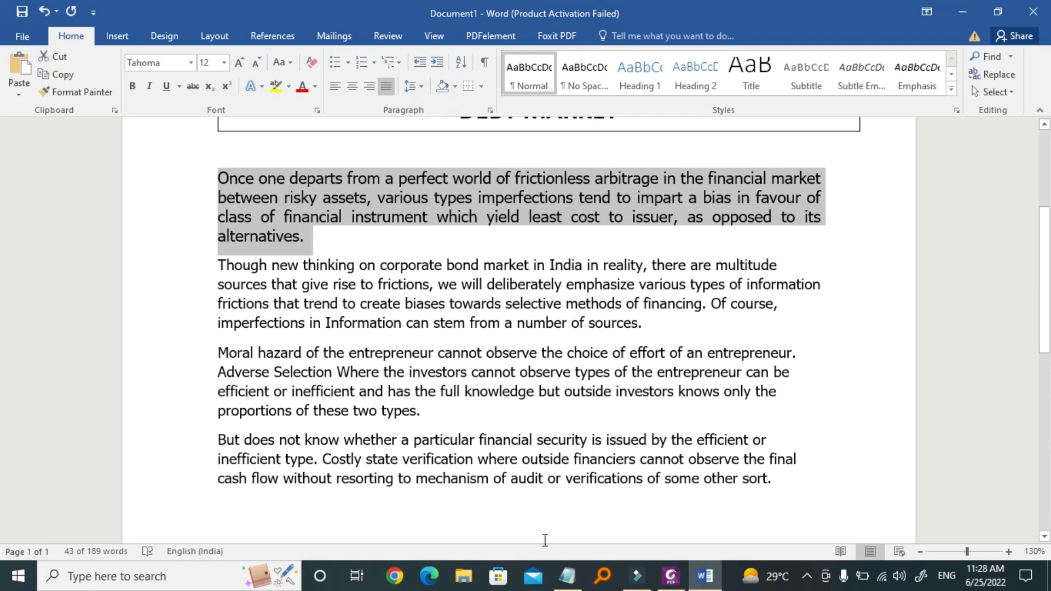
left_click(671, 576)
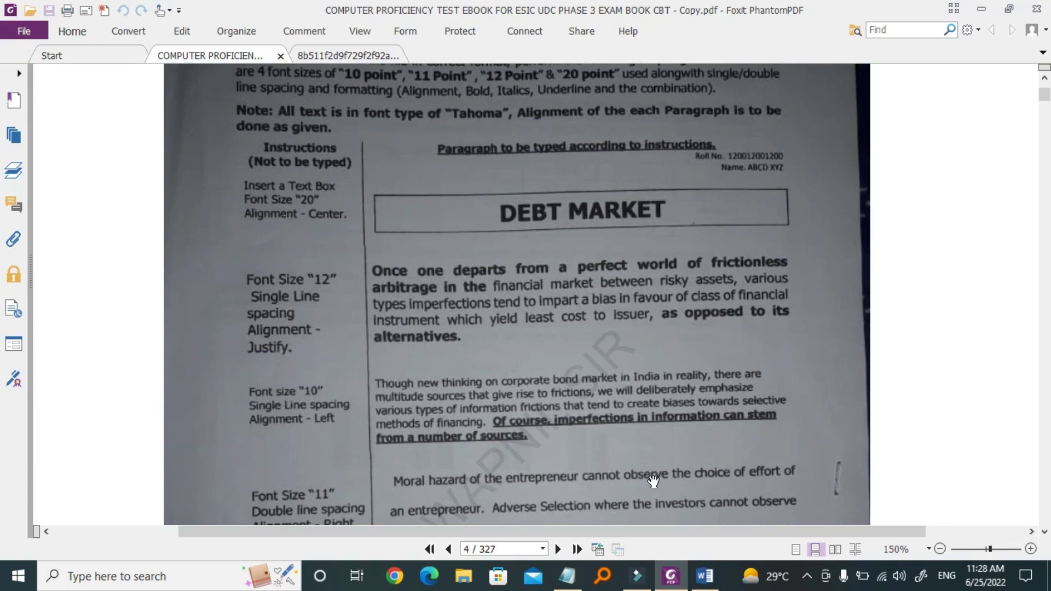
Step: Make the first line of the first paragraph bold
left_click(706, 580)
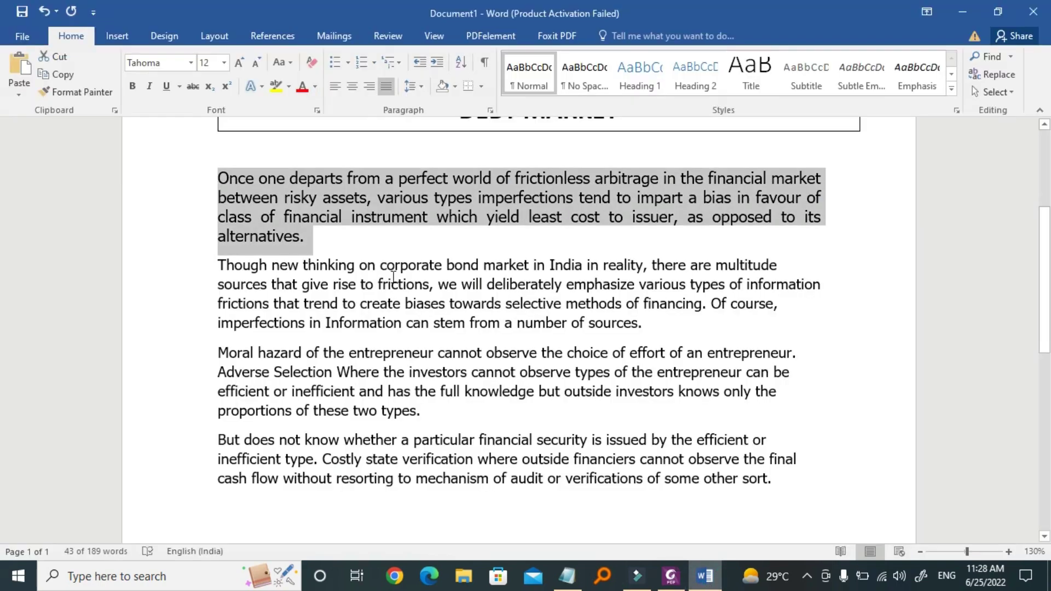
left_click(255, 235)
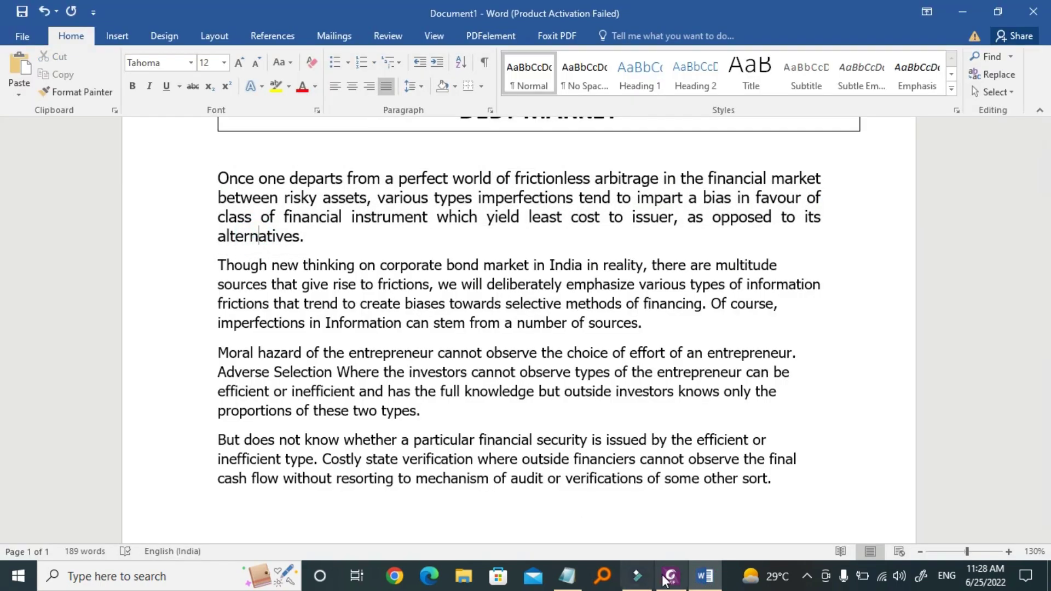
left_click(670, 575)
left_click(670, 576)
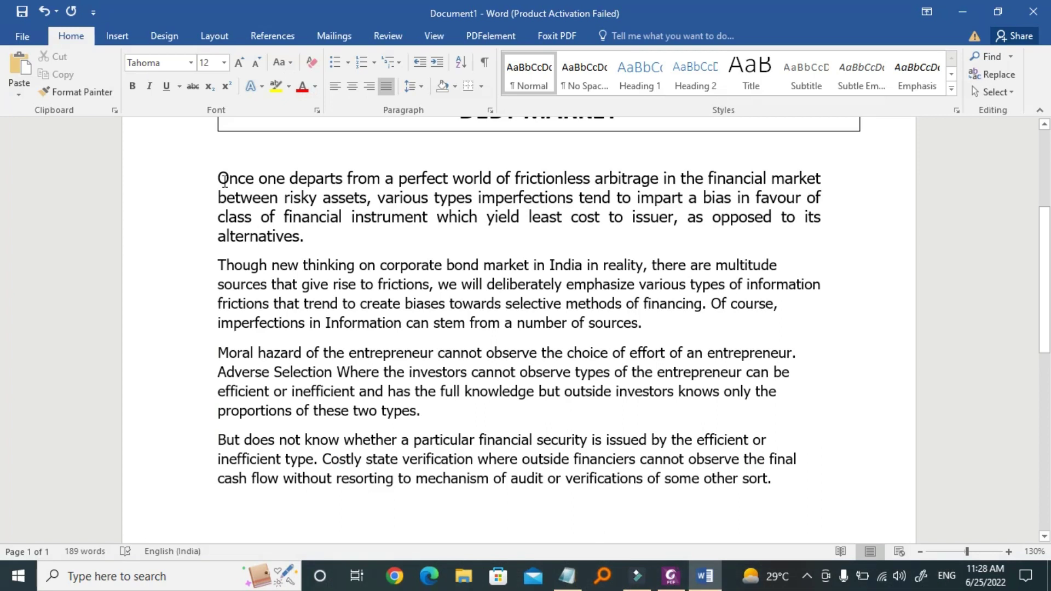
left_click_drag(219, 178, 679, 179)
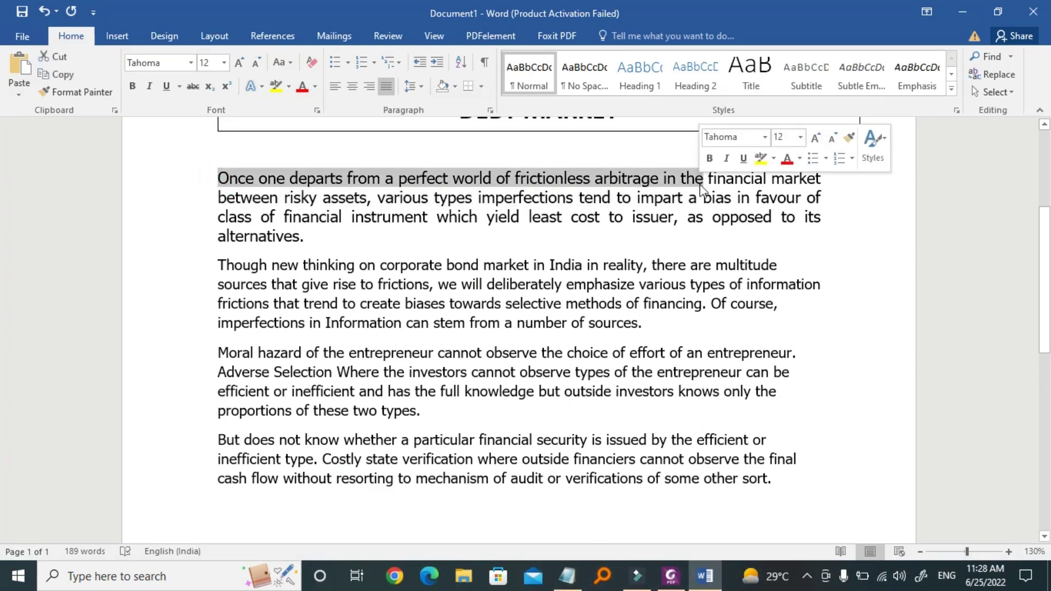
left_click(135, 86)
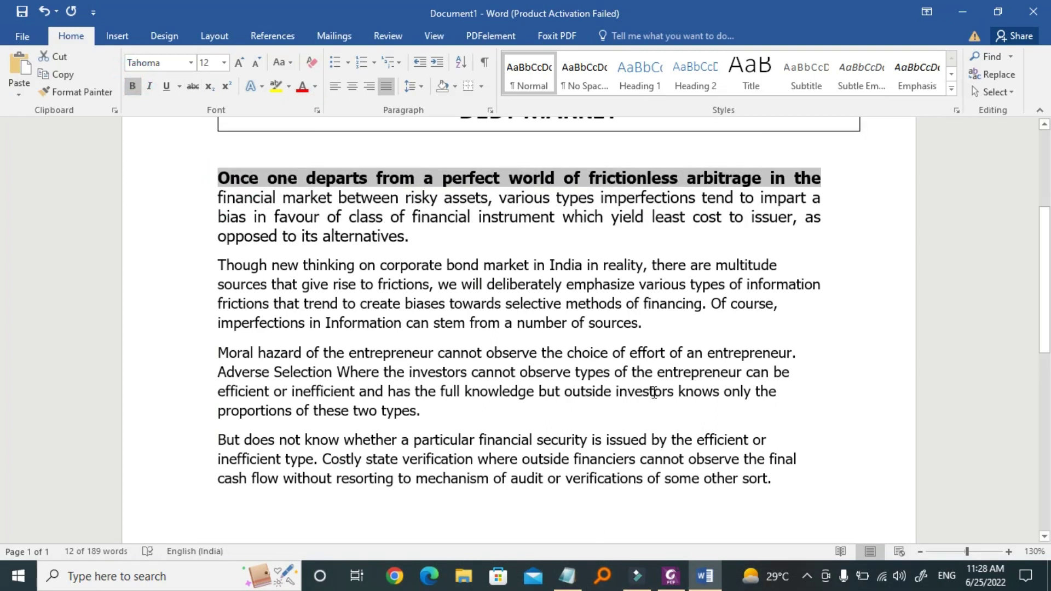
Step: Bold the closing phrase 'as opposed to its alternatives.' and add a blank line after it
left_click(709, 583)
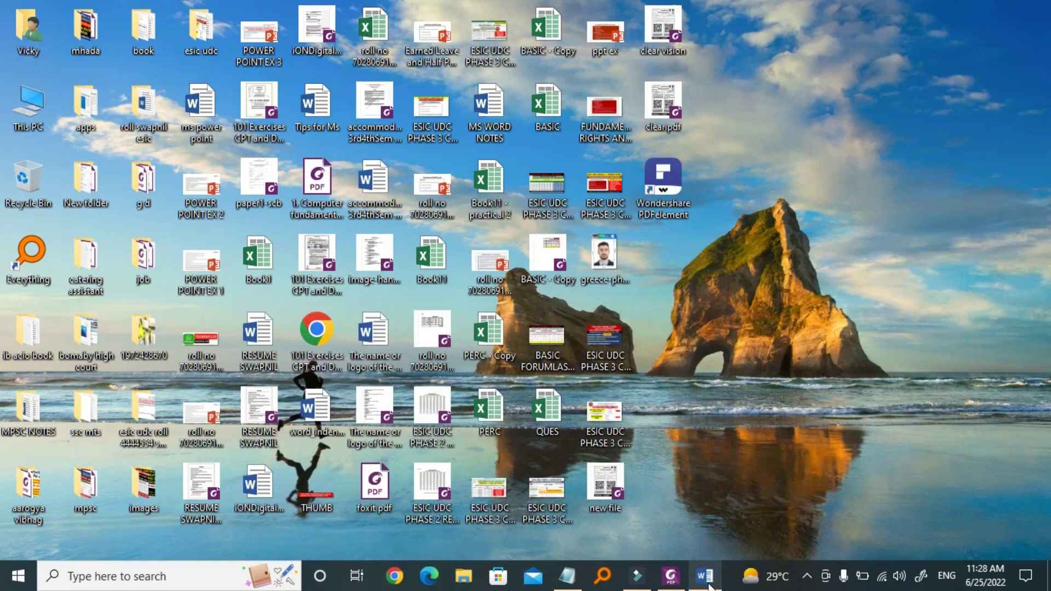
left_click(671, 578)
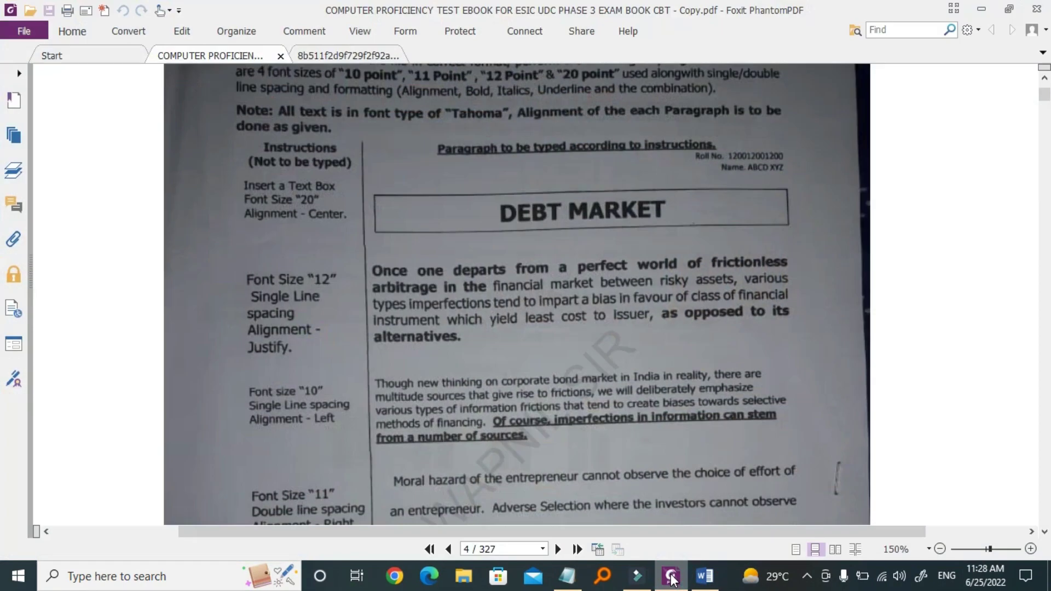
left_click(672, 577)
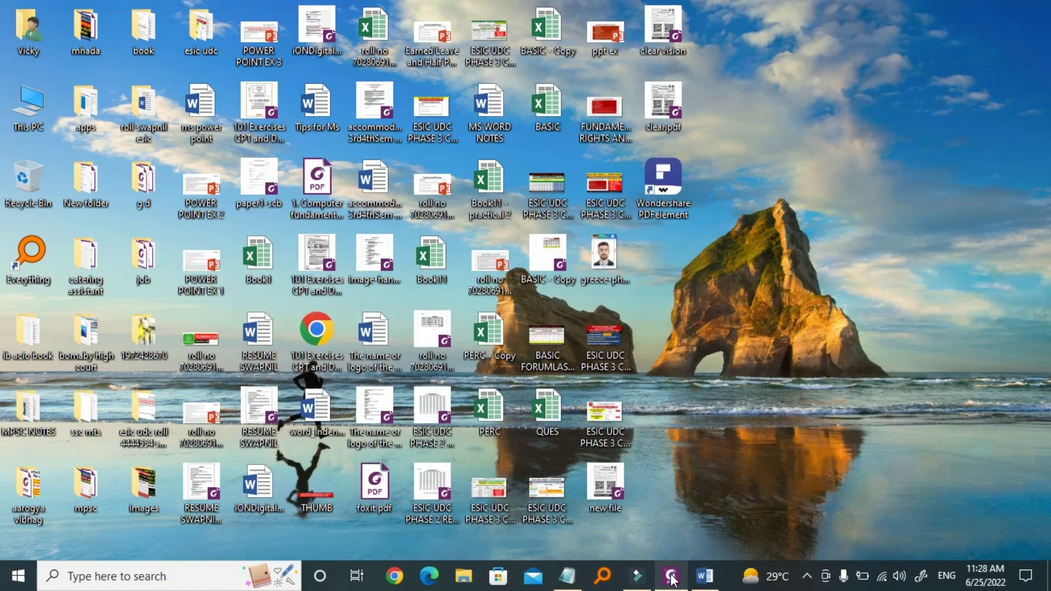
left_click(711, 581)
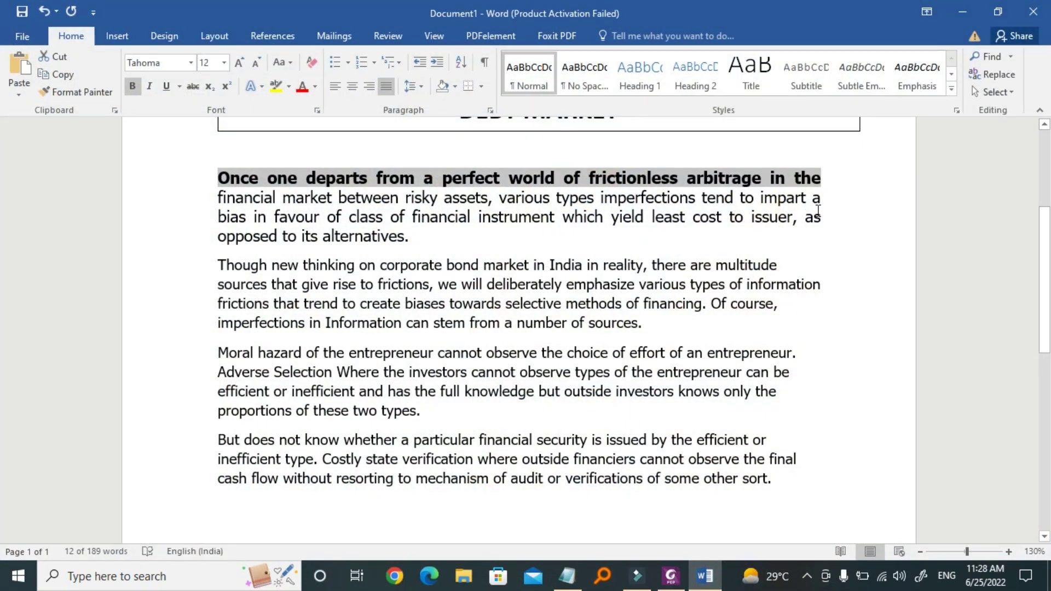
left_click_drag(806, 217, 820, 236)
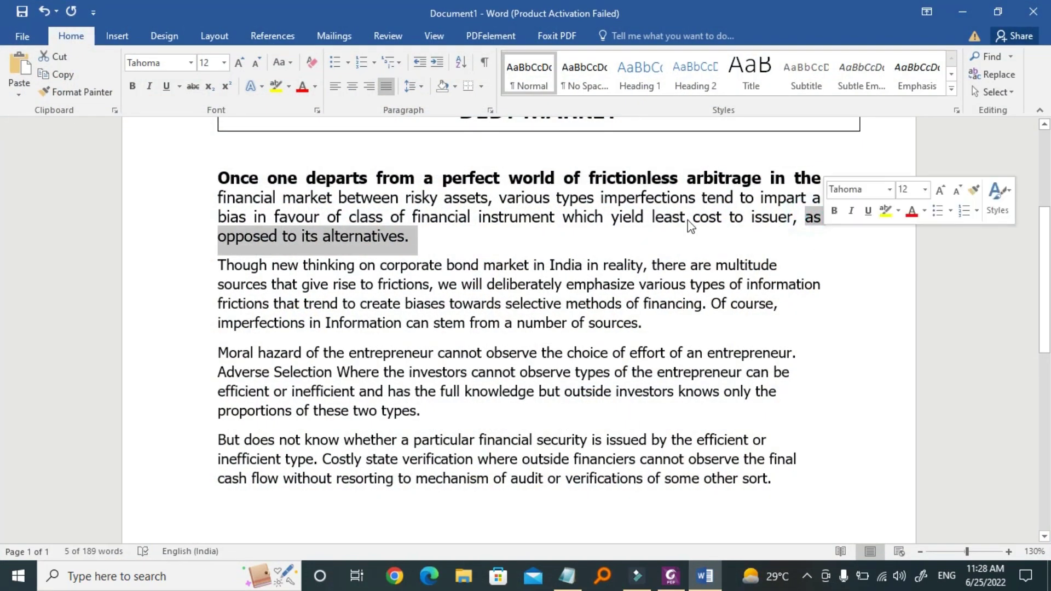
left_click(133, 86)
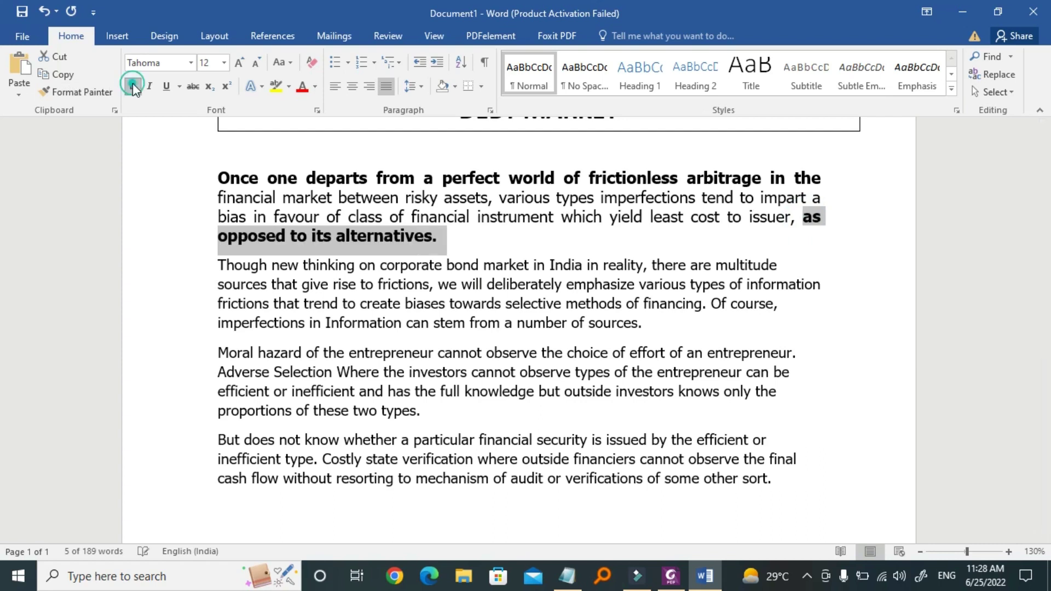
left_click(440, 236)
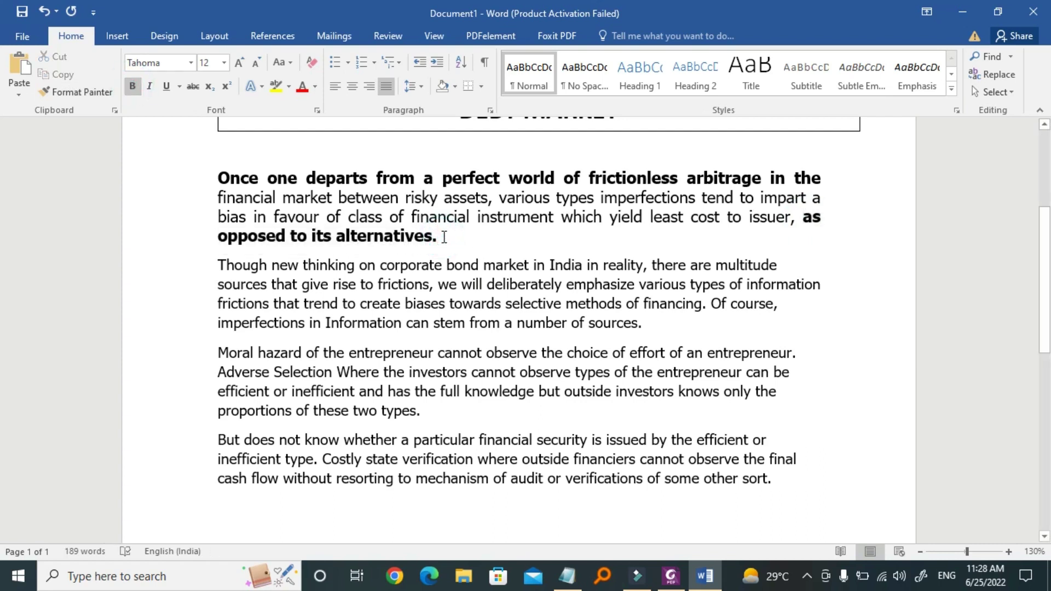
key("Return")
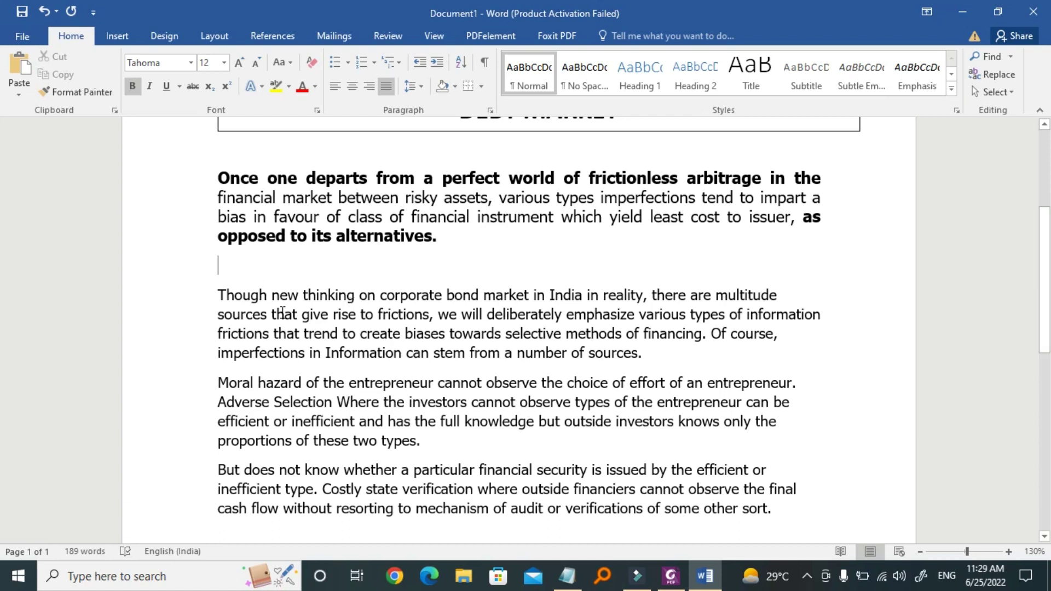
left_click(670, 579)
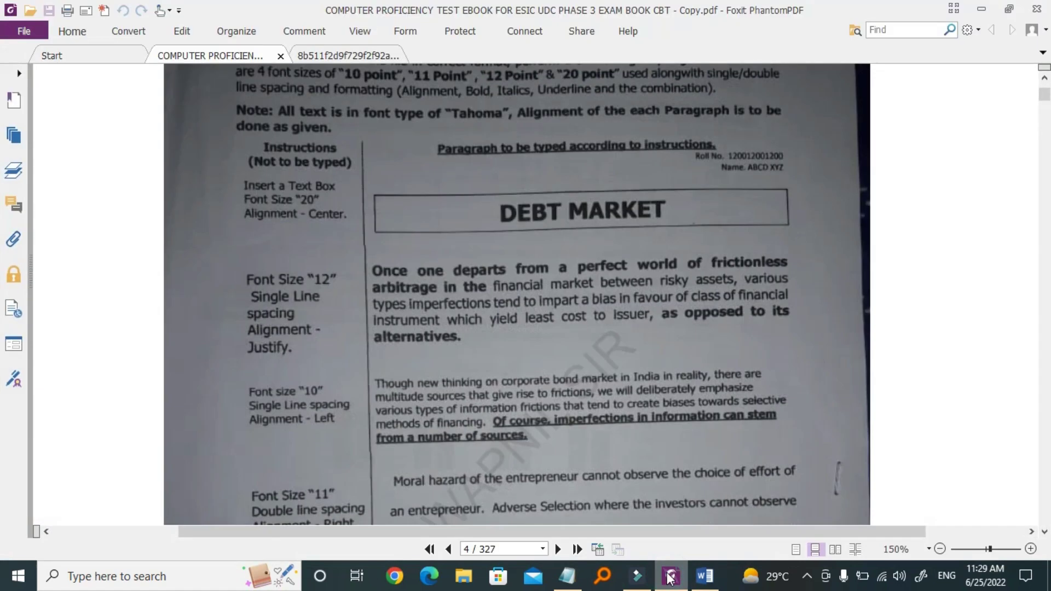
scroll(314, 221, "down", 3)
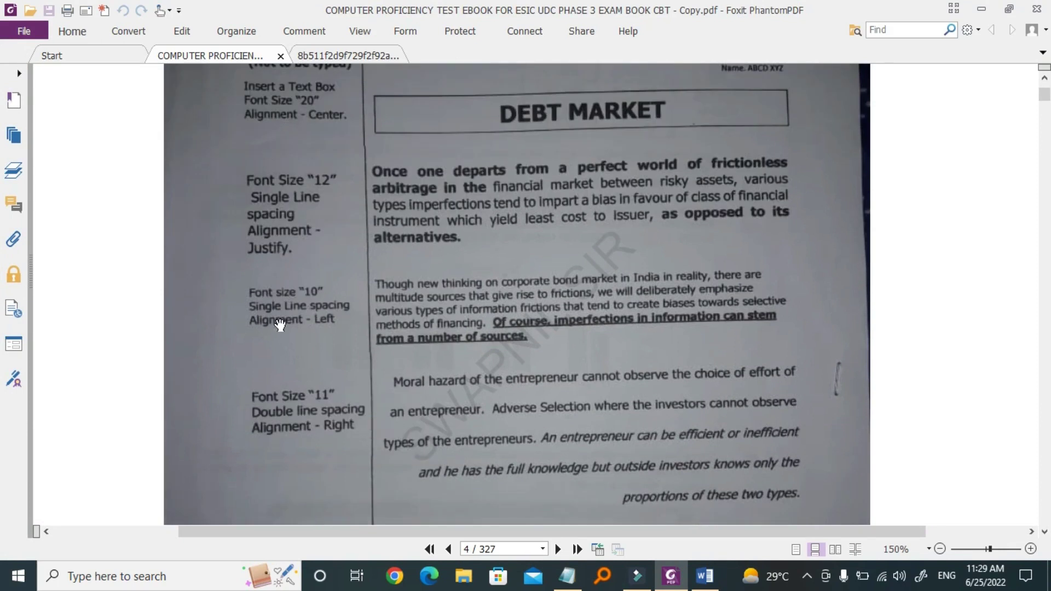
Step: Give the 'Though new thinking' paragraph 1.0 line spacing and 10-point font
left_click(699, 576)
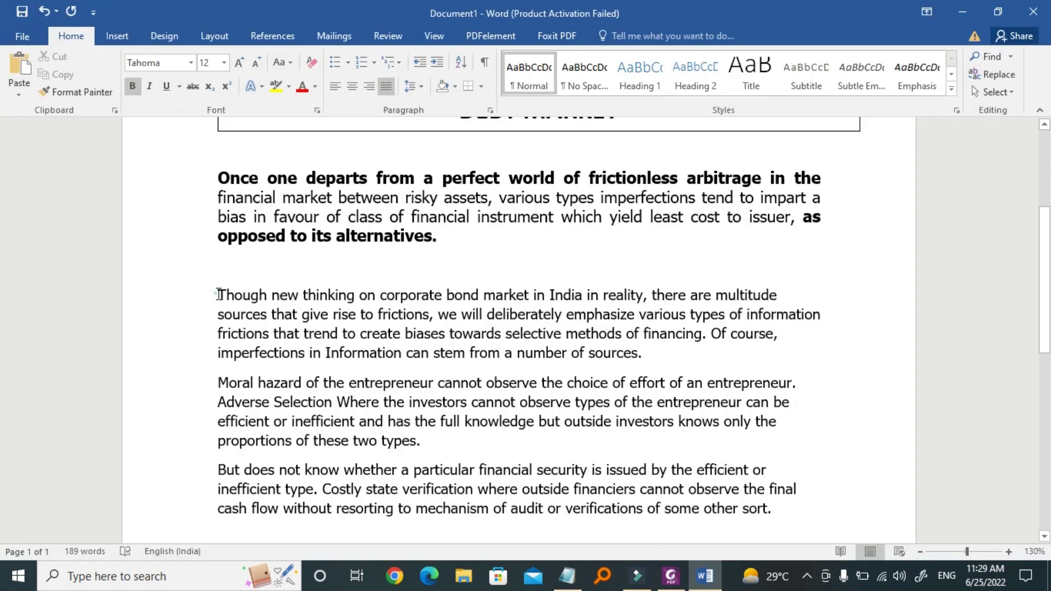
left_click_drag(218, 295, 649, 354)
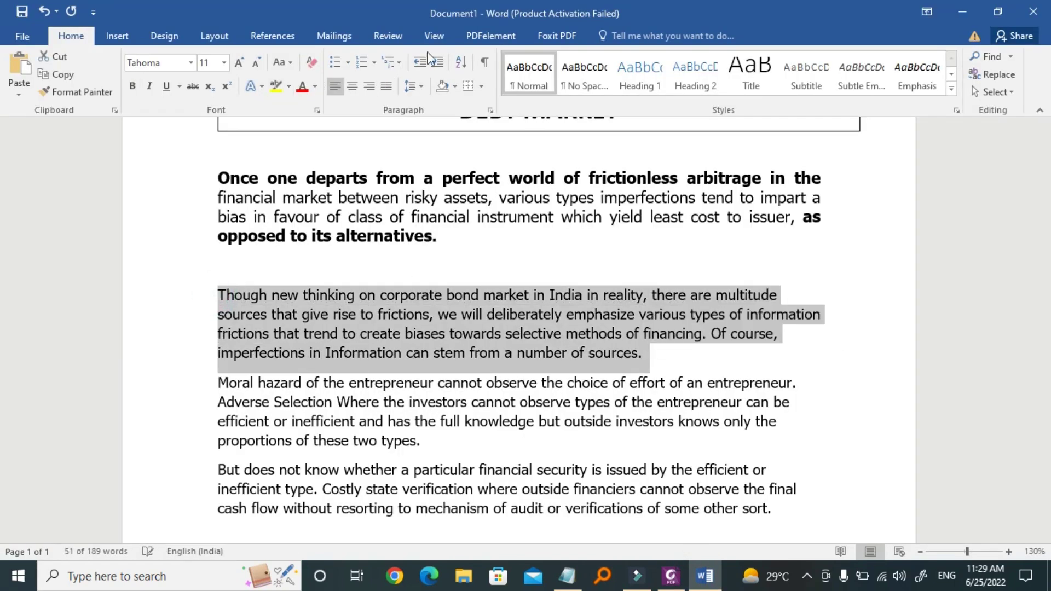
left_click(422, 87)
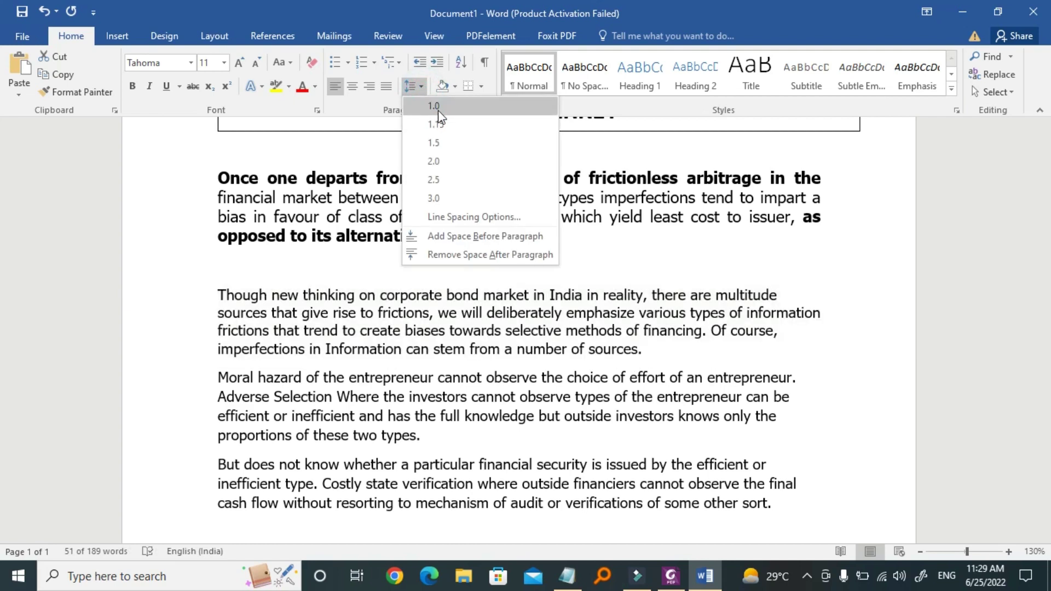
left_click(438, 105)
left_click(209, 64)
type("1")
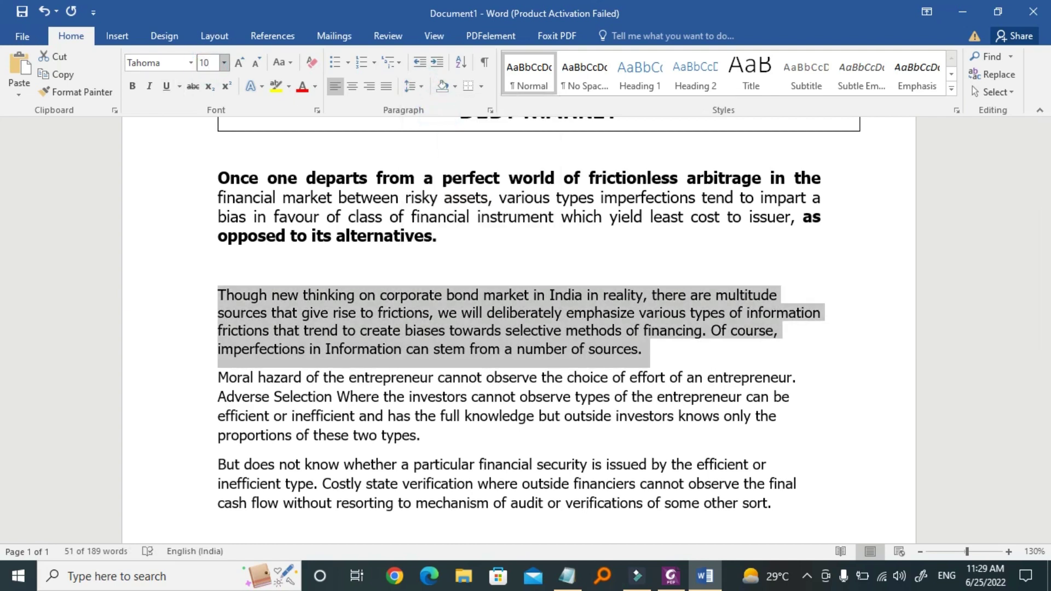
key("Return")
Step: Add a blank line after that paragraph and compare it with the exam PDF
left_click(416, 343)
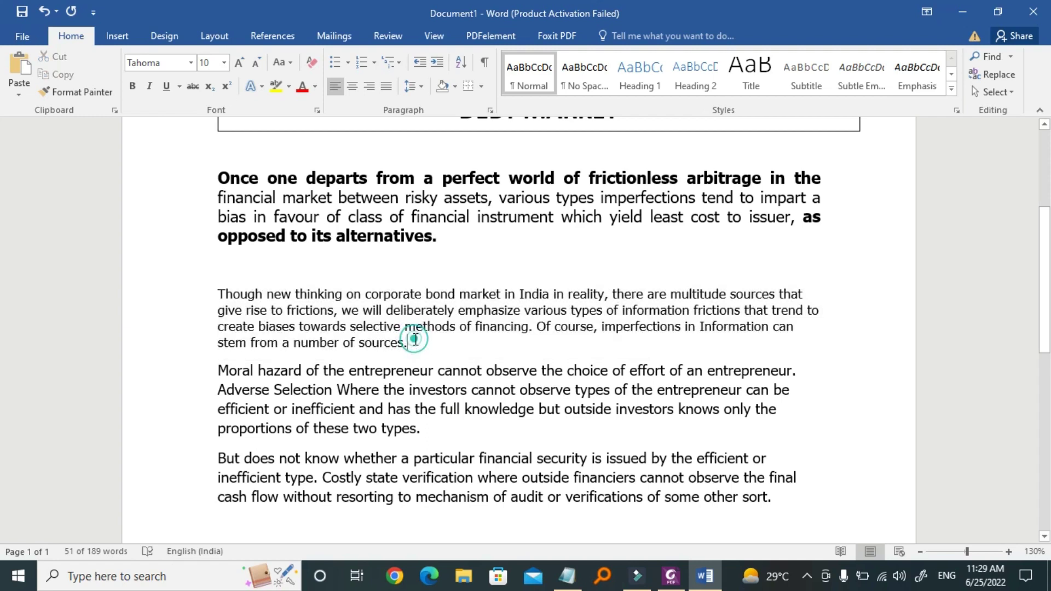
key("Return")
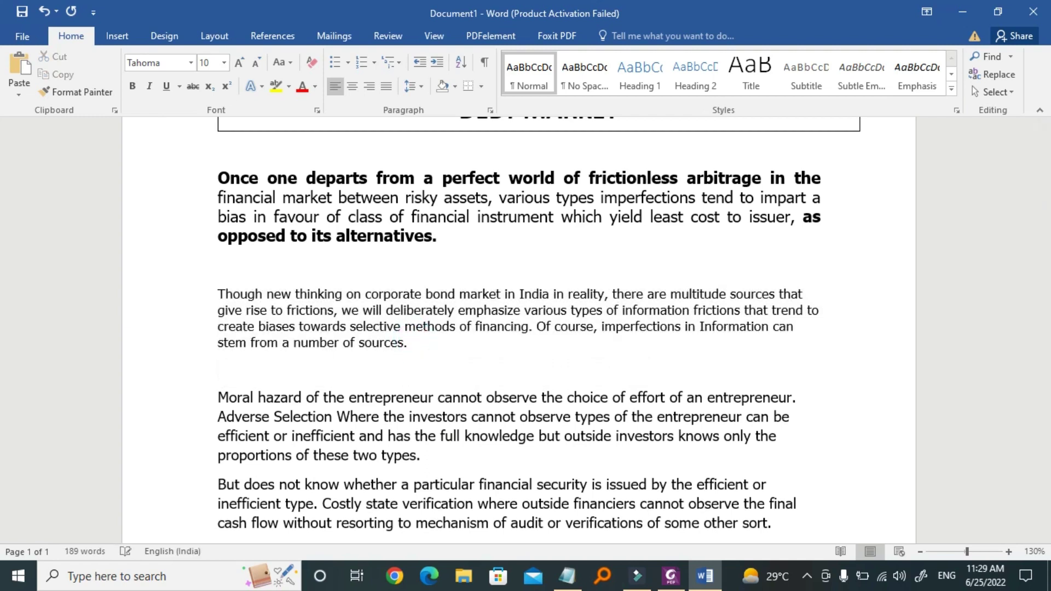
left_click_drag(215, 290, 417, 347)
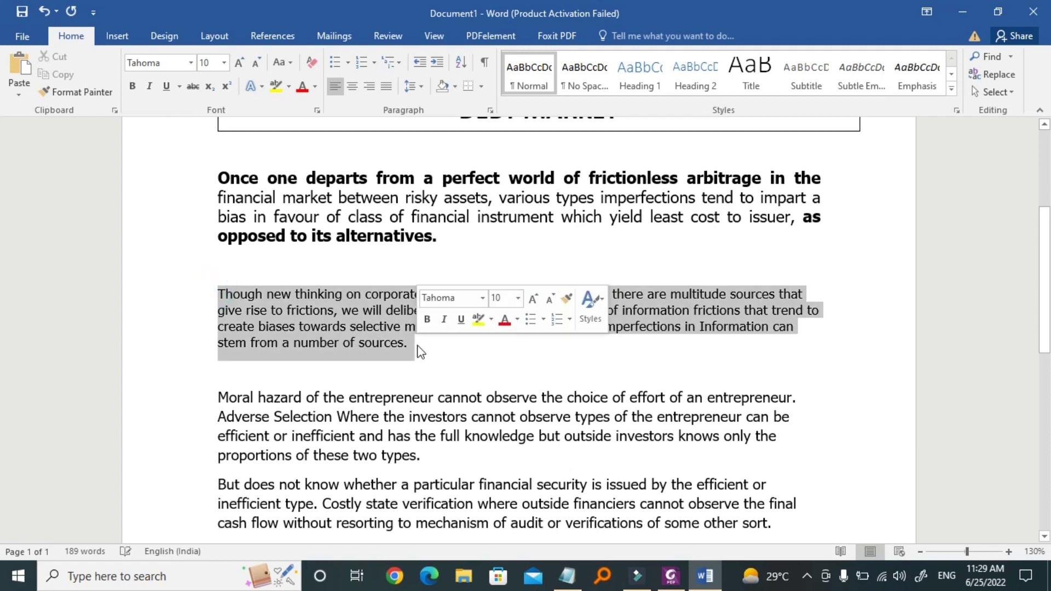
left_click(661, 581)
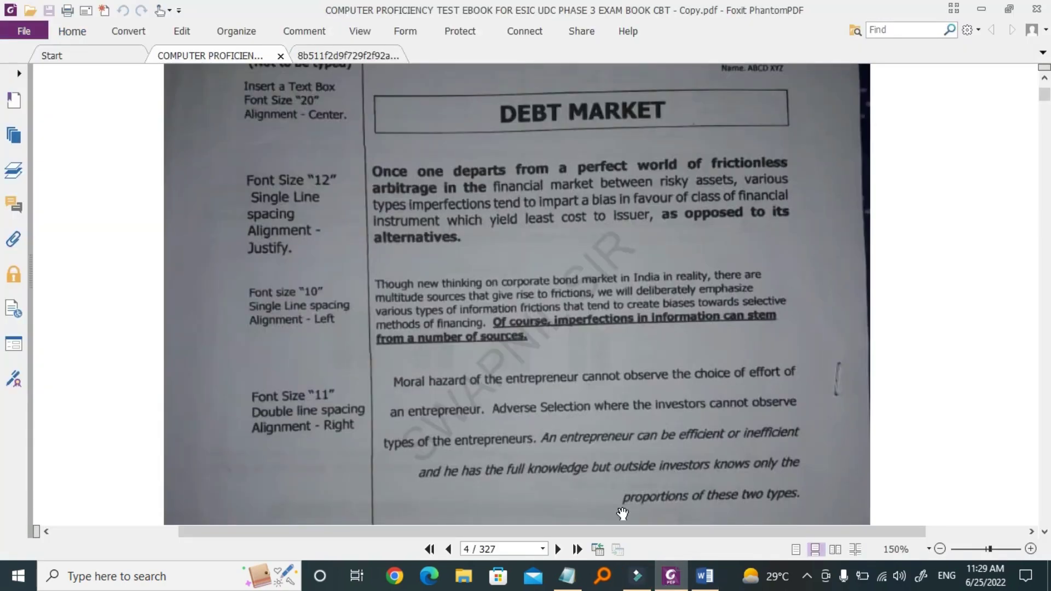
left_click(704, 575)
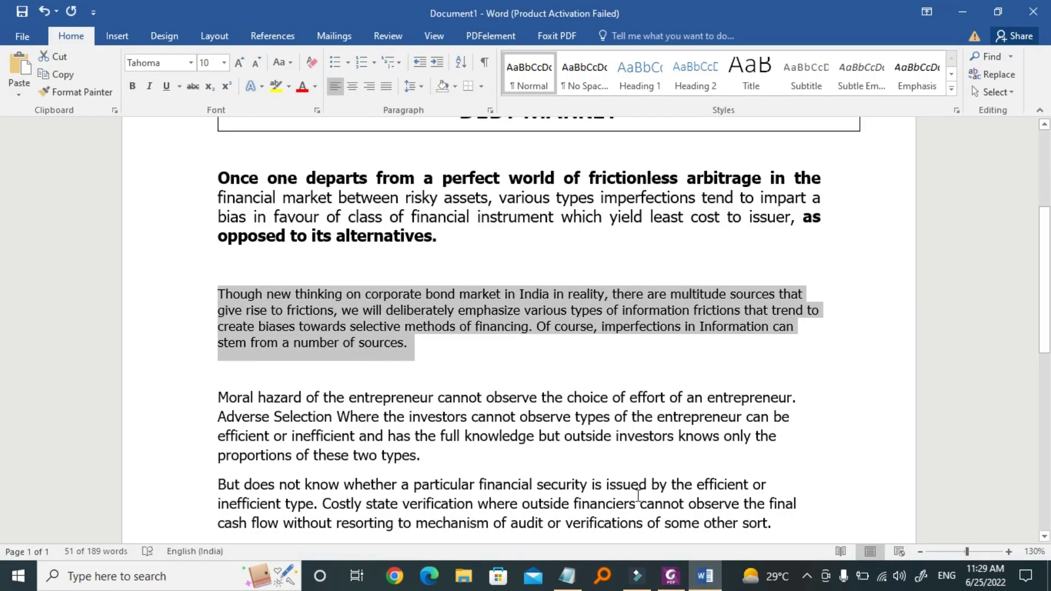
left_click(704, 576)
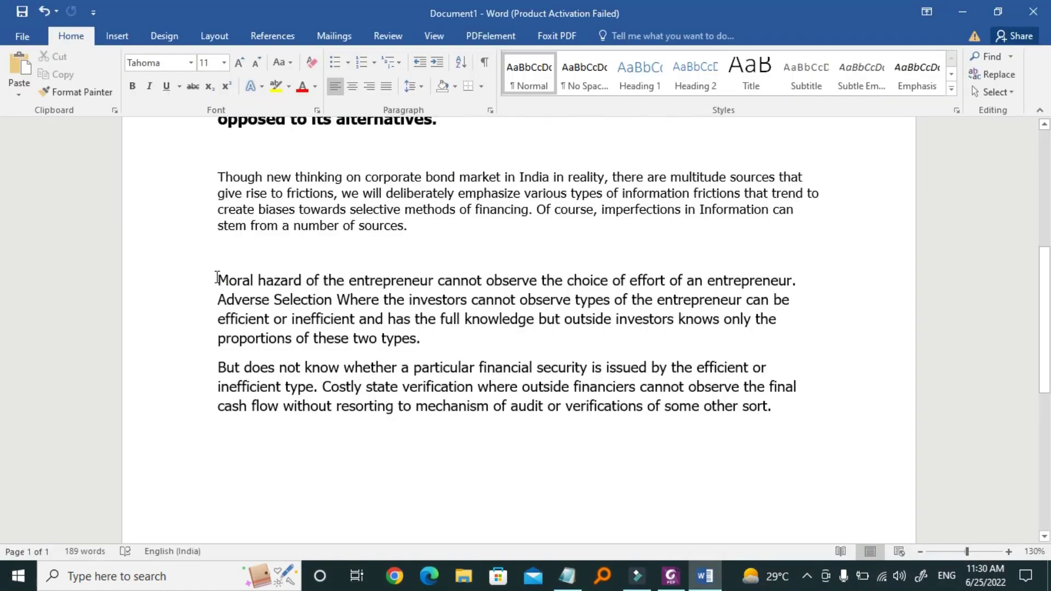
Step: Right-align the 'Moral hazard' paragraph with 2.0 line spacing
left_click_drag(217, 278, 444, 334)
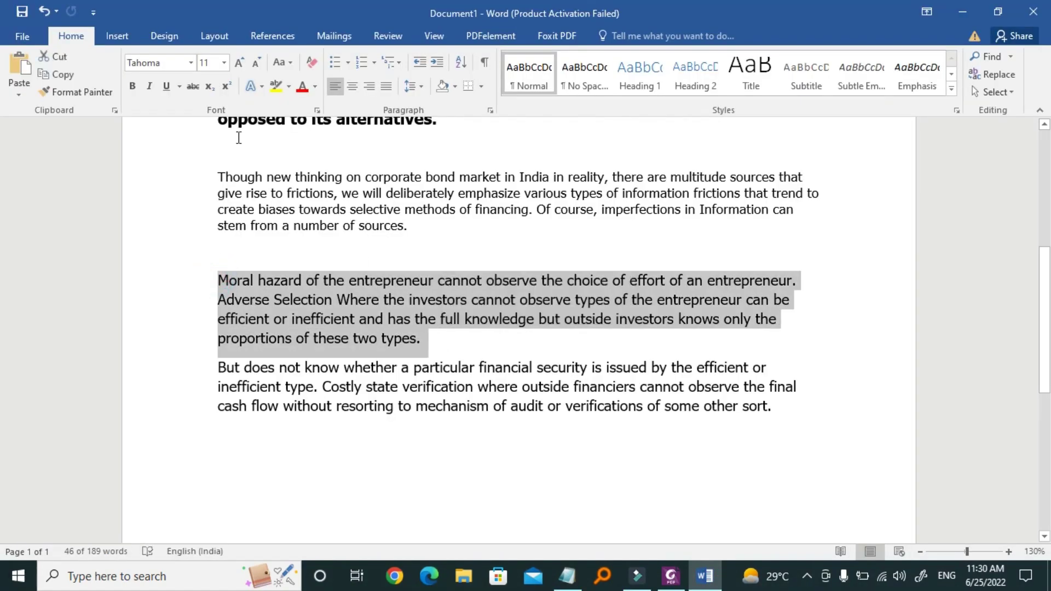
type("1")
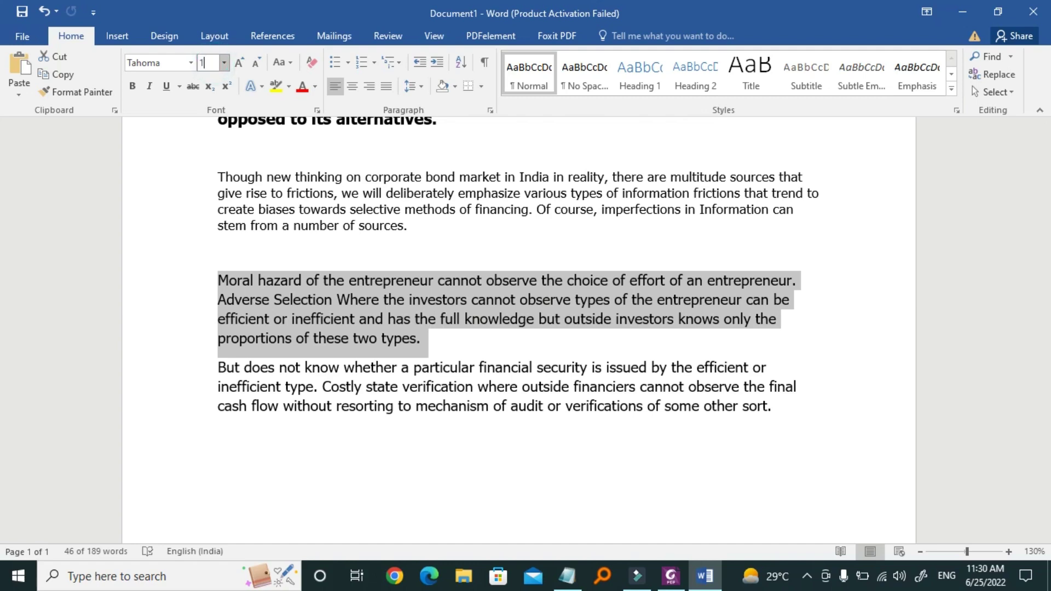
key("Return")
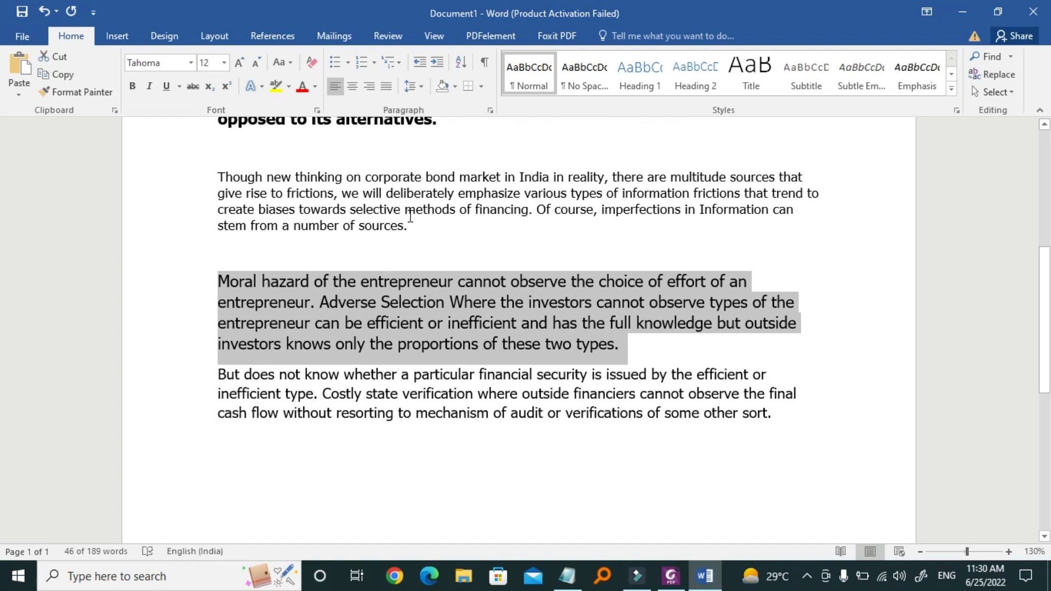
left_click(370, 87)
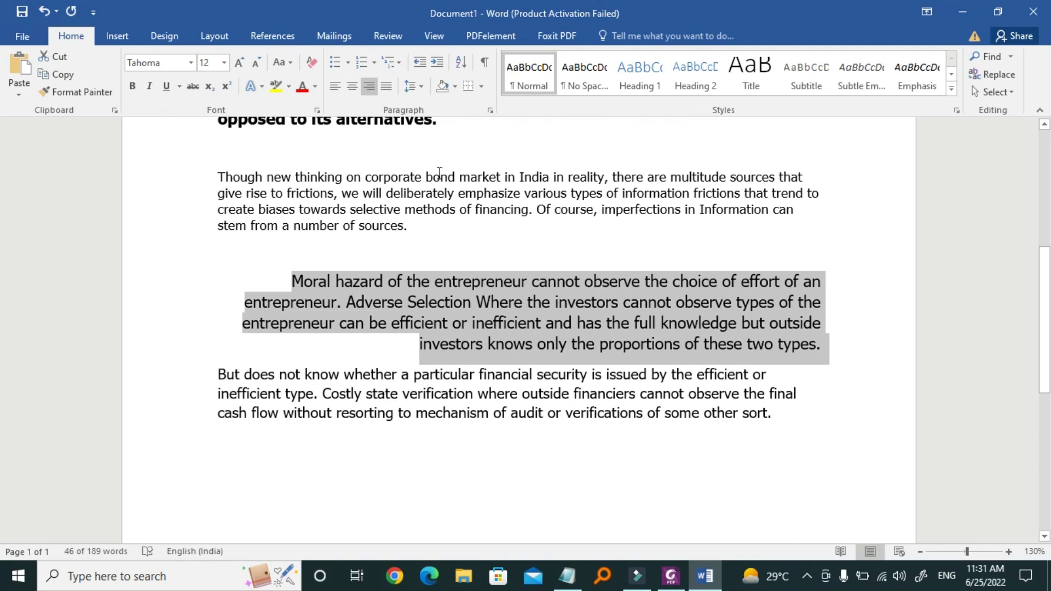
left_click(421, 86)
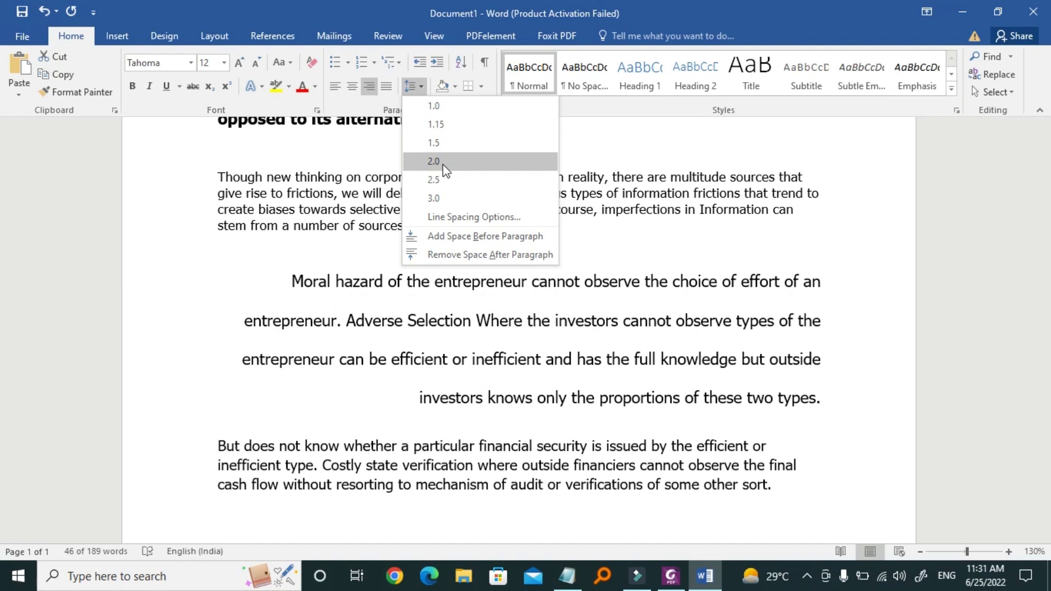
left_click(444, 164)
left_click(521, 398)
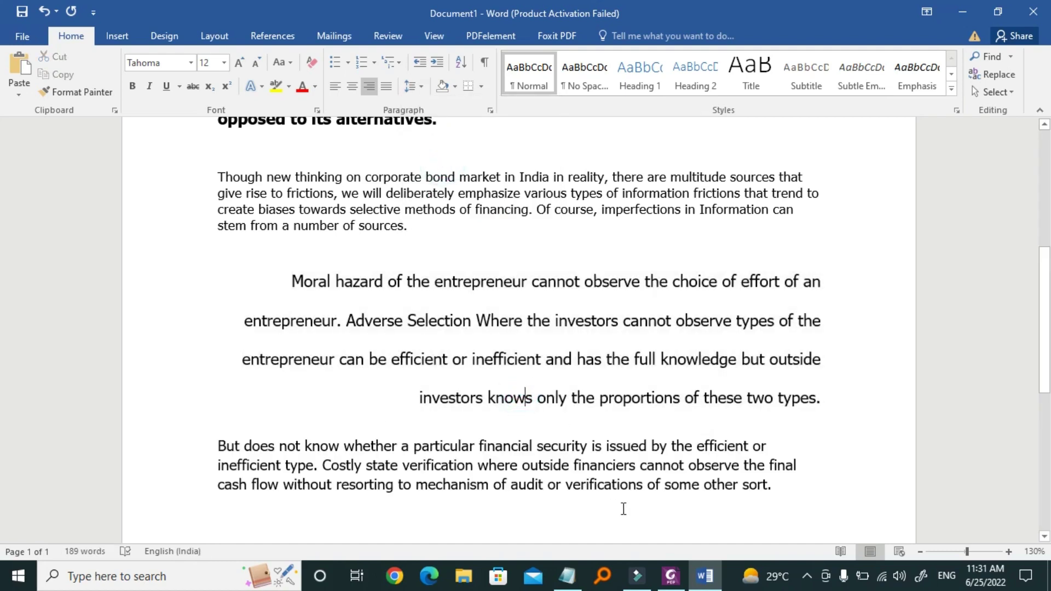
Step: After checking the exam PDF, set the 'Moral hazard' paragraph to 11-point font
left_click(671, 576)
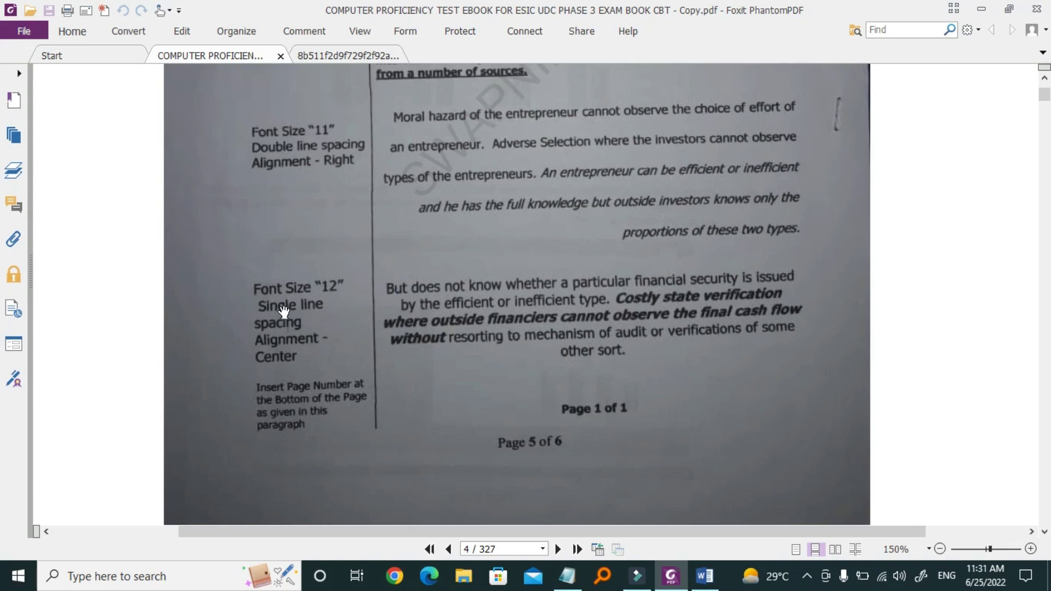
scroll(321, 264, "up", 3)
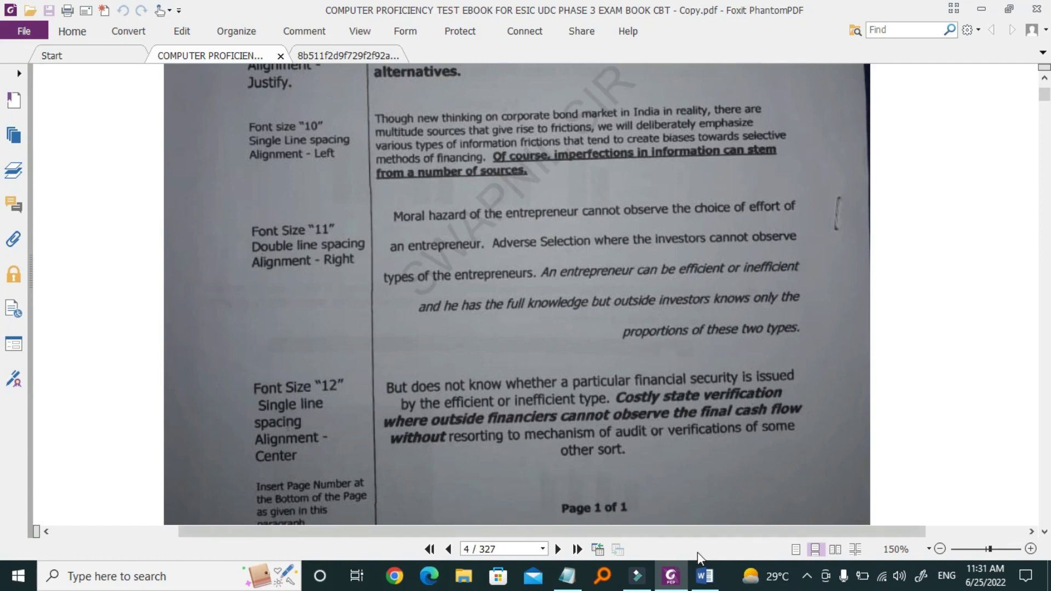
left_click(705, 575)
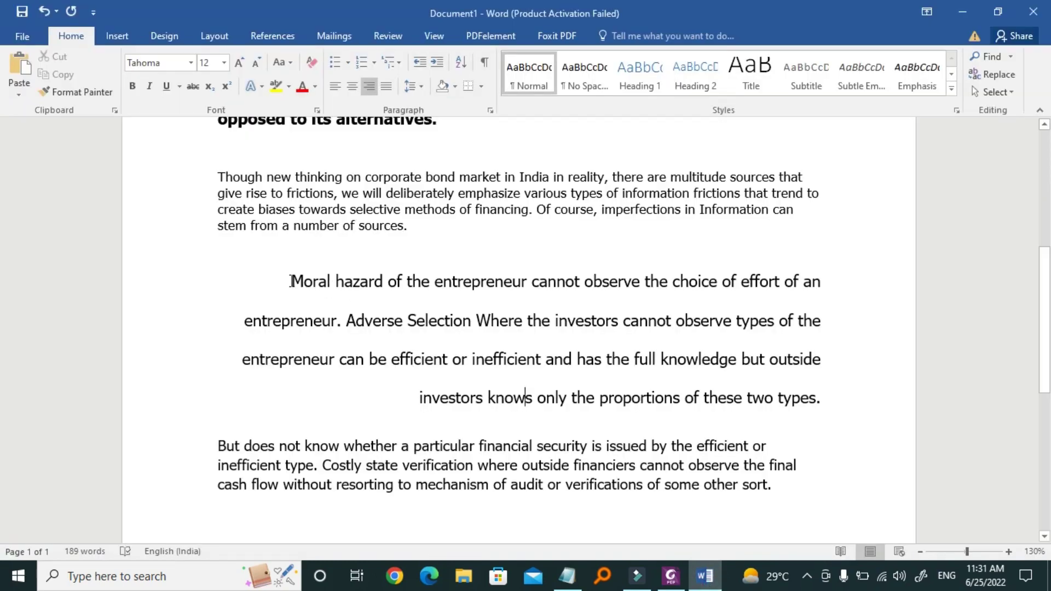
left_click_drag(291, 282, 868, 404)
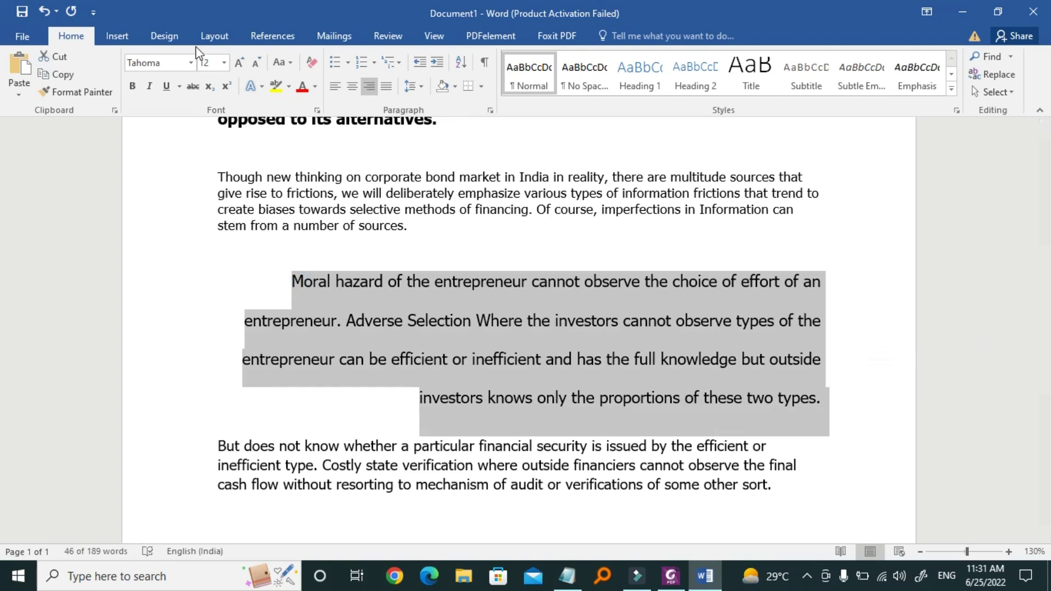
left_click(214, 62)
type("11")
key("Return")
left_click(268, 314)
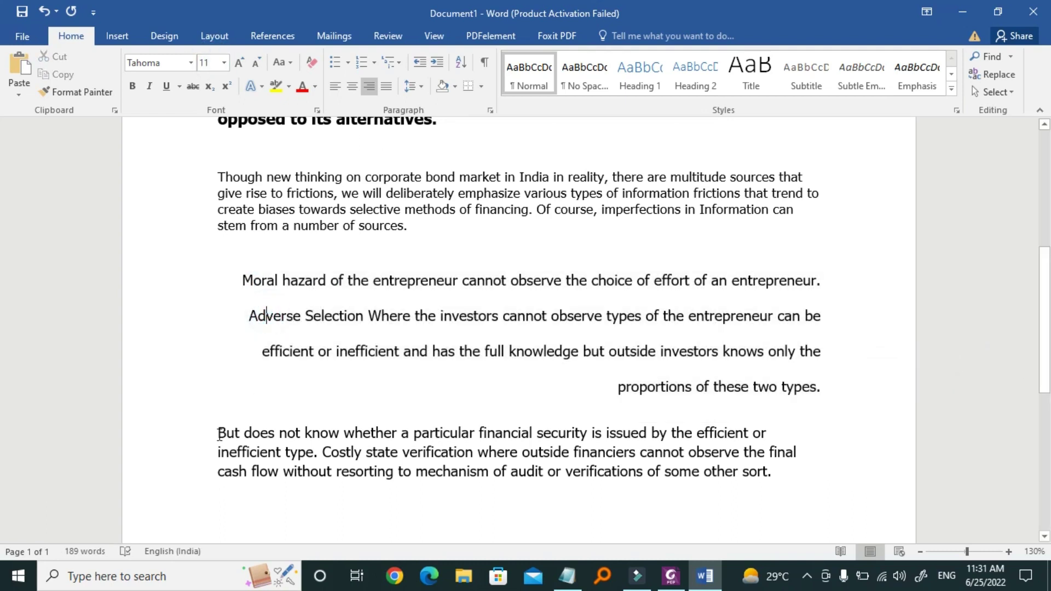
Step: Insert a blank line before the 'But does not know' paragraph
left_click(559, 415)
left_click(218, 433)
key("Return")
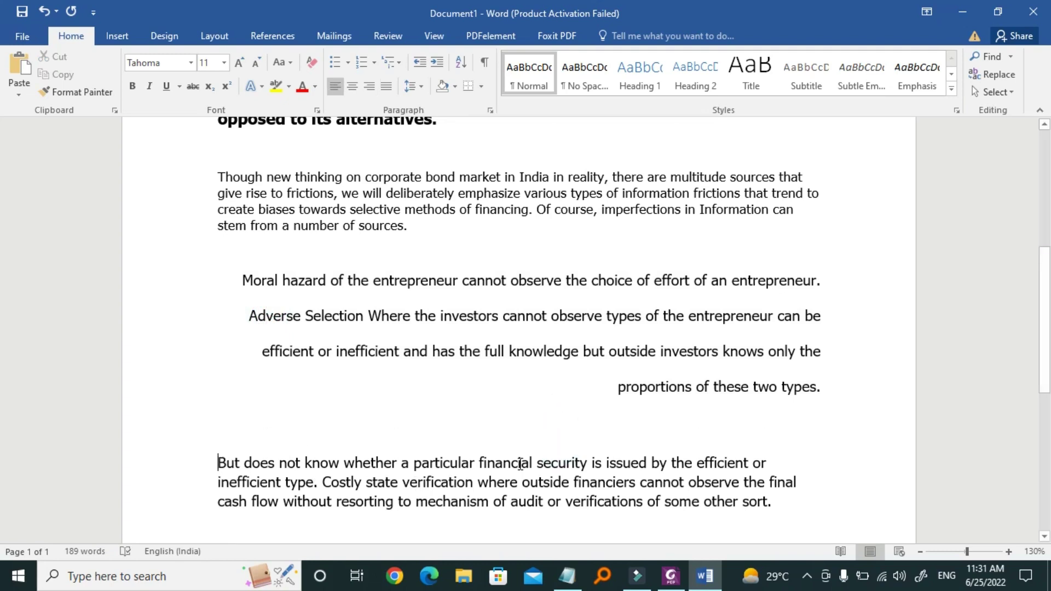
left_click(671, 576)
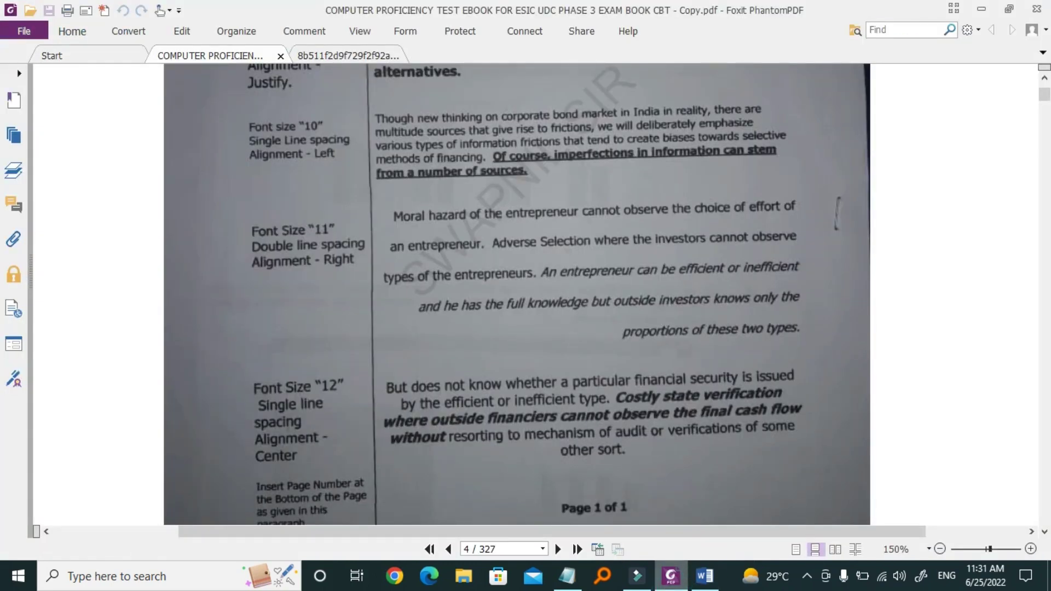
Step: Centre the 'But does not know' paragraph with 1.0 line spacing
left_click(705, 576)
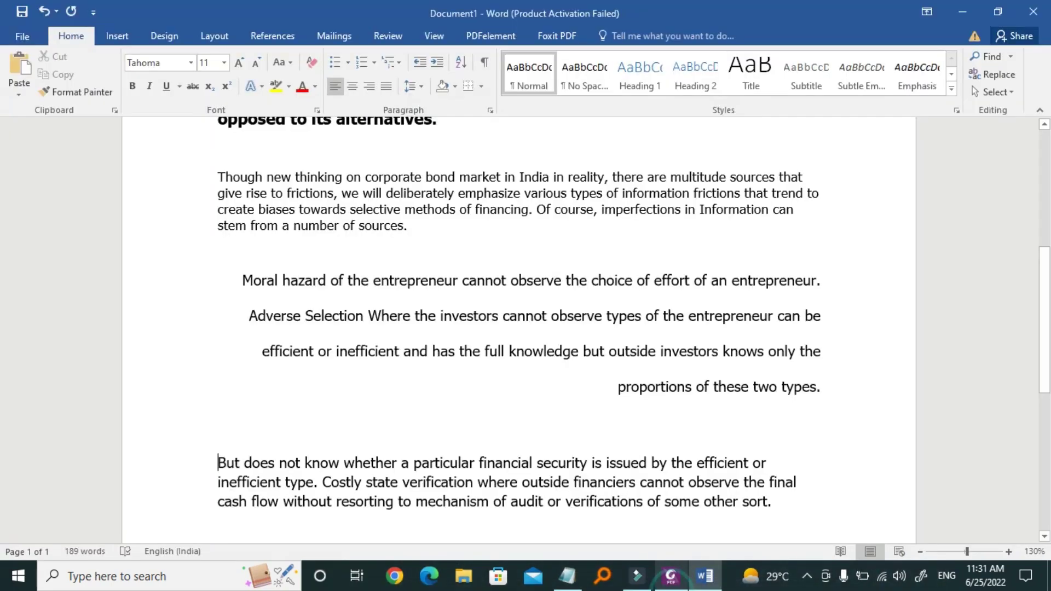
left_click_drag(216, 463, 777, 514)
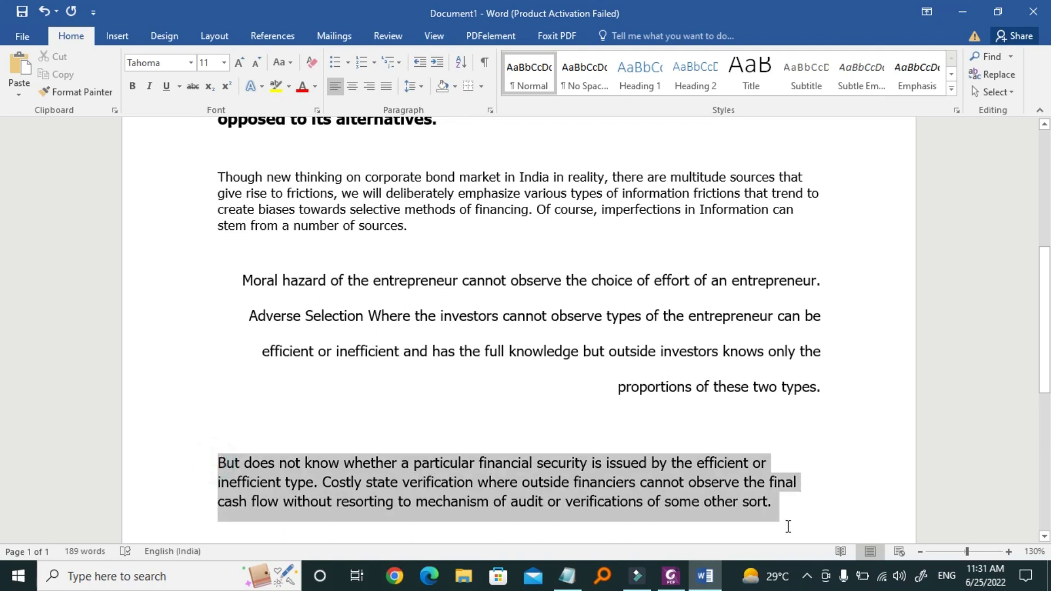
left_click(352, 86)
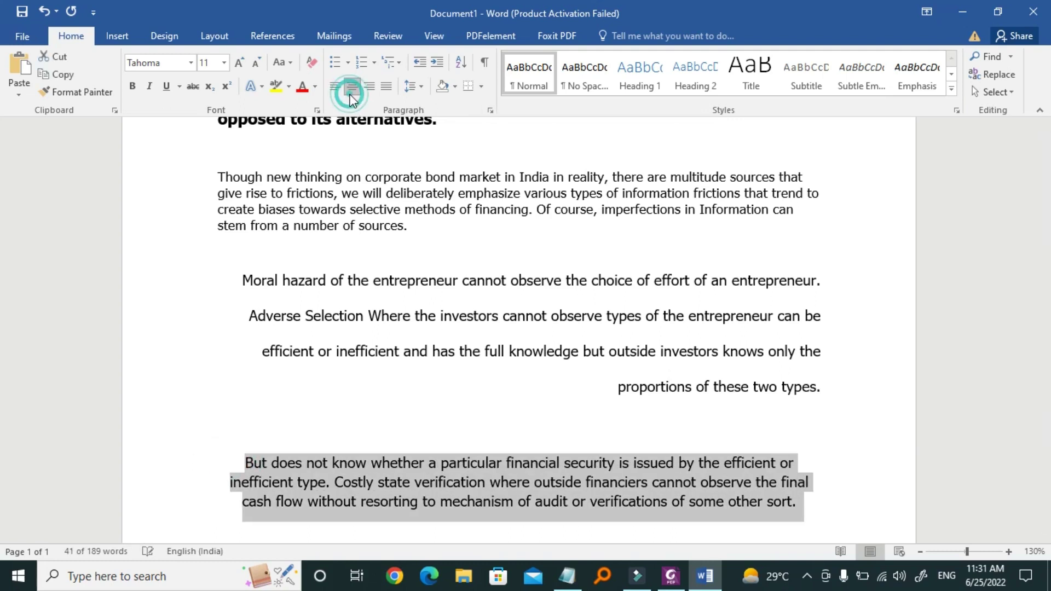
left_click(419, 88)
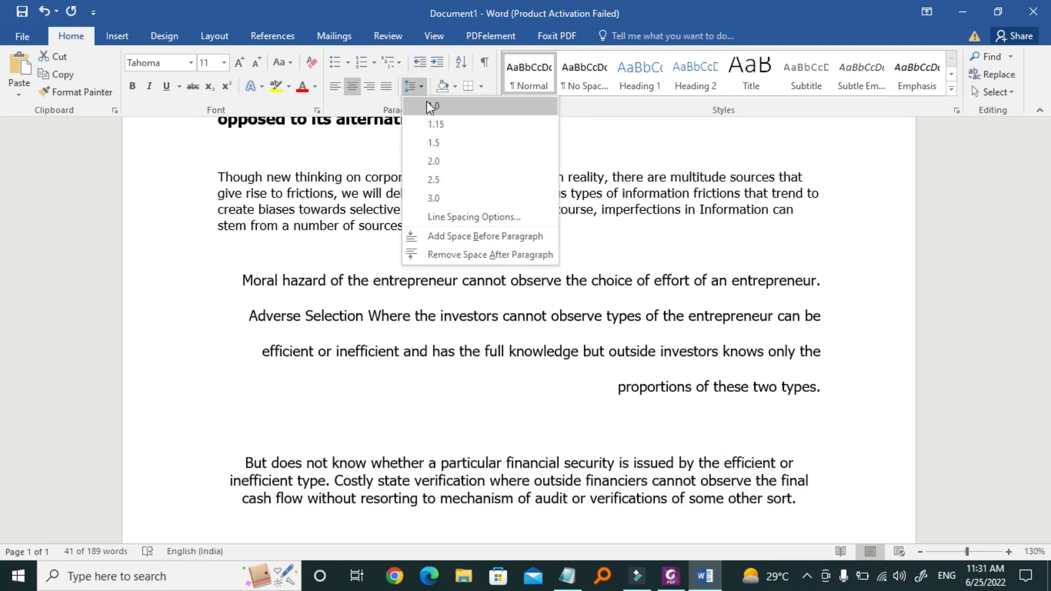
left_click(428, 105)
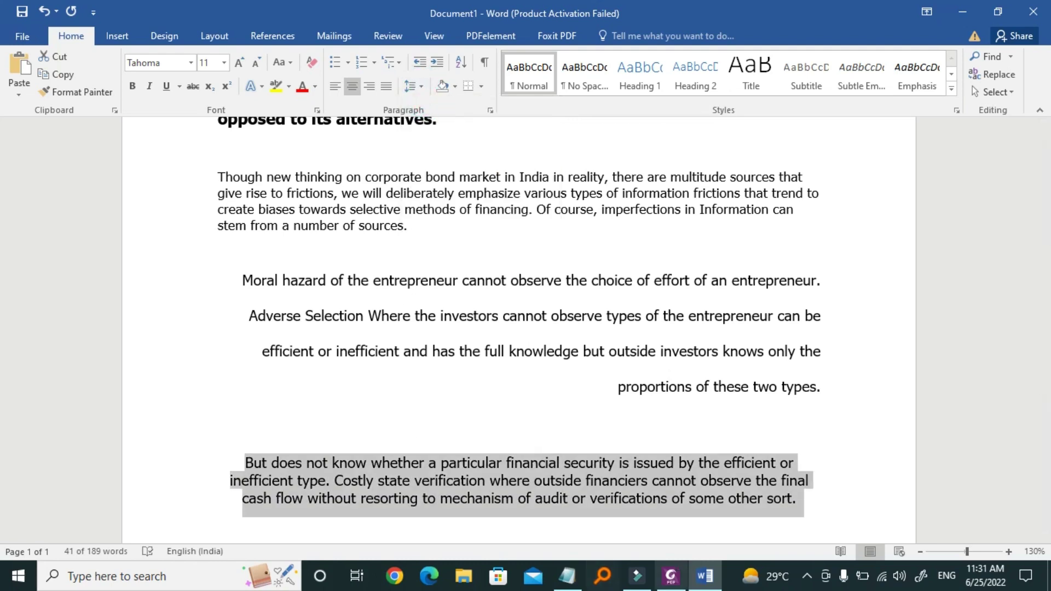
Step: Set the final paragraph's font size to 12
left_click(671, 576)
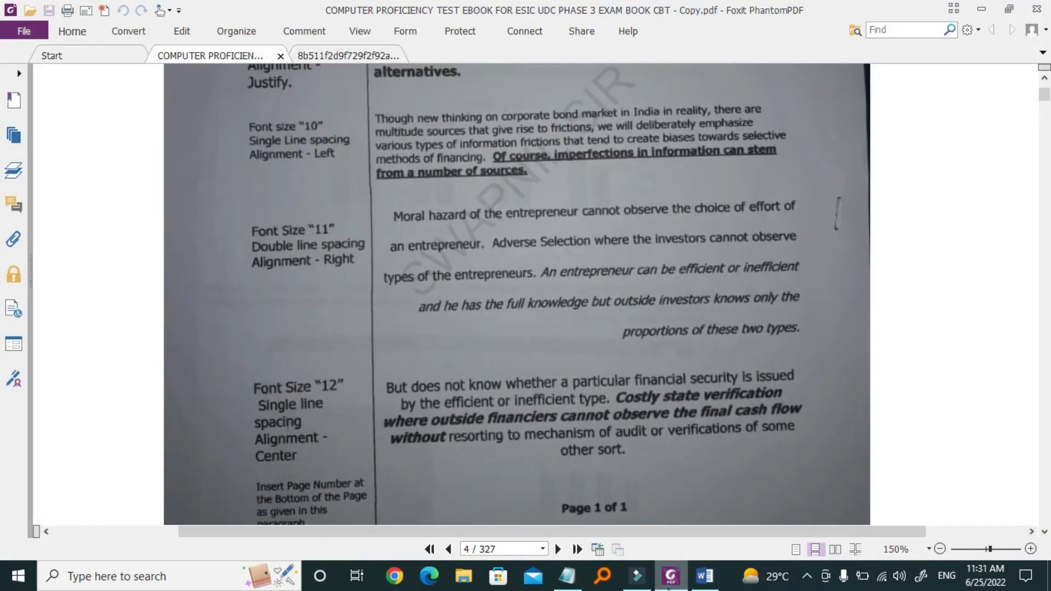
left_click(670, 576)
left_click(208, 62)
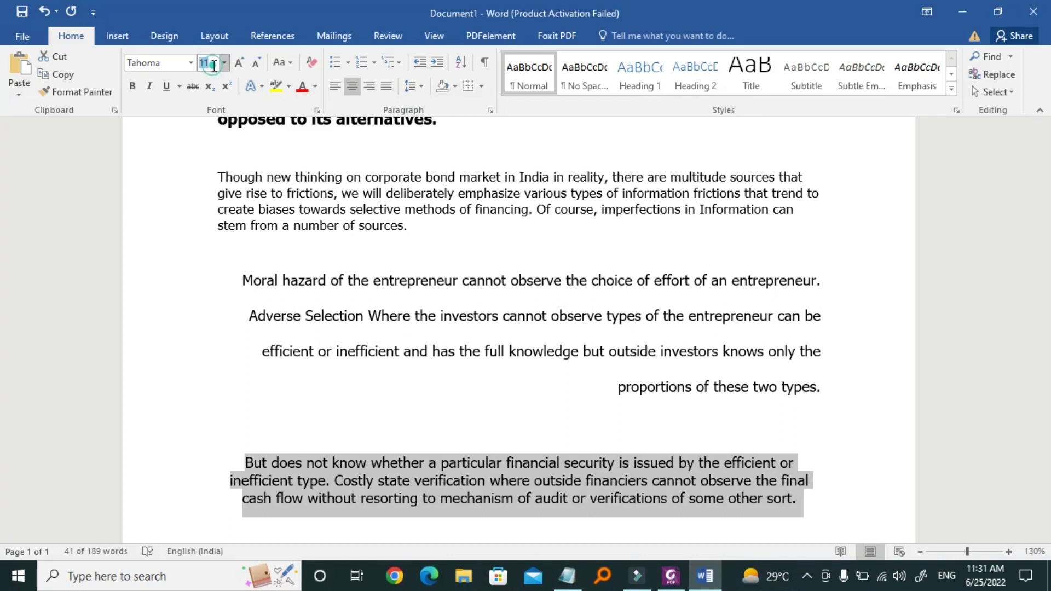
type("12")
key("Return")
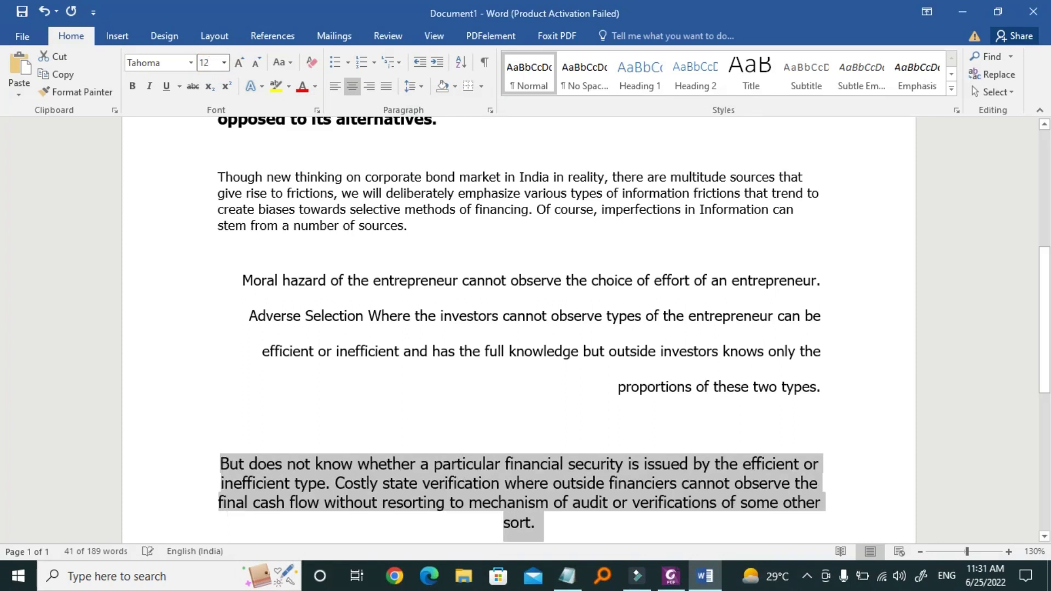
left_click(671, 576)
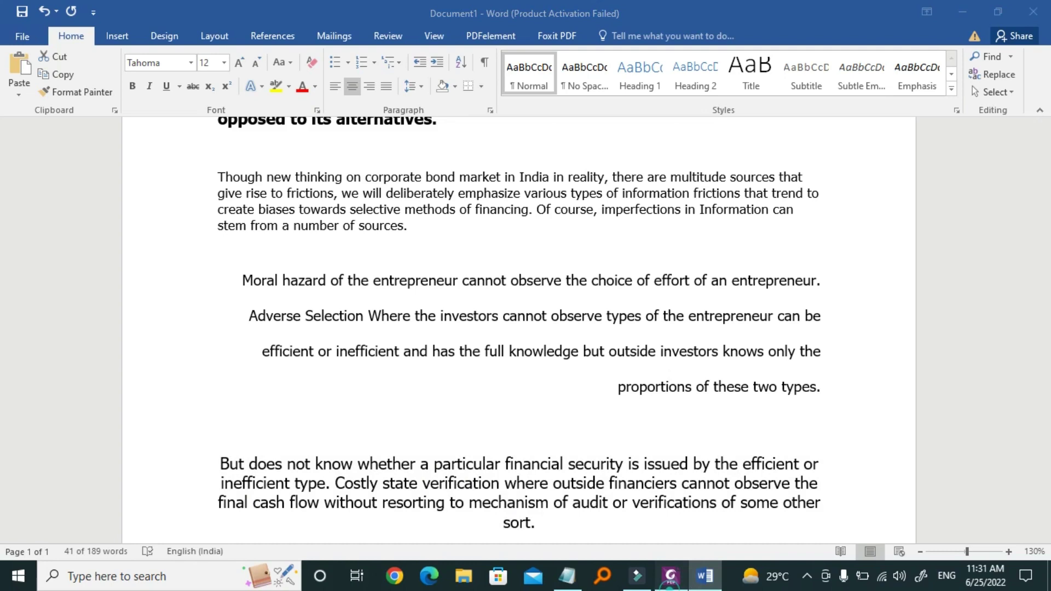
Step: Make the 'Of course, imperfections…' sentence bold and underlined
scroll(545, 427, "down", 1)
scroll(545, 427, "up", 2)
scroll(522, 311, "up", 2)
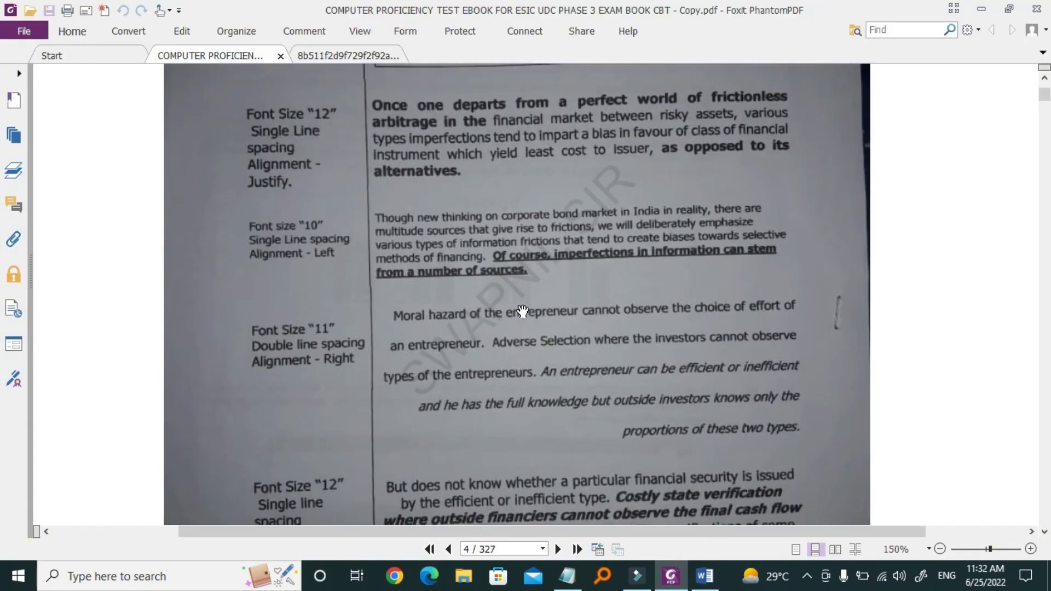
scroll(524, 306, "up", 2)
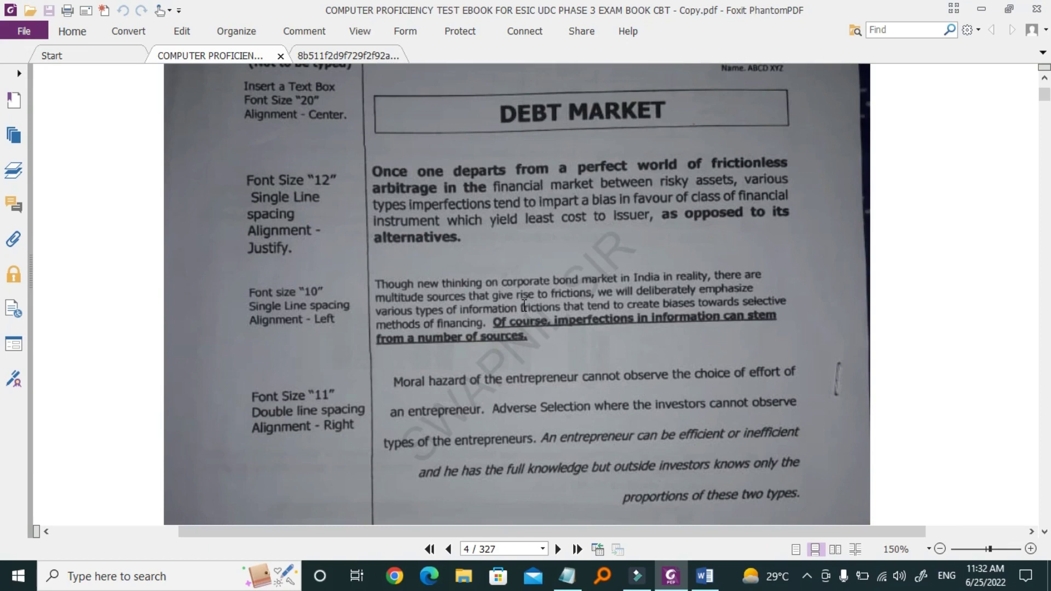
scroll(551, 372, "down", 2)
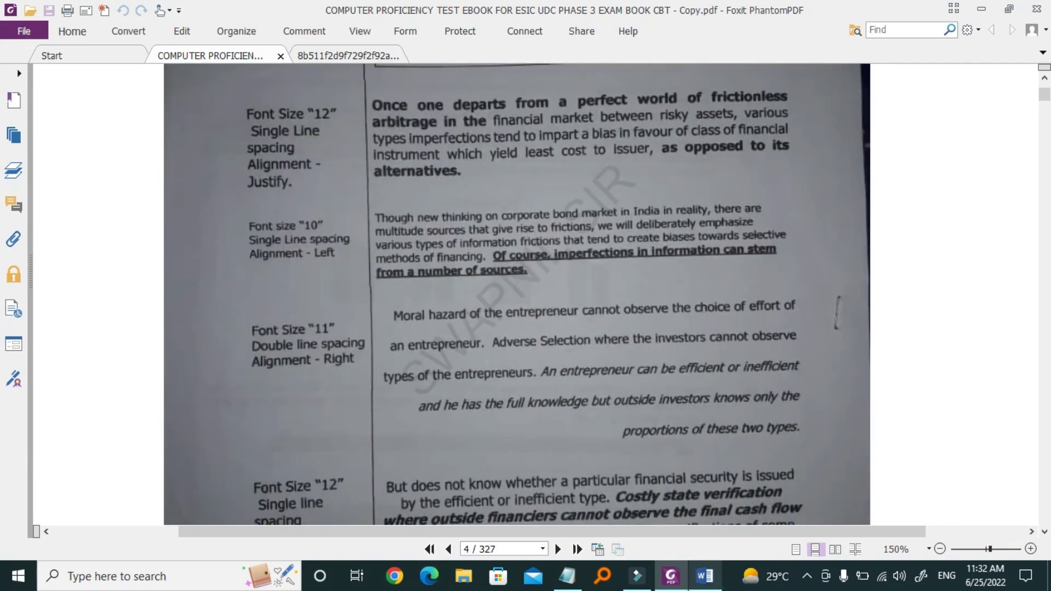
left_click(704, 577)
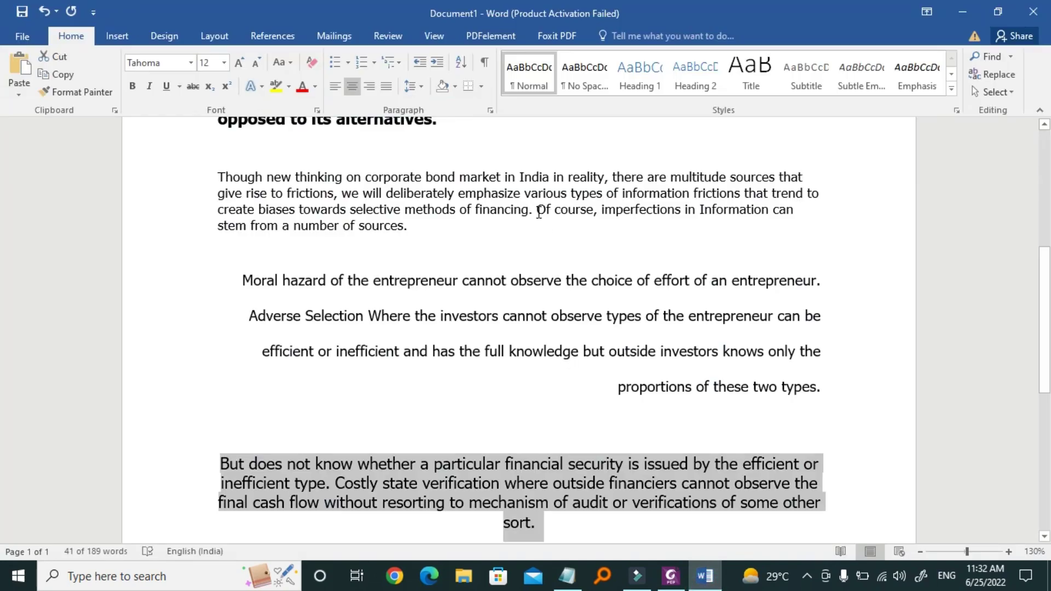
left_click_drag(539, 211, 416, 230)
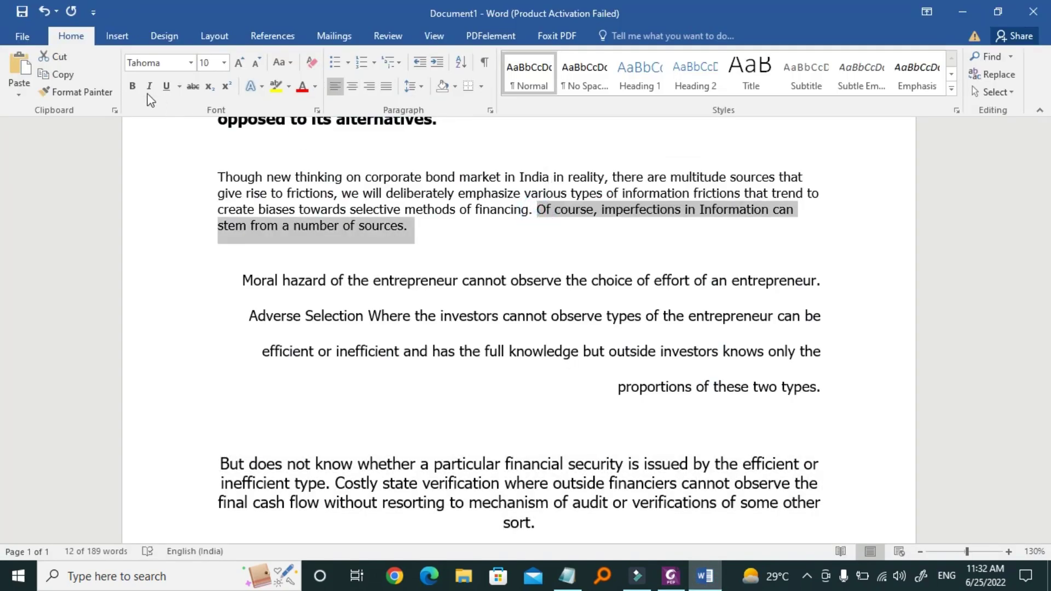
left_click(132, 86)
left_click(163, 87)
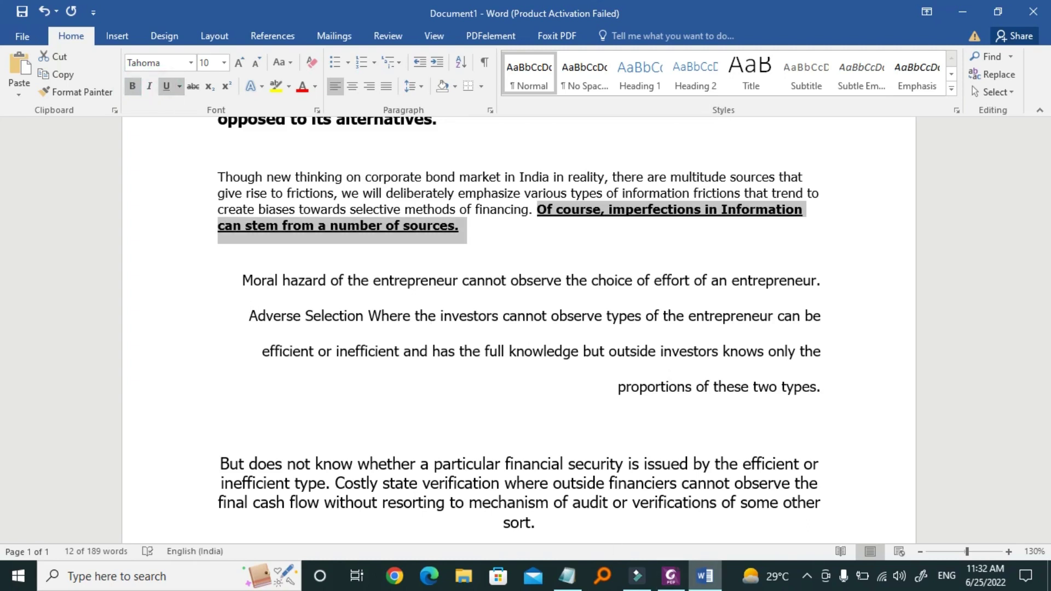
Step: Make the 'Costly state verification…without' phrase bold italic
left_click(671, 576)
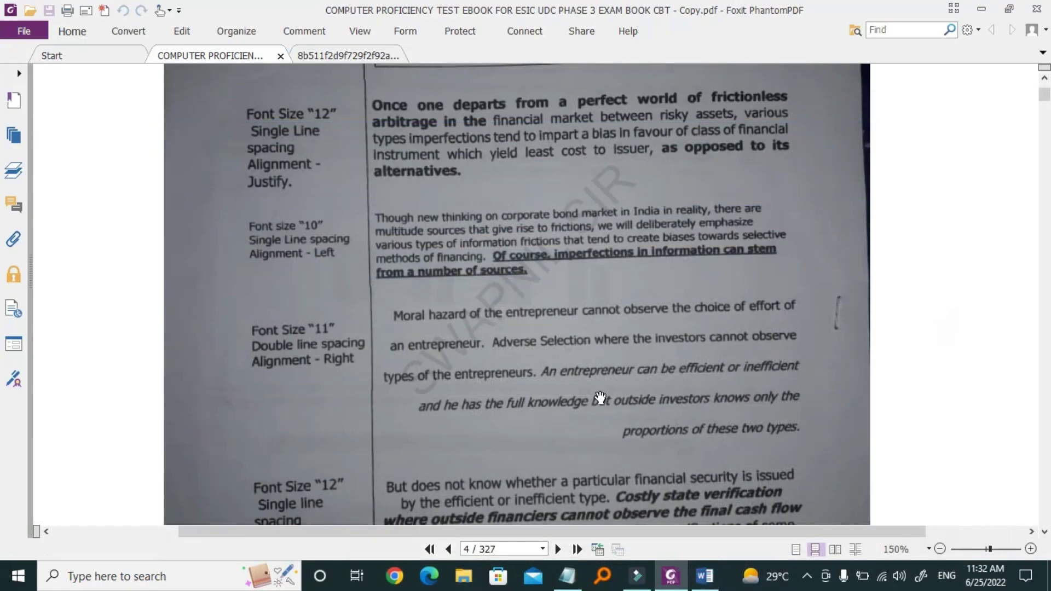
scroll(601, 398, "down", 5)
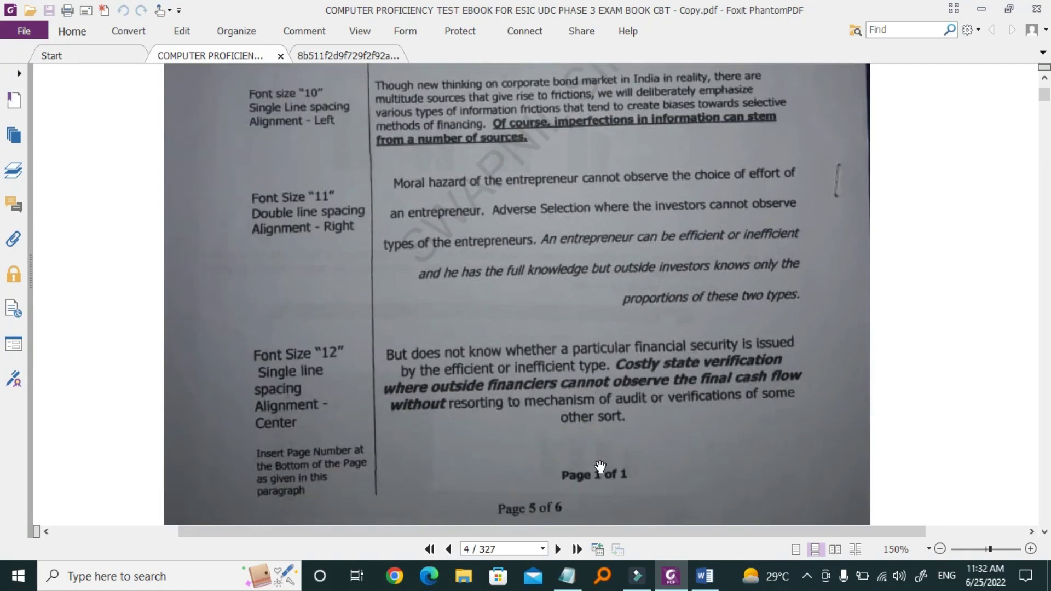
left_click(704, 575)
scroll(632, 362, "down", 3)
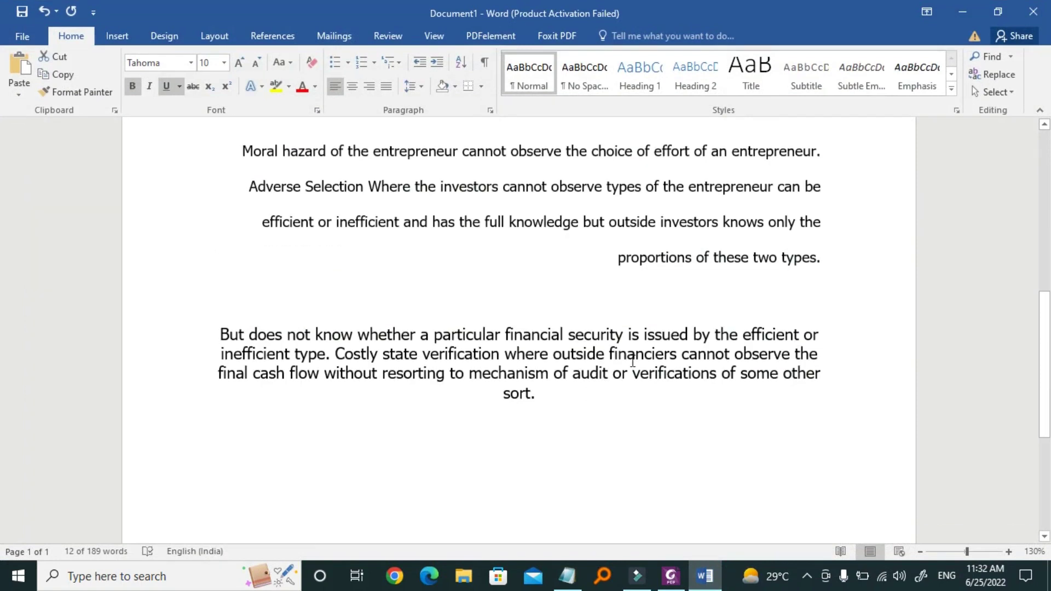
left_click_drag(335, 354, 365, 373)
left_click(131, 85)
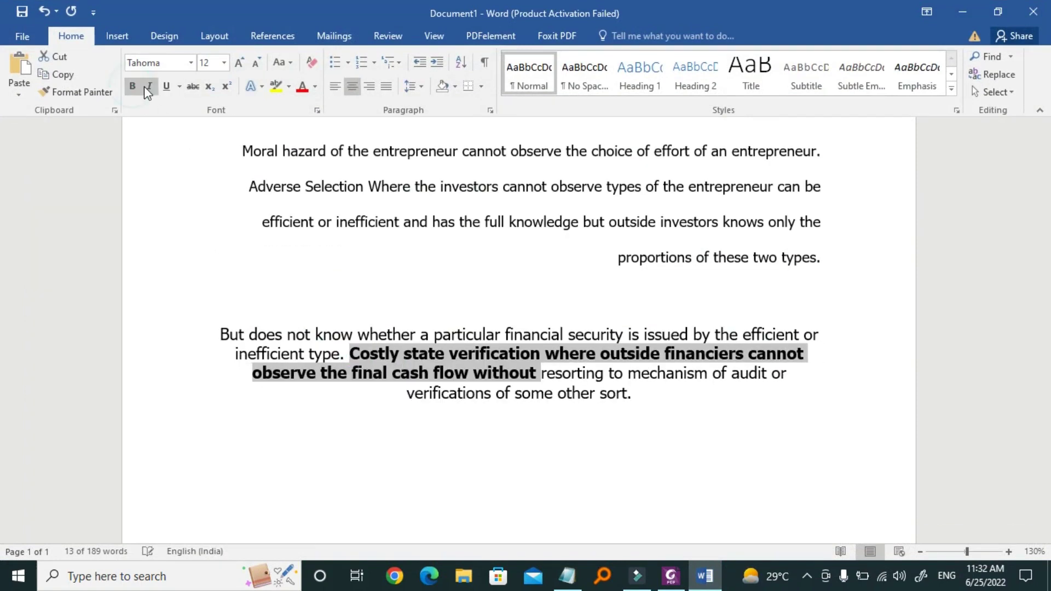
left_click(148, 87)
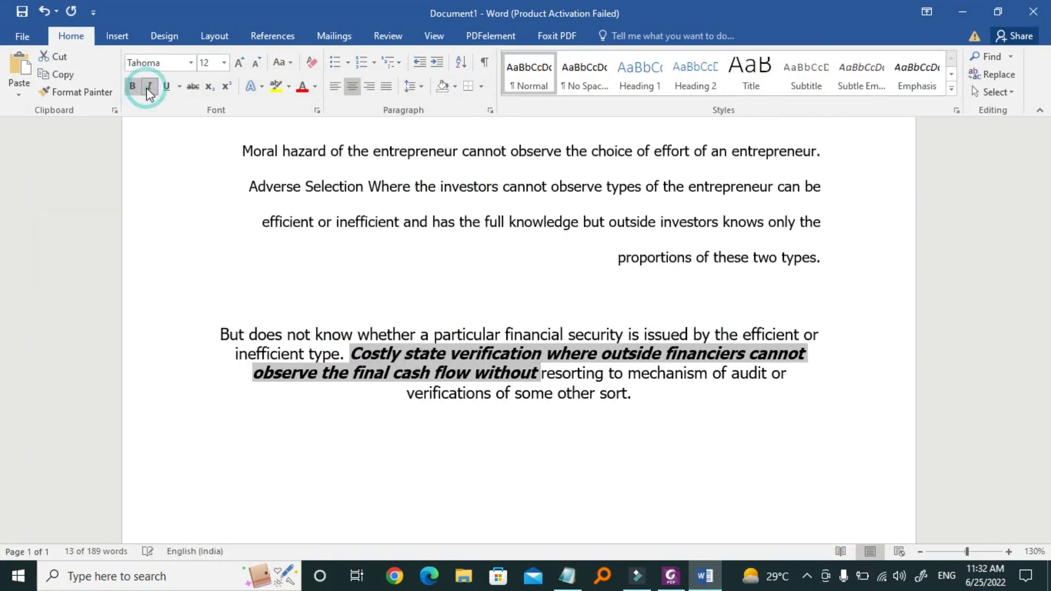
left_click(693, 585)
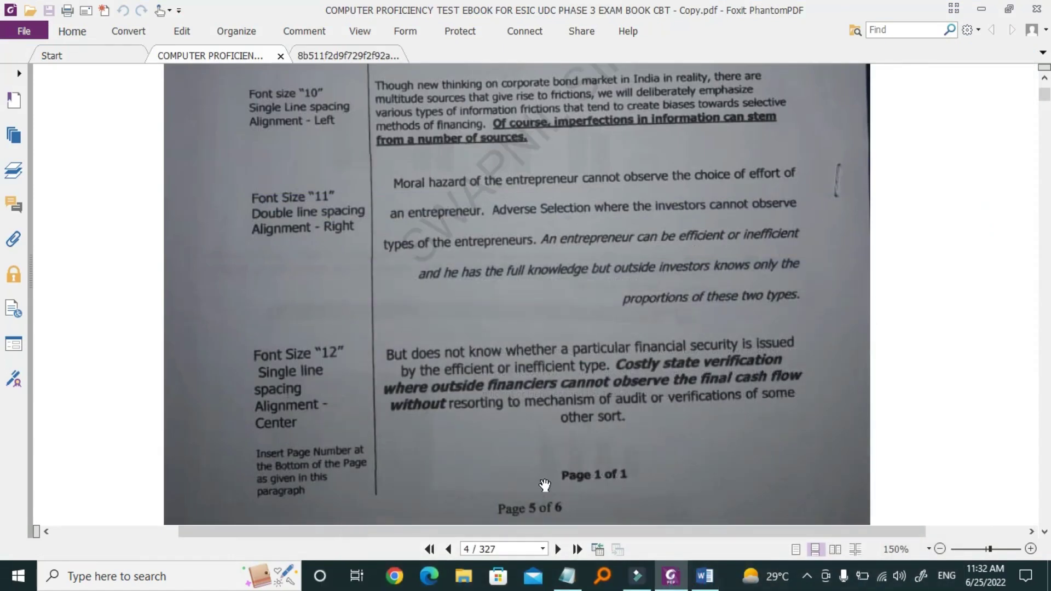
Step: Compare the reference PDF with the Word document and clear the text selection
scroll(626, 452, "down", 5)
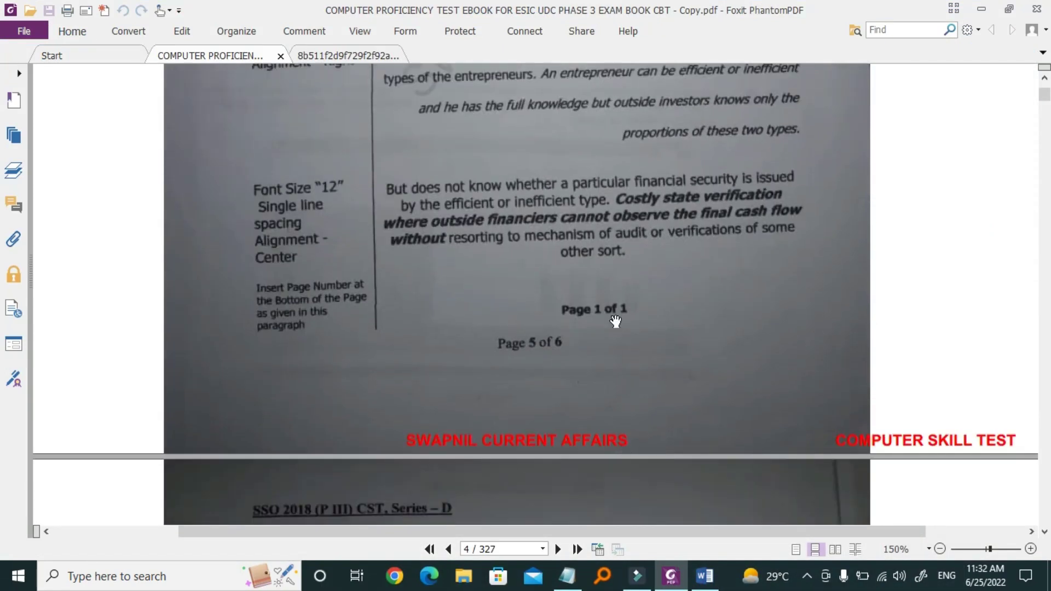
scroll(615, 321, "up", 4)
scroll(615, 321, "up", 3)
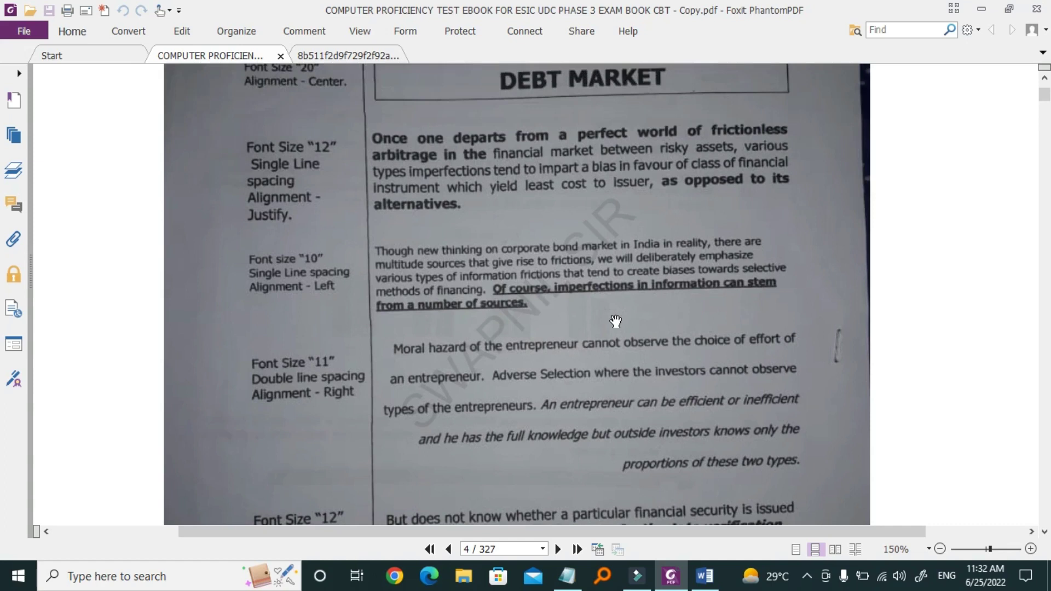
scroll(704, 215, "up", 2)
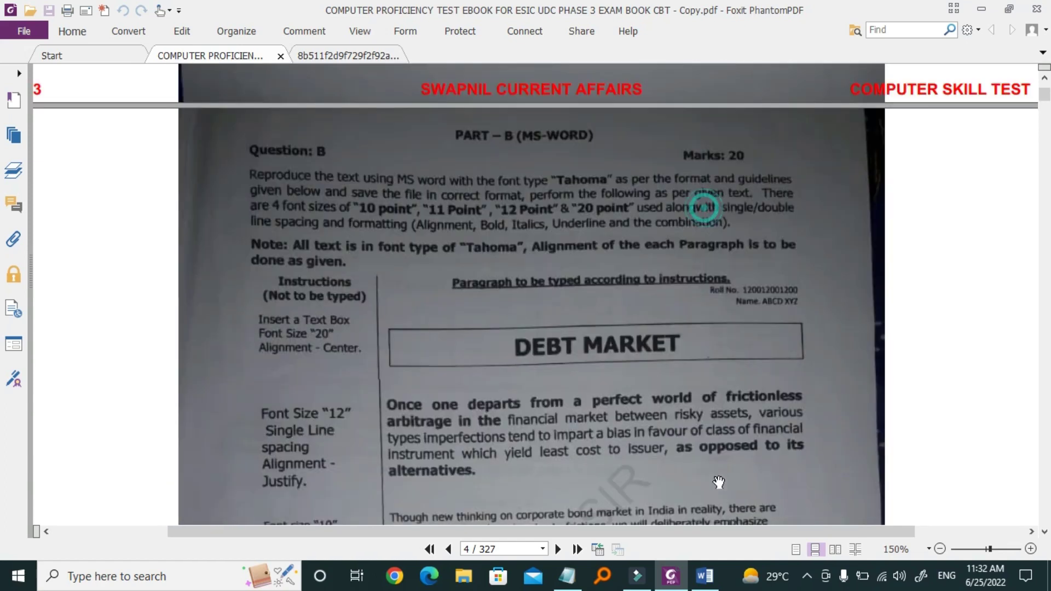
left_click(704, 576)
scroll(660, 494, "up", 4)
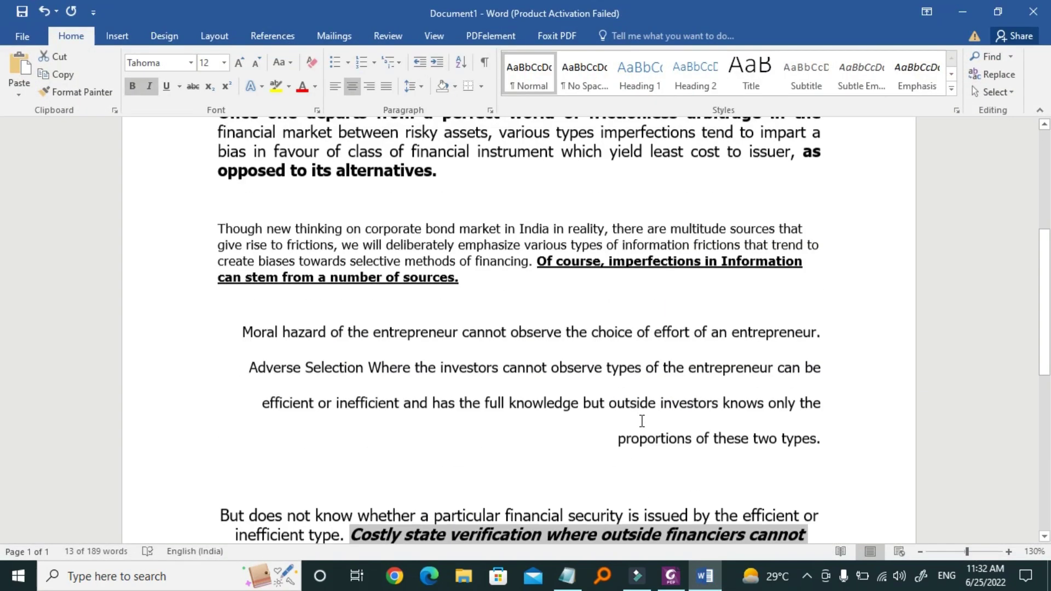
scroll(642, 422, "down", 3)
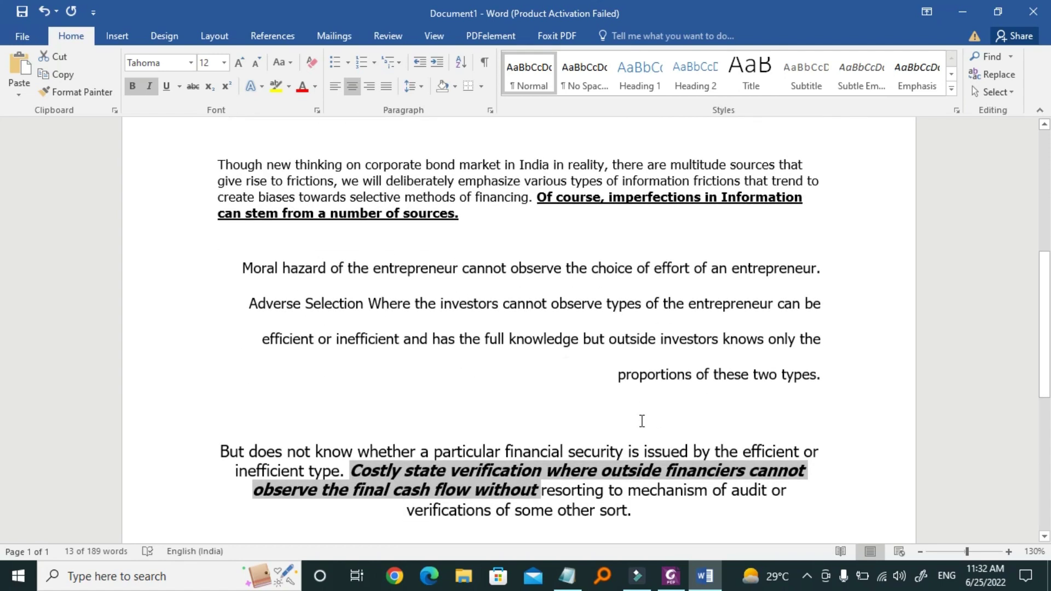
scroll(642, 421, "down", 1, "ctrl")
scroll(642, 422, "down", 1, "ctrl")
scroll(642, 422, "down", 2, "ctrl")
scroll(642, 421, "down", 1, "ctrl")
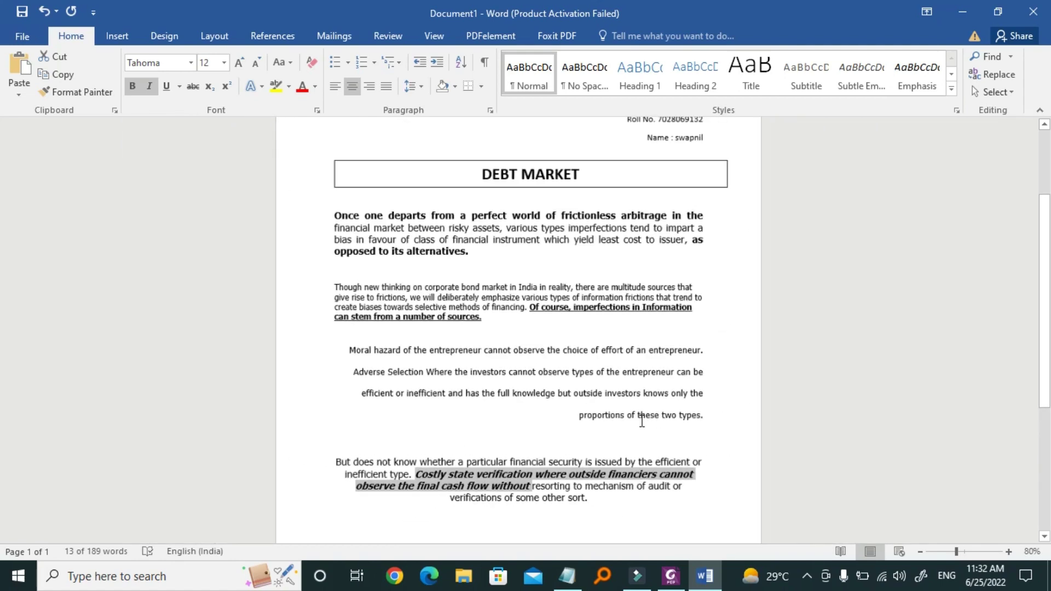
scroll(656, 416, "down", 1, "ctrl")
scroll(776, 393, "down", 1, "ctrl")
left_click(776, 393)
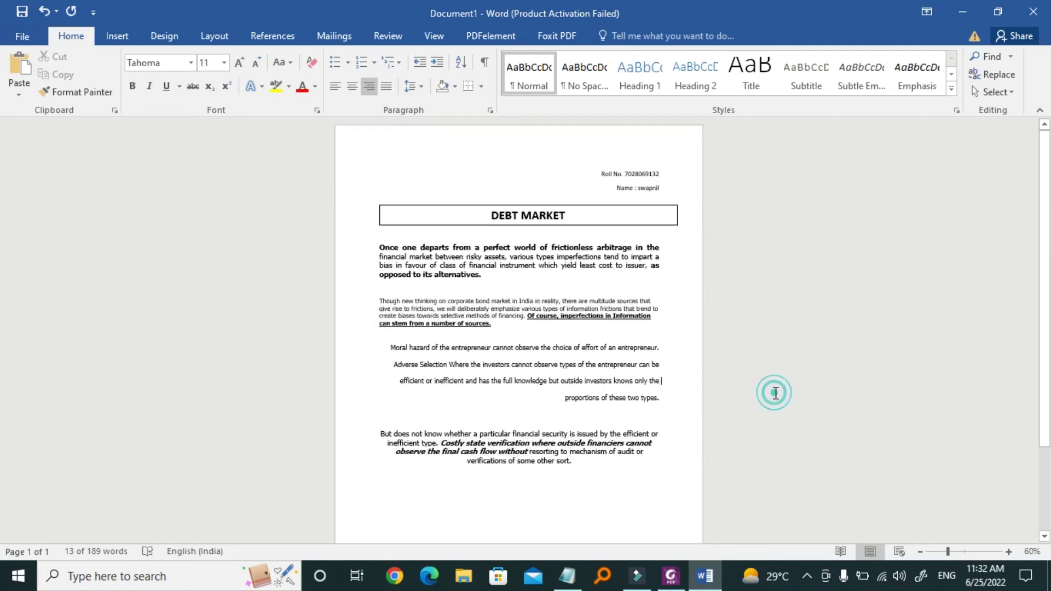
Step: Find the page-number instruction in the PDF, then bring up Word's Insert tools
scroll(580, 425, "up", 1, "ctrl")
scroll(580, 425, "up", 1, "ctrl")
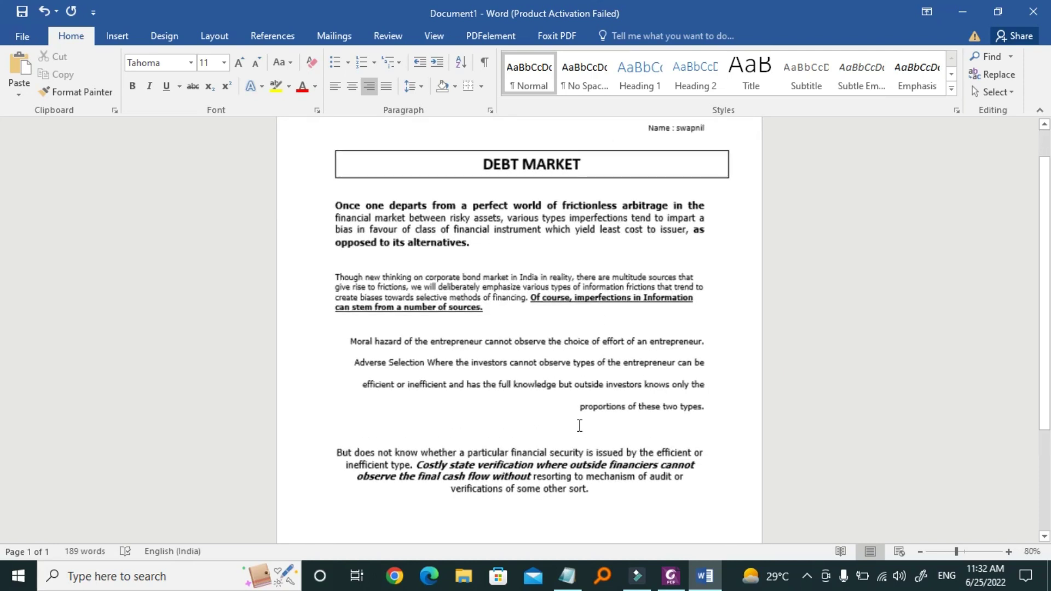
scroll(580, 425, "up", 1, "ctrl")
scroll(579, 425, "down", 3)
scroll(580, 425, "down", 1)
left_click(670, 577)
scroll(557, 465, "down", 3)
scroll(556, 468, "down", 10)
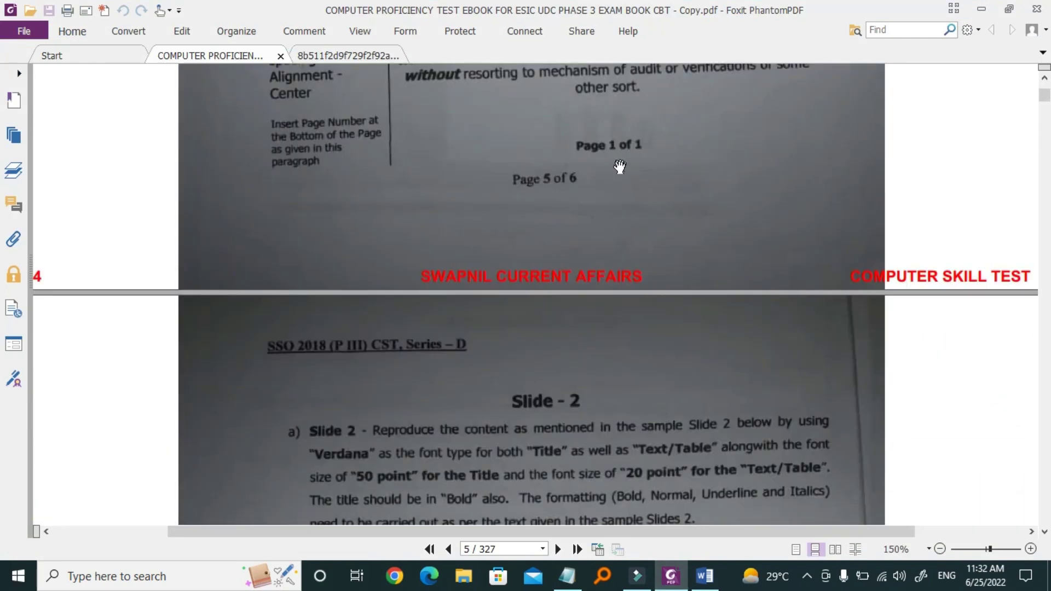
scroll(522, 215, "up", 1)
scroll(522, 216, "up", 1)
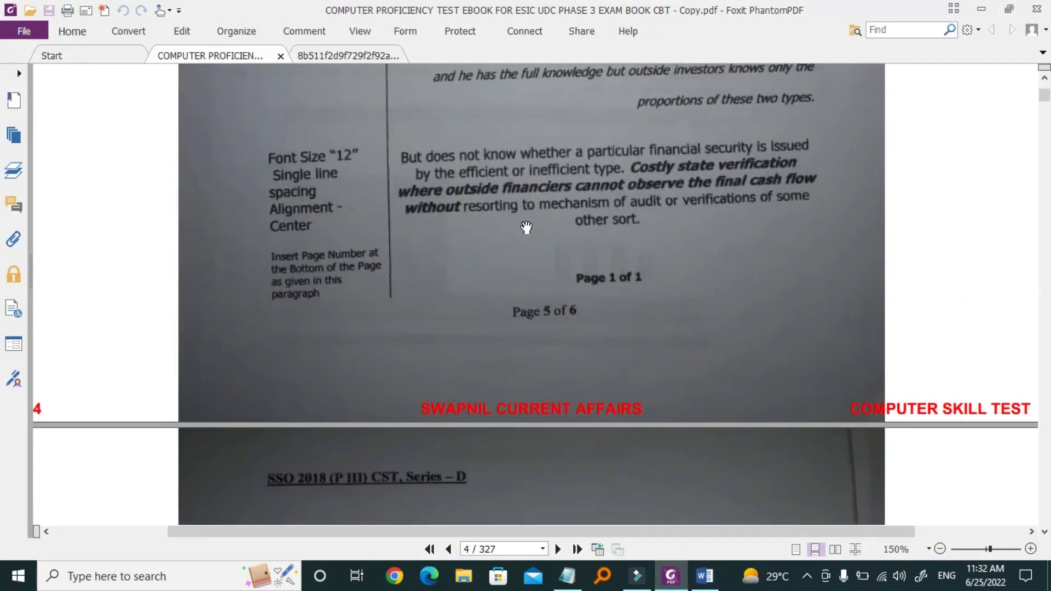
left_click(704, 575)
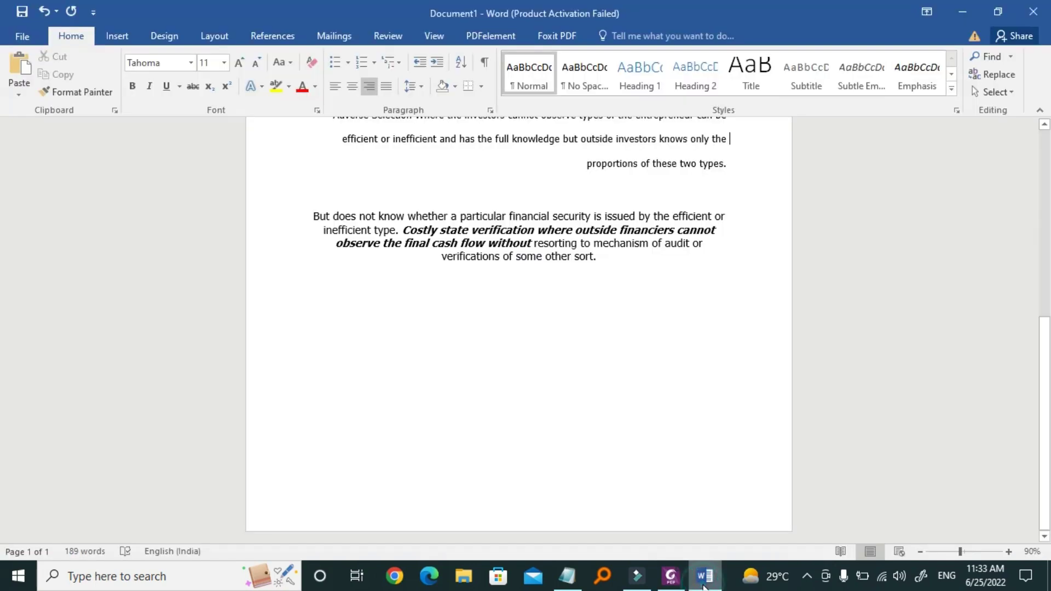
scroll(458, 386, "up", 2)
scroll(458, 385, "up", 1)
scroll(459, 386, "up", 1)
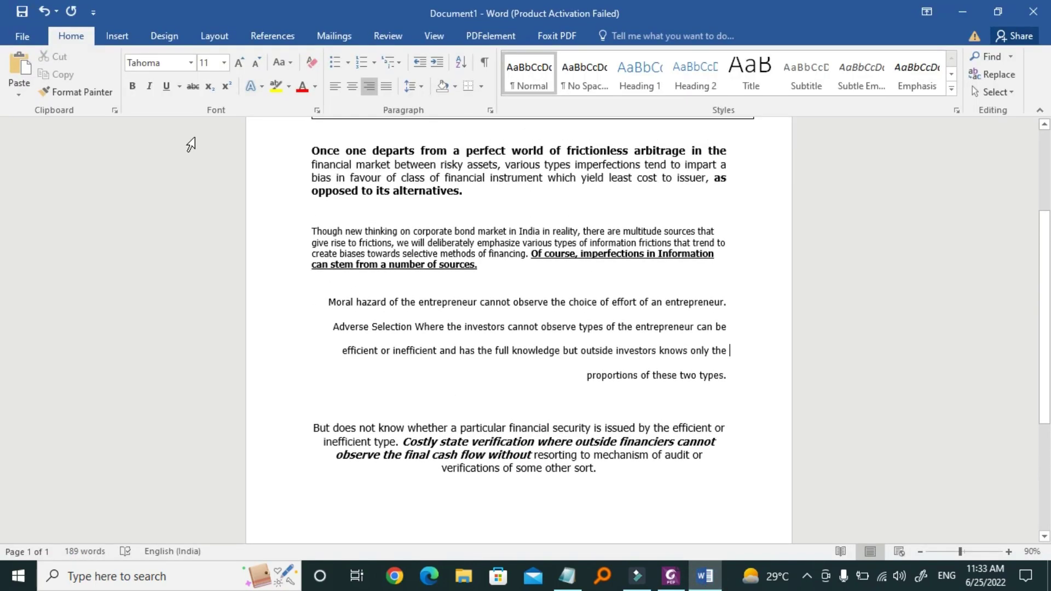
left_click(124, 40)
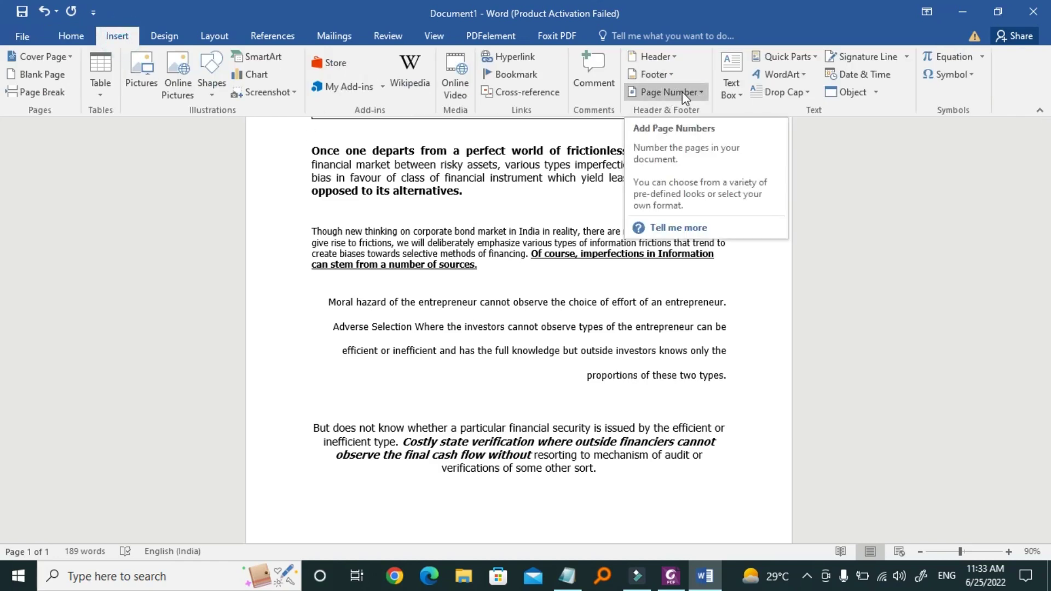
left_click(682, 93)
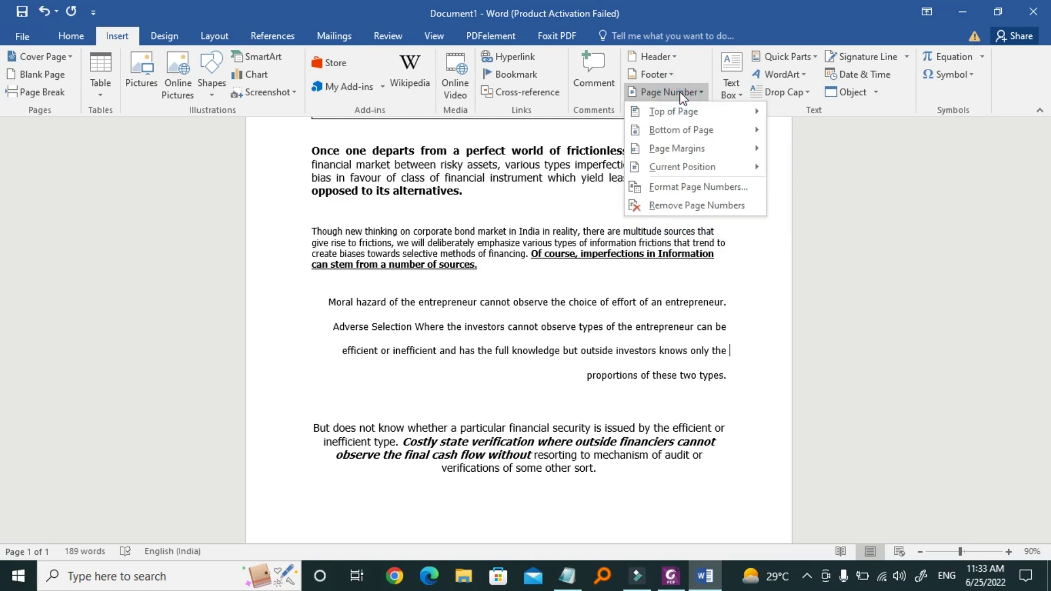
mouse_move(681, 130)
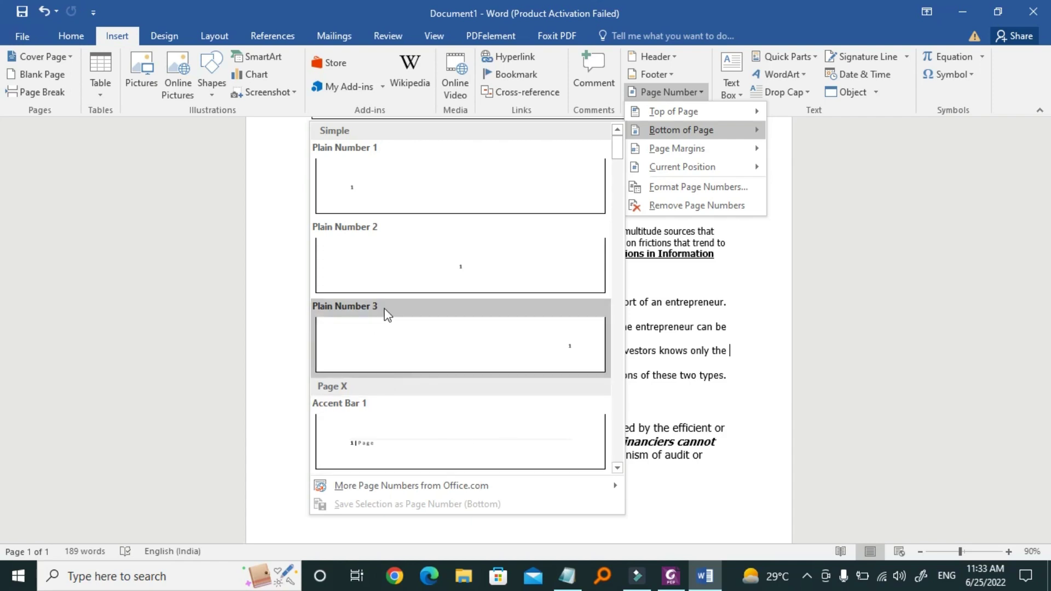
left_click(475, 266)
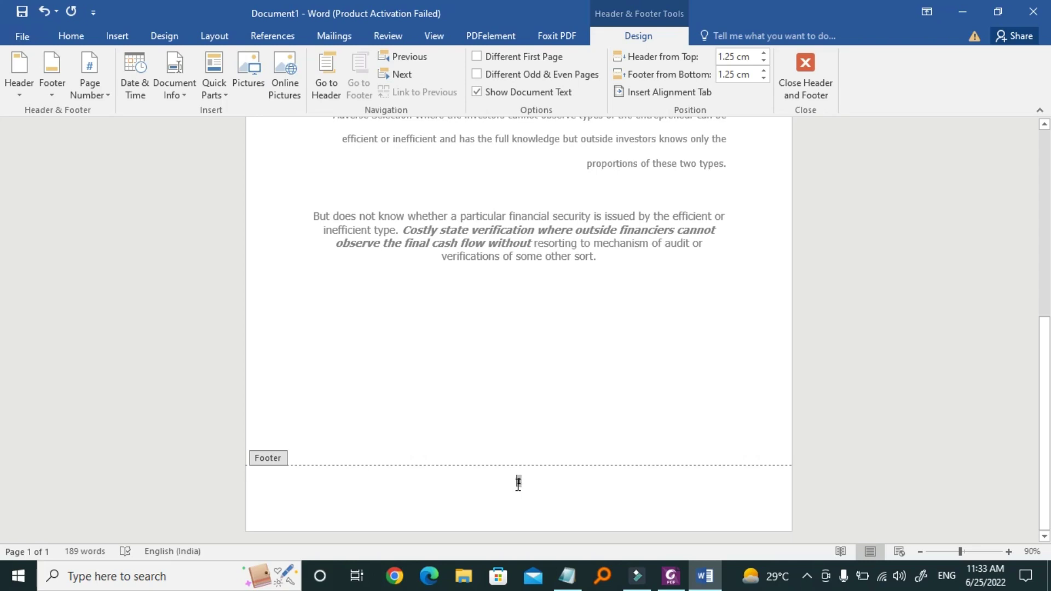
left_click(518, 484)
type("Page")
key("End")
type("of 1")
double_click(618, 375)
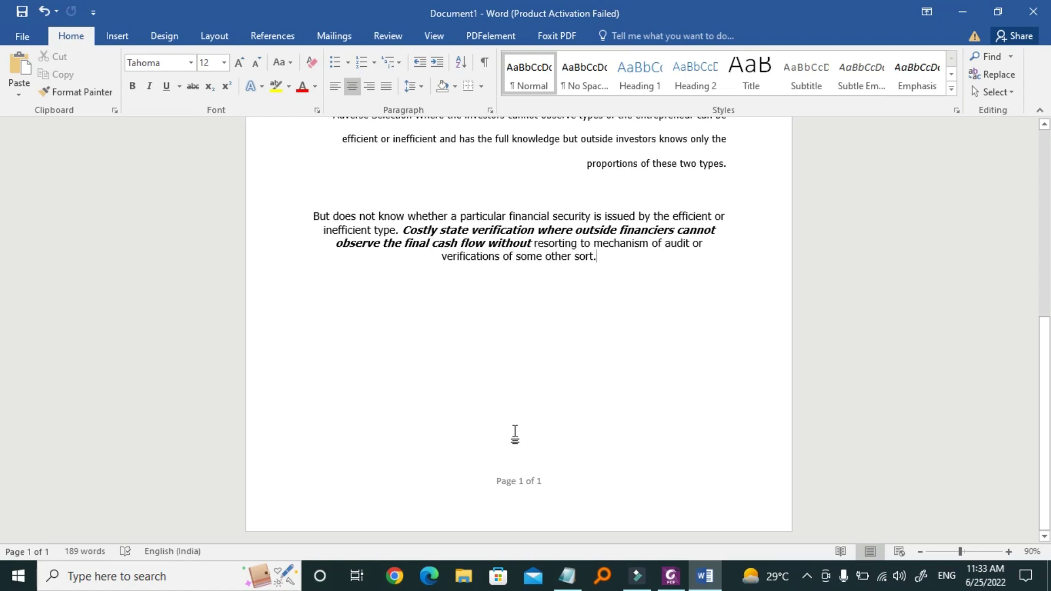
scroll(565, 382, "up", 2)
scroll(565, 382, "up", 2)
scroll(565, 381, "up", 2)
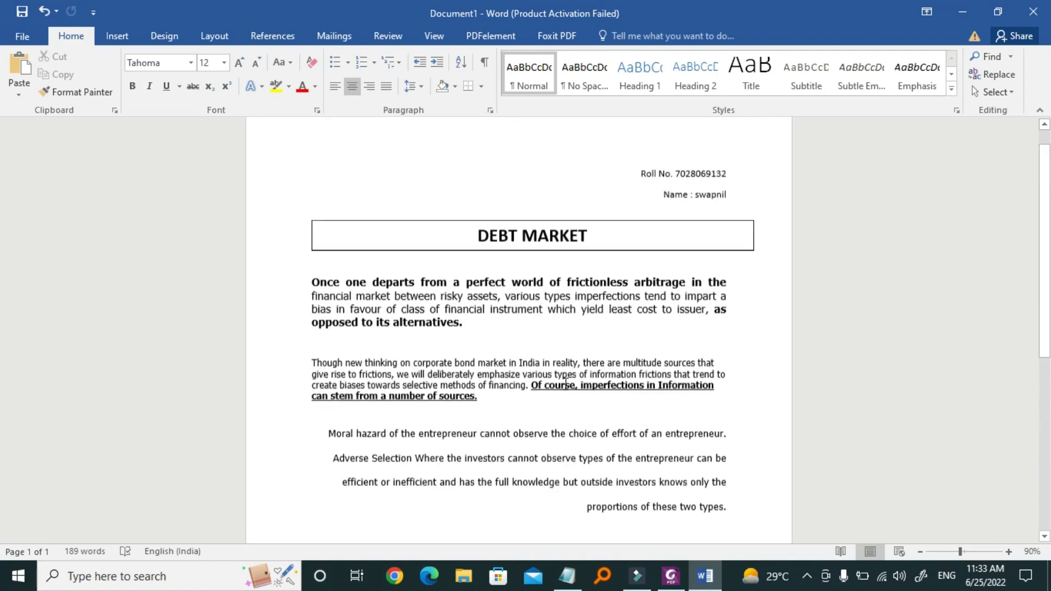
scroll(477, 331, "up", 1)
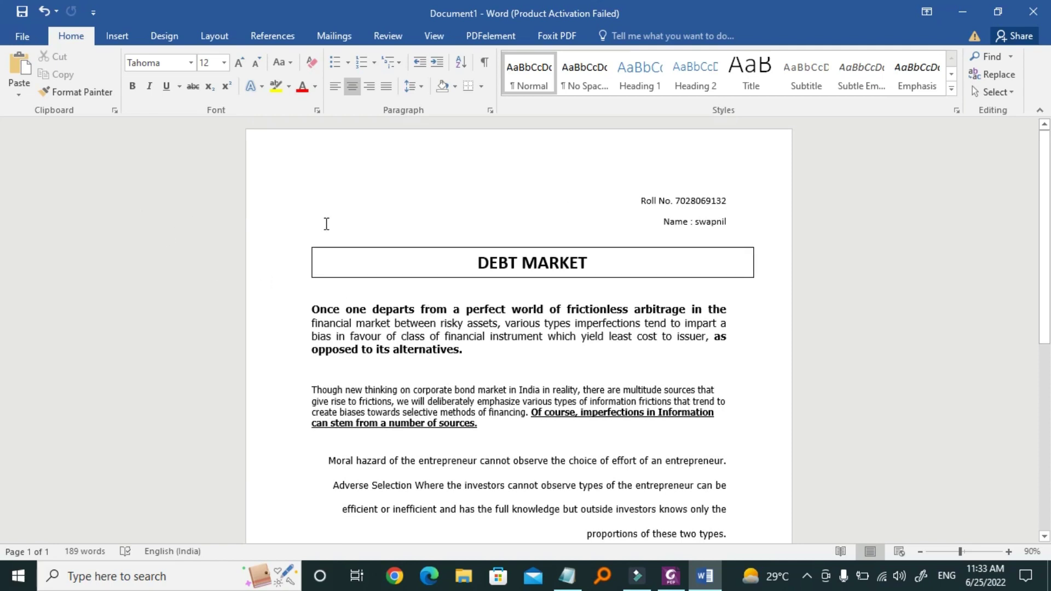
Step: Add a solid single-line Box page border, 3 pt wide, and check it on the pages
left_click(480, 89)
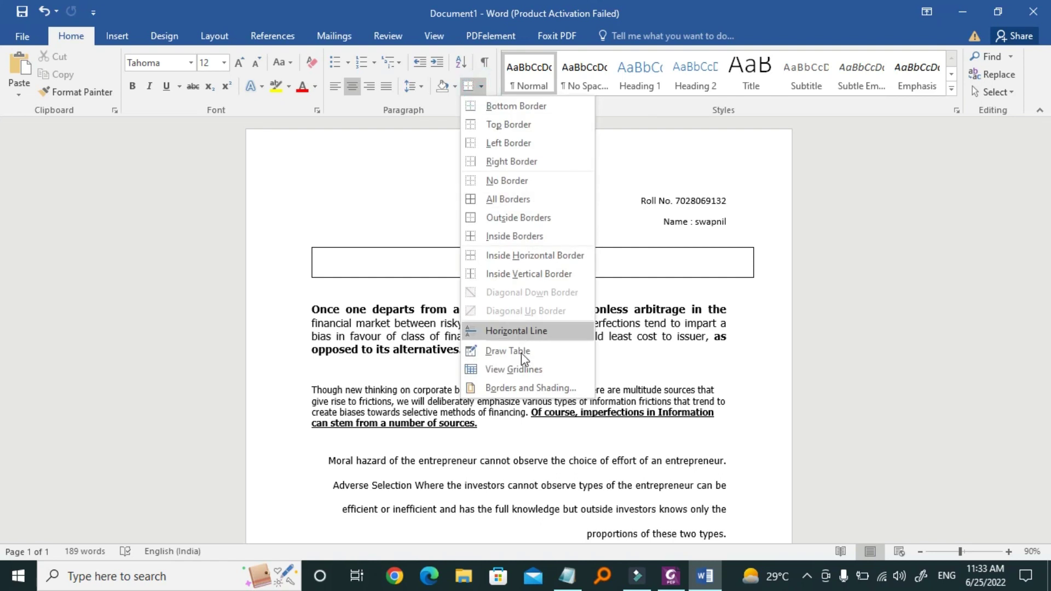
left_click(528, 390)
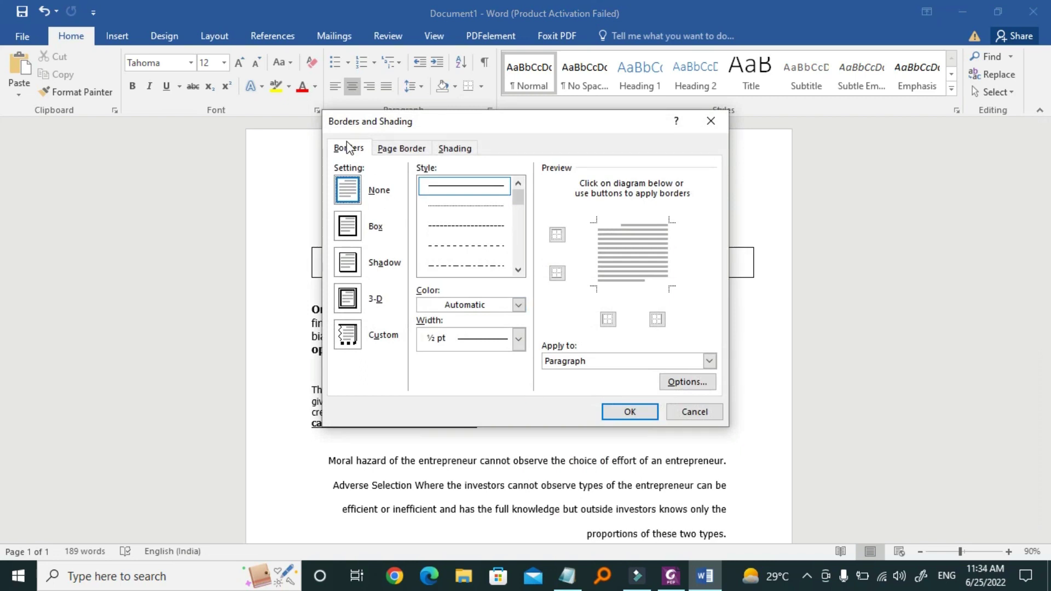
left_click(407, 156)
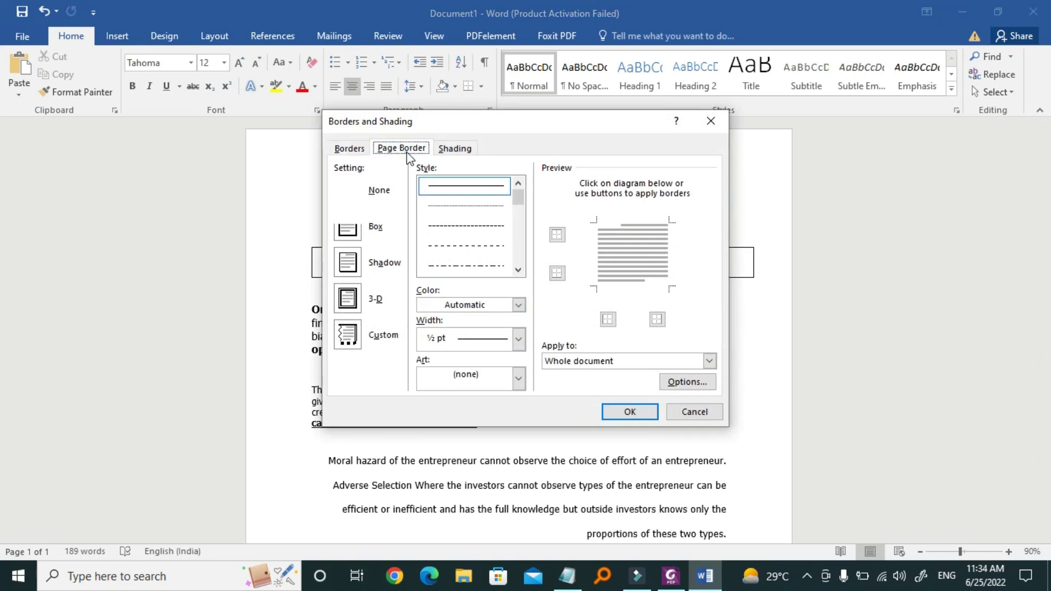
left_click(349, 230)
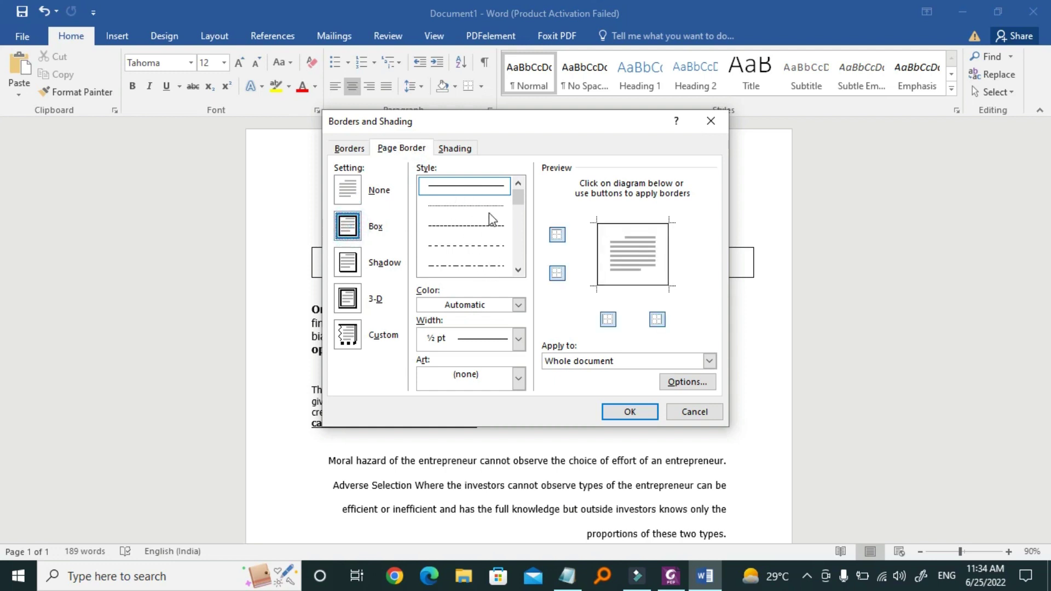
mouse_move(518, 193)
left_mouse_down()
mouse_move(521, 214)
mouse_move(521, 188)
left_mouse_up()
left_click(484, 192)
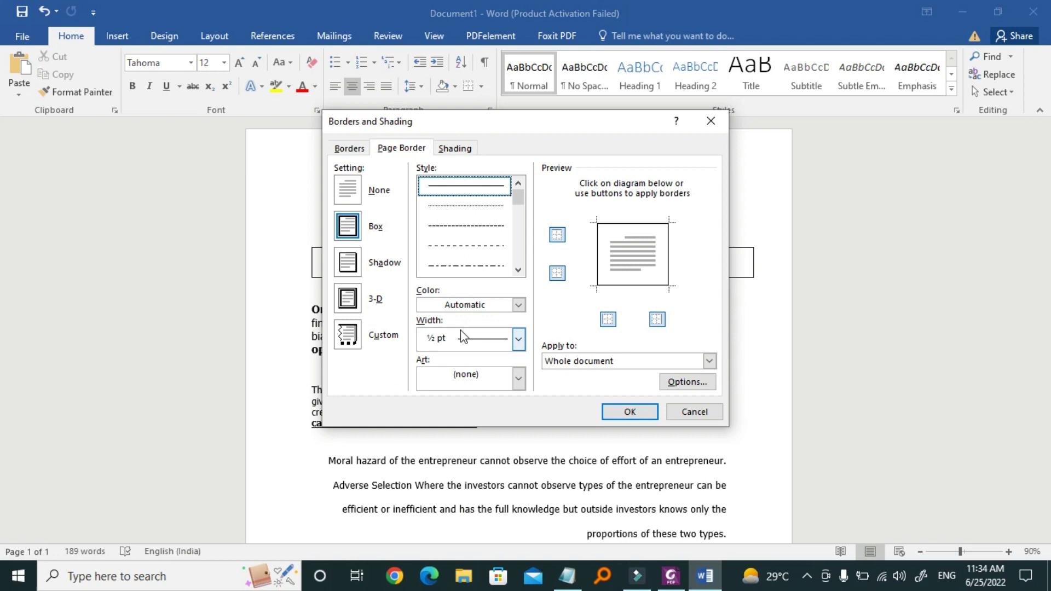
left_click(518, 340)
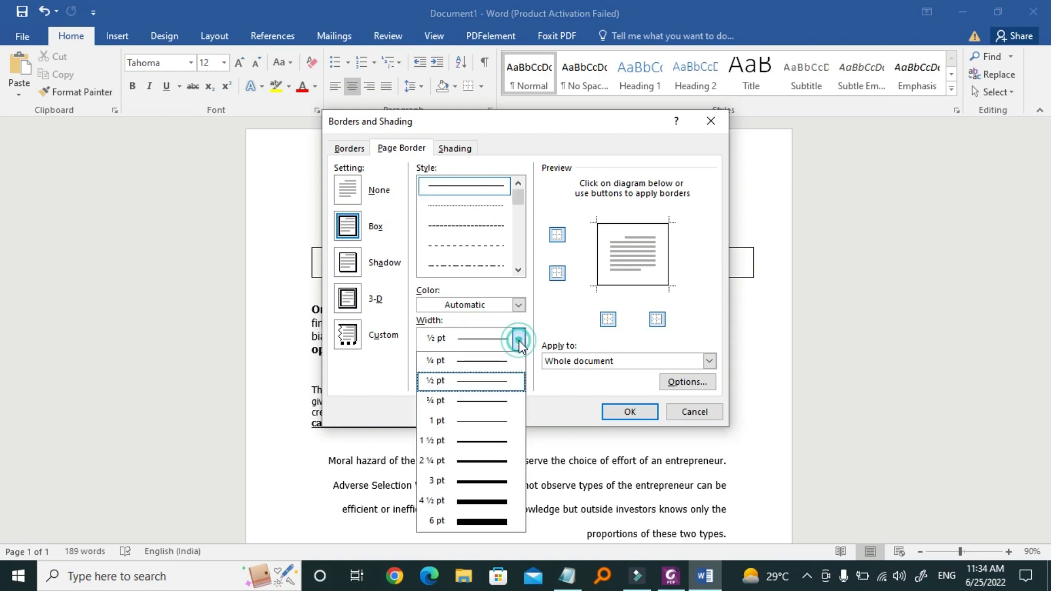
left_click(482, 480)
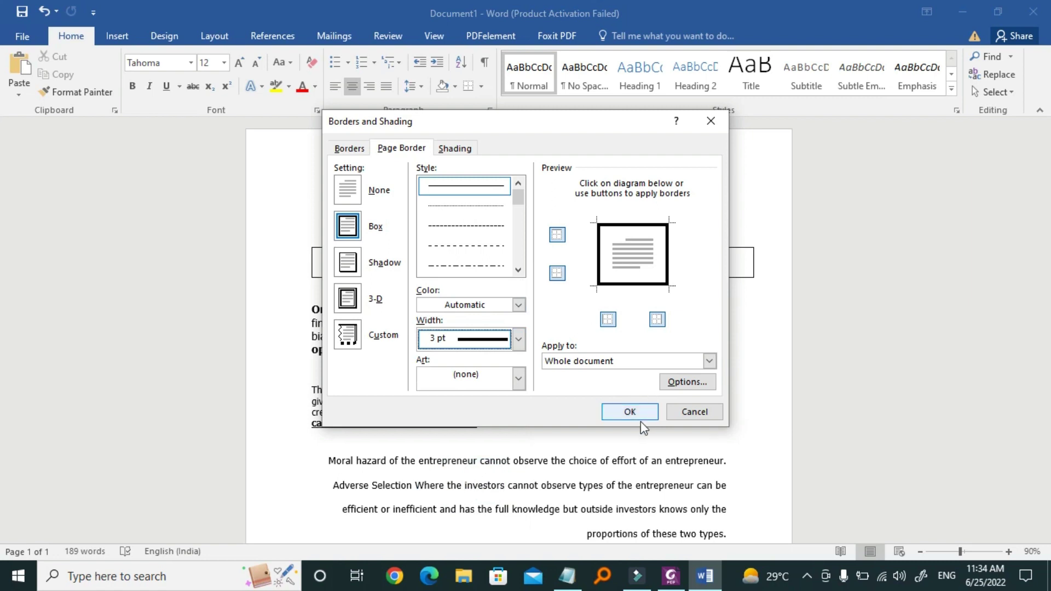
left_click(625, 414)
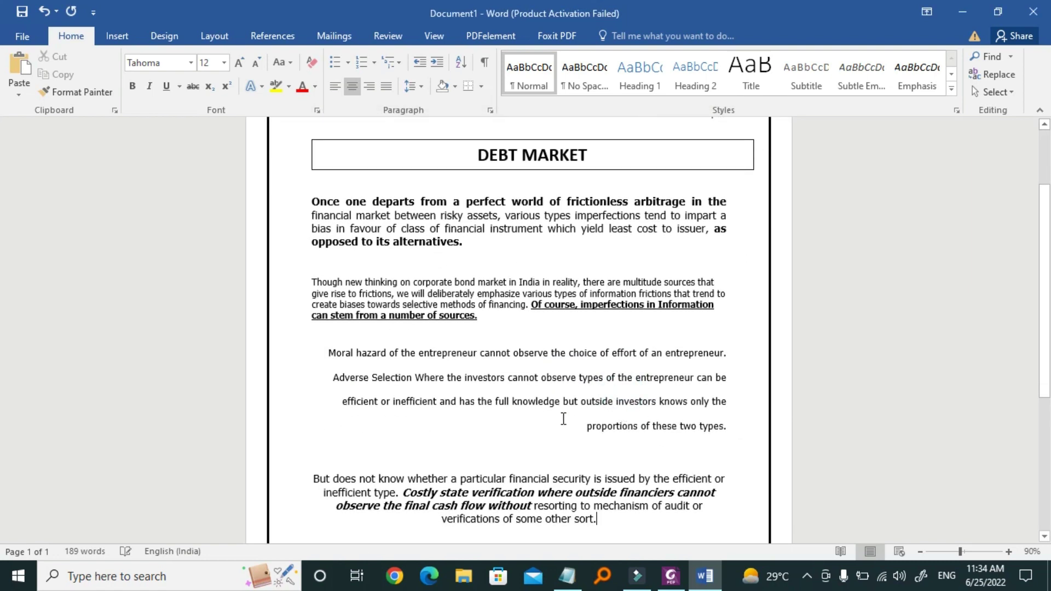
scroll(529, 359, "down", 1)
scroll(529, 359, "down", 2)
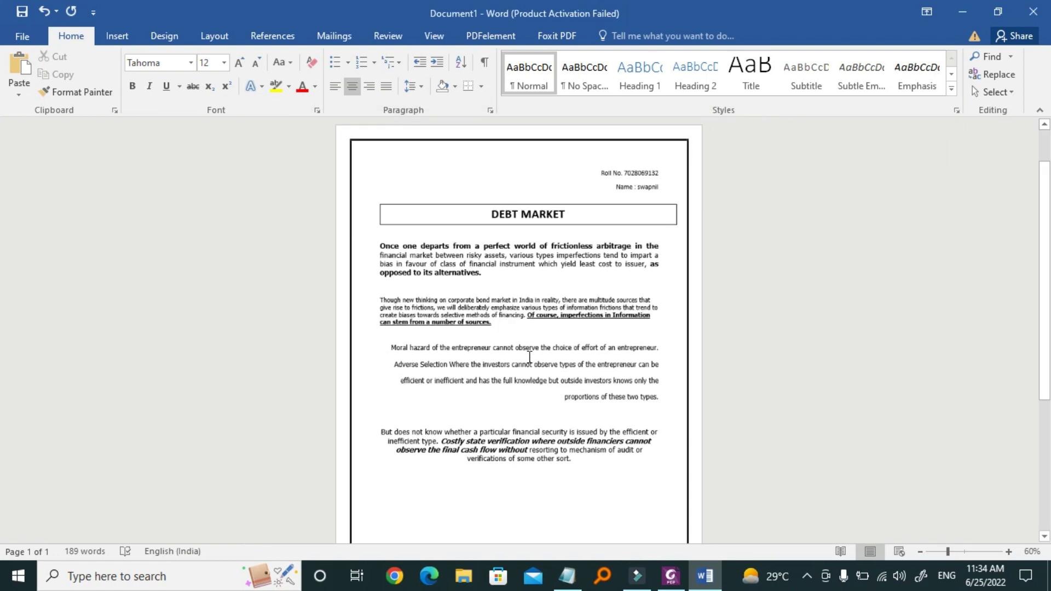
scroll(529, 357, "up", 1, "ctrl")
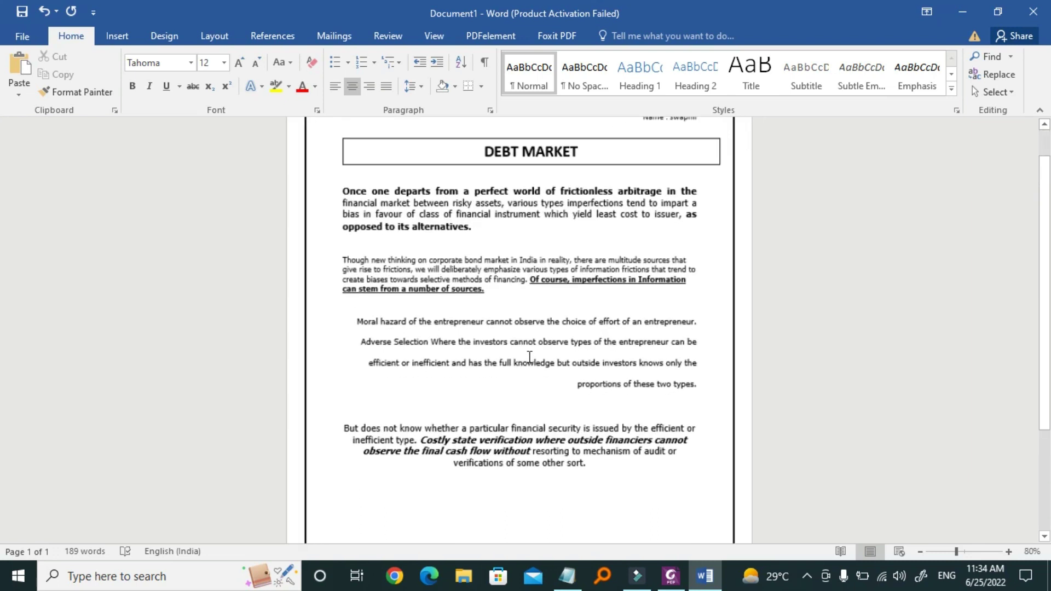
scroll(529, 357, "up", 1)
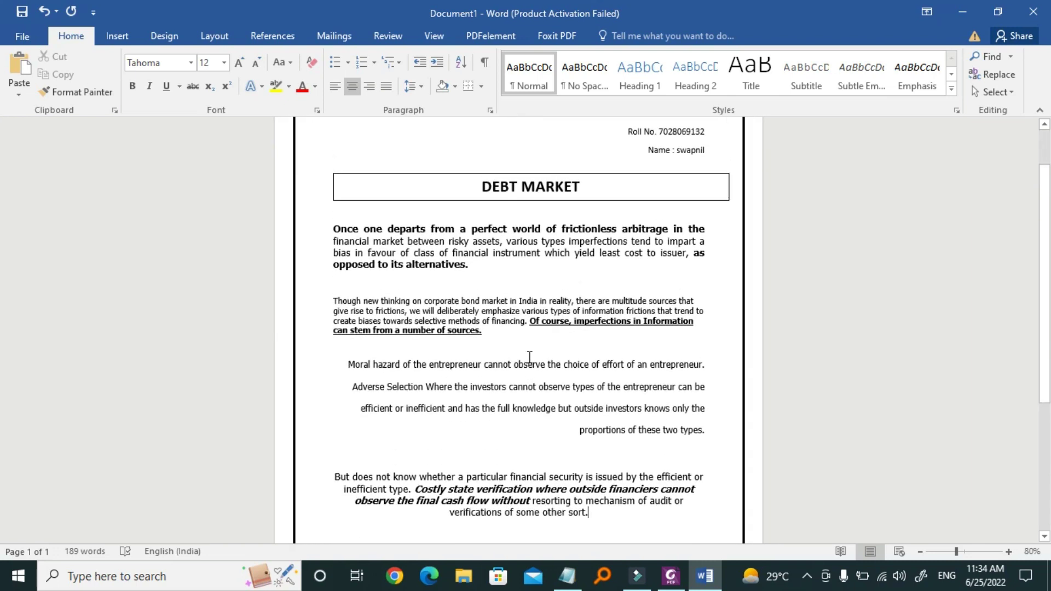
scroll(529, 357, "up", 1)
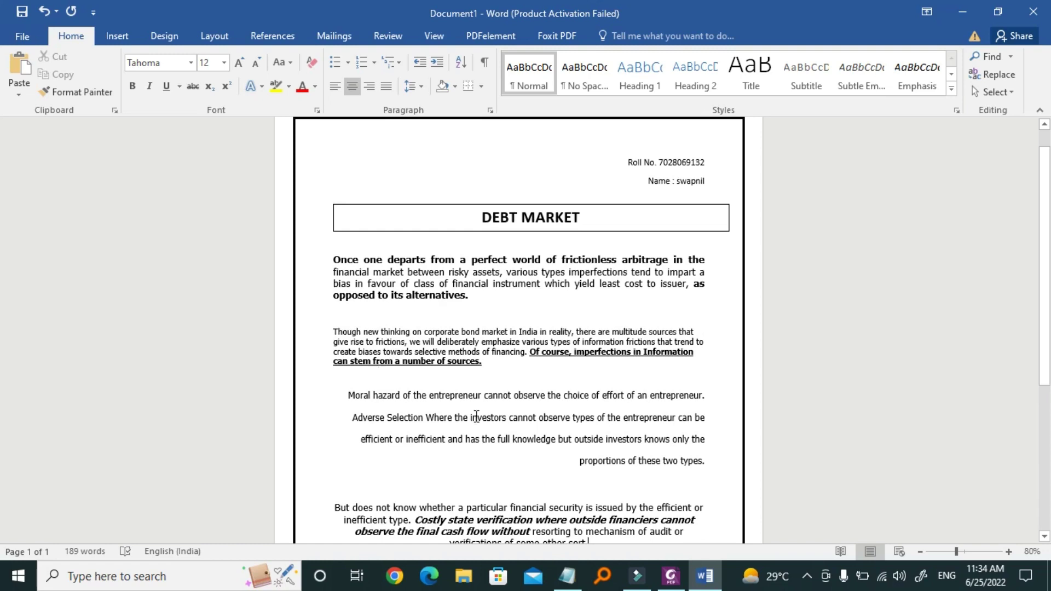
scroll(576, 470, "down", 1)
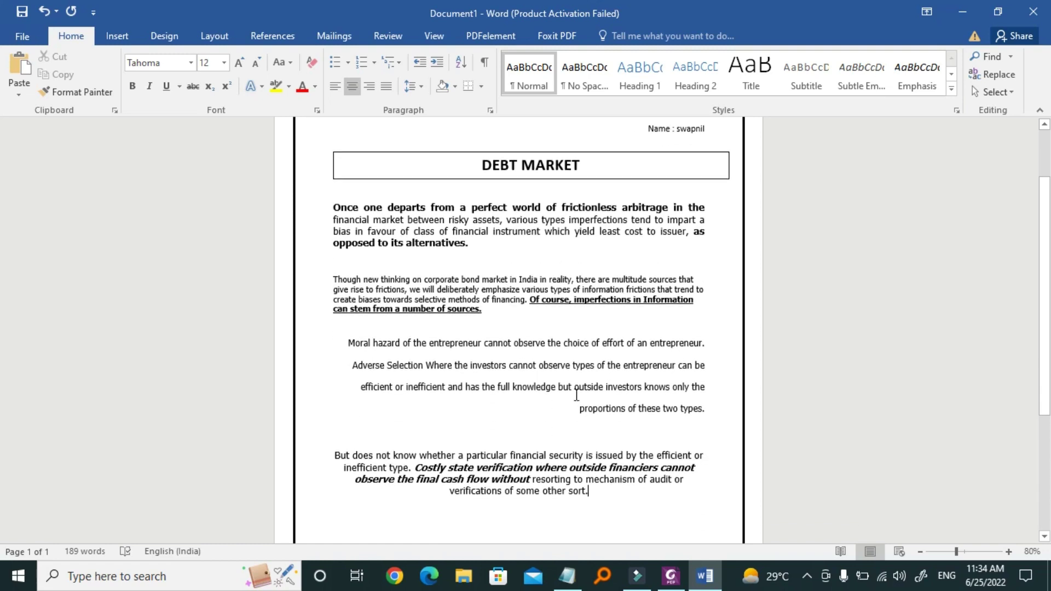
left_click_drag(579, 408, 719, 404)
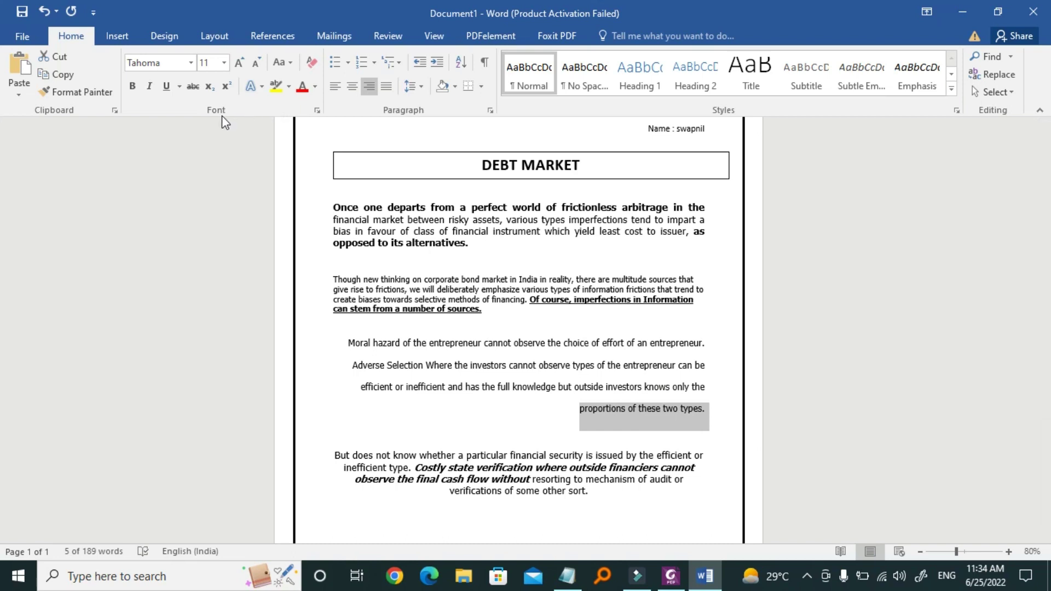
left_click(277, 86)
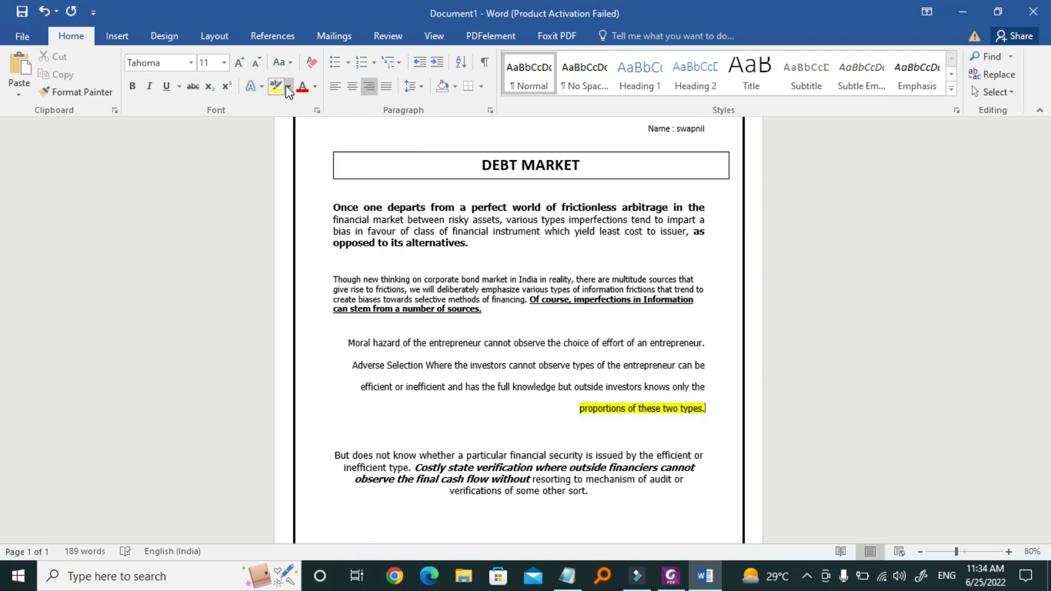
left_click(288, 87)
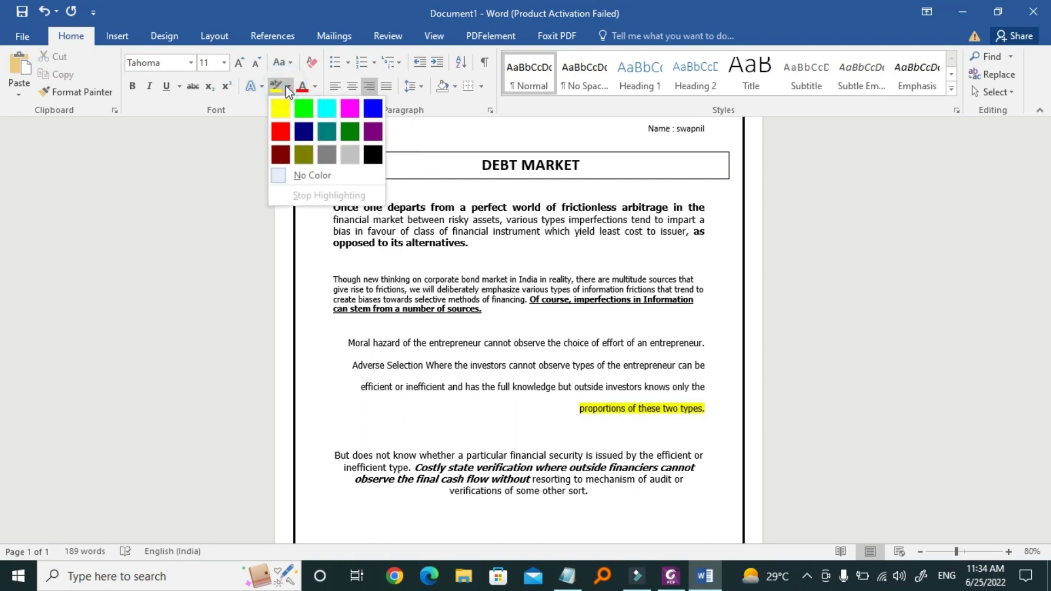
left_click(305, 133)
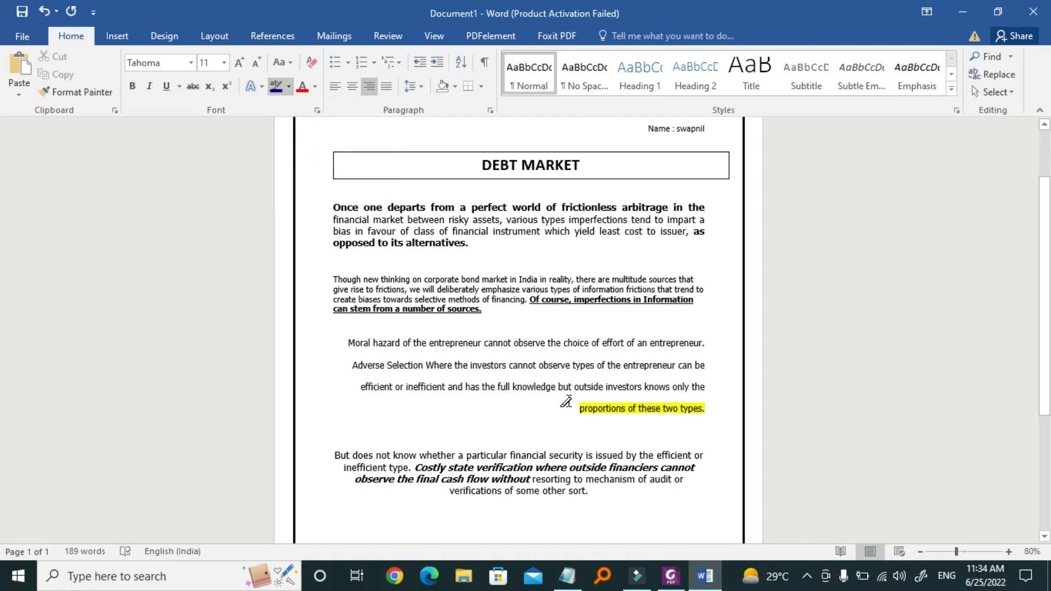
left_click_drag(578, 409, 705, 409)
left_click(288, 87)
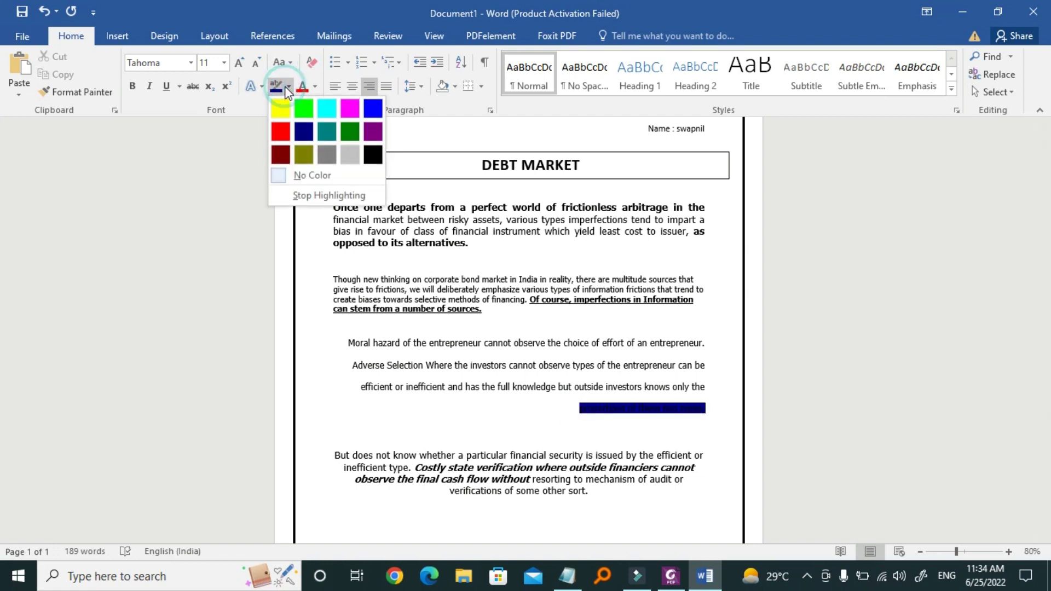
left_click(281, 108)
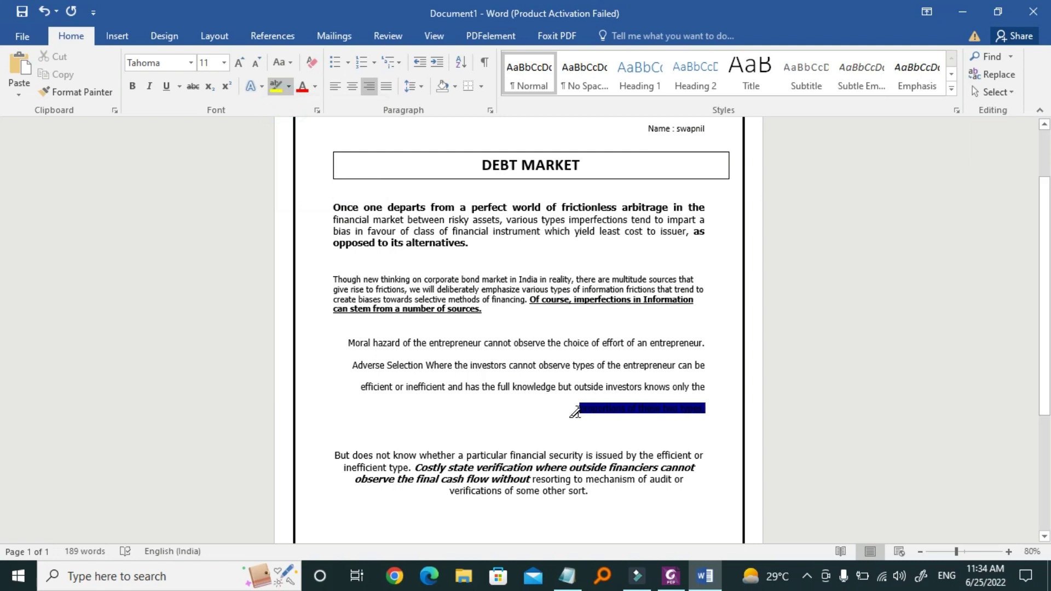
left_click_drag(574, 409, 711, 410)
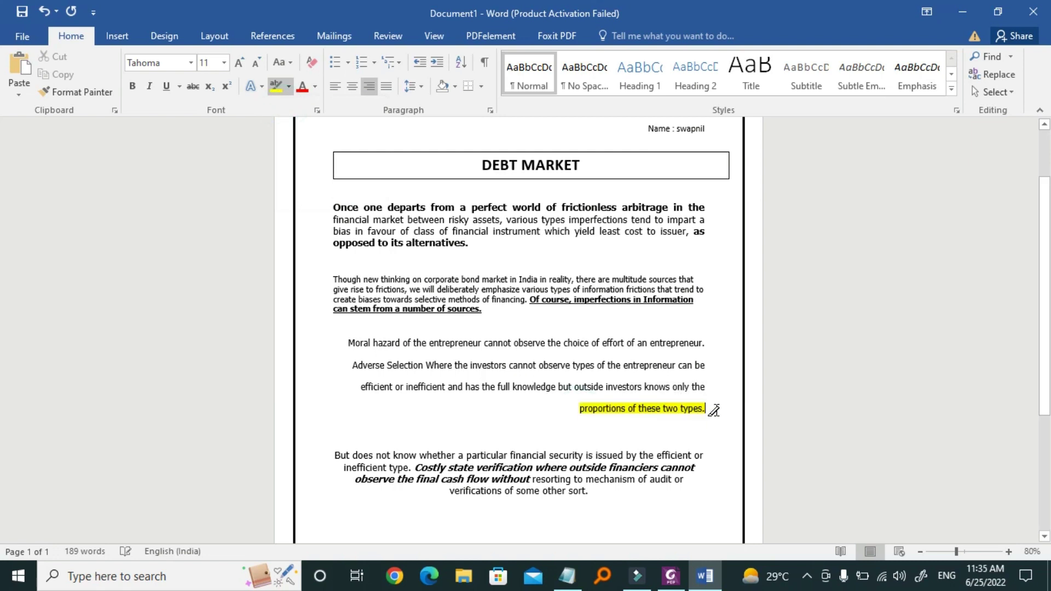
left_click(519, 417)
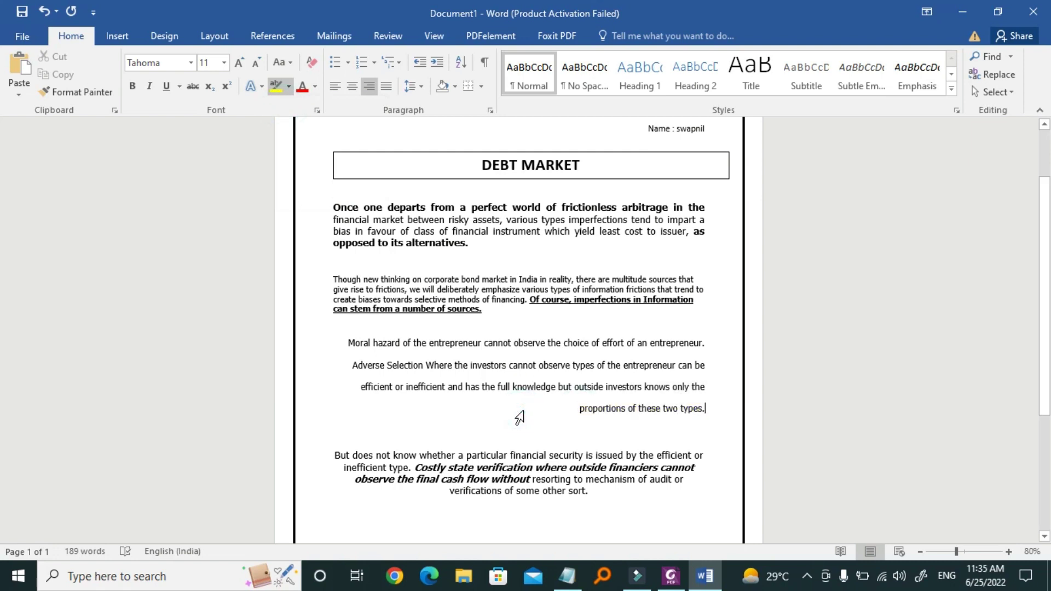
scroll(519, 418, "down", 3)
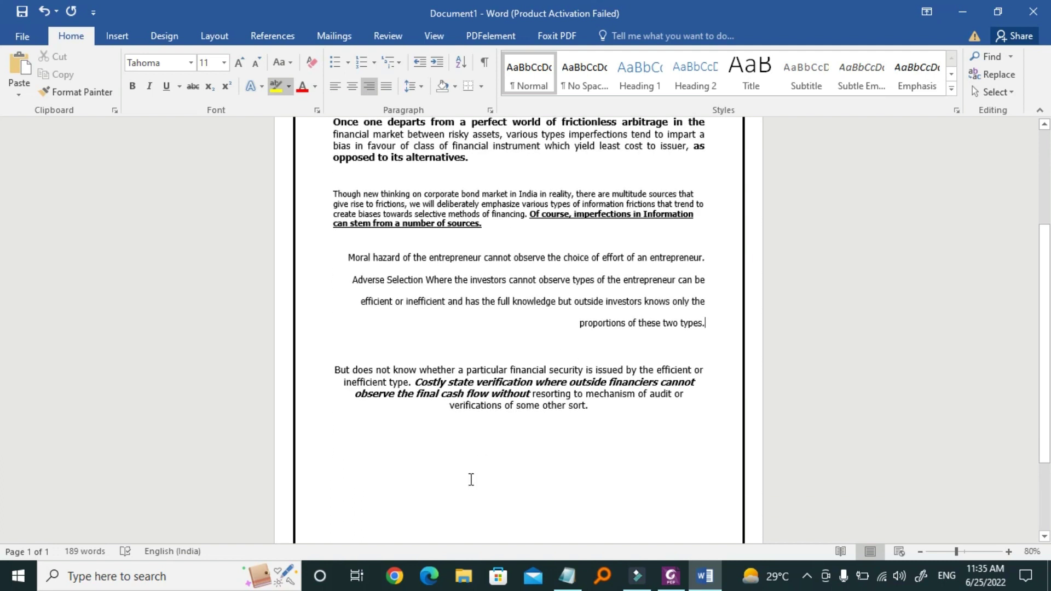
left_click(847, 293)
scroll(455, 298, "up", 2)
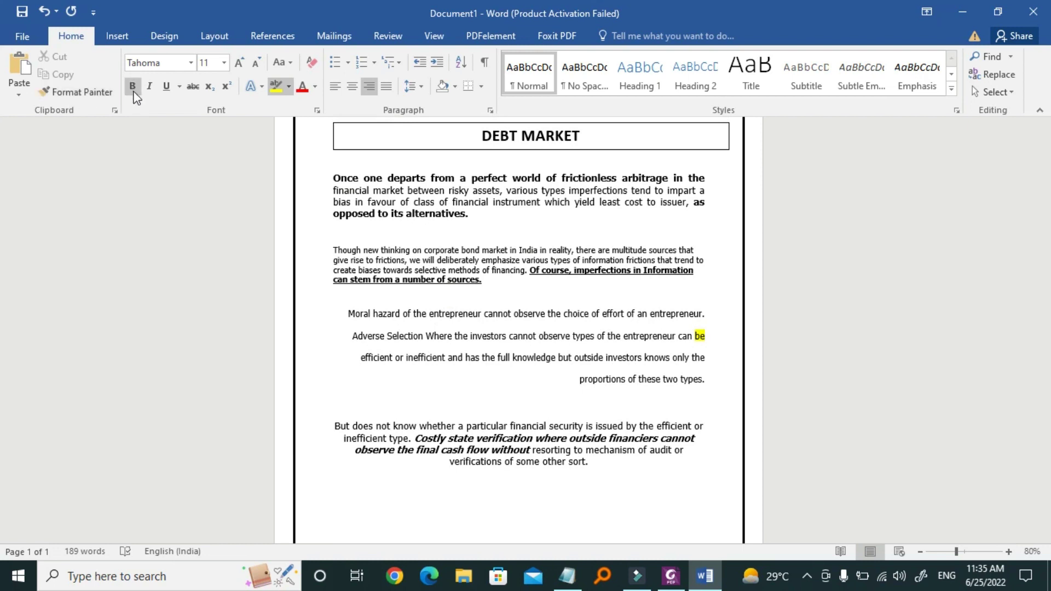
scroll(390, 372, "up", 3)
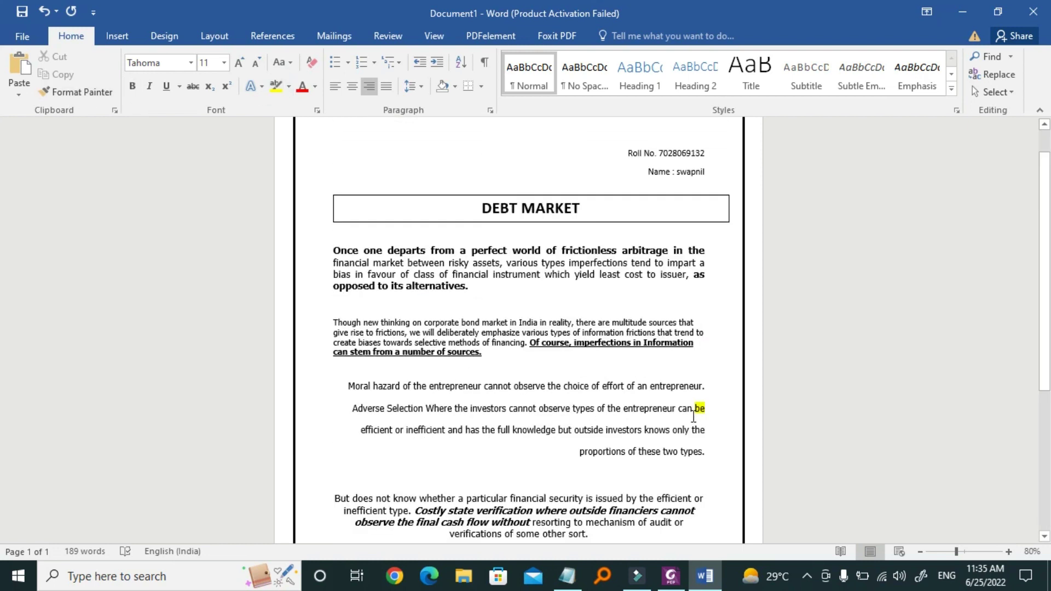
double_click(699, 412)
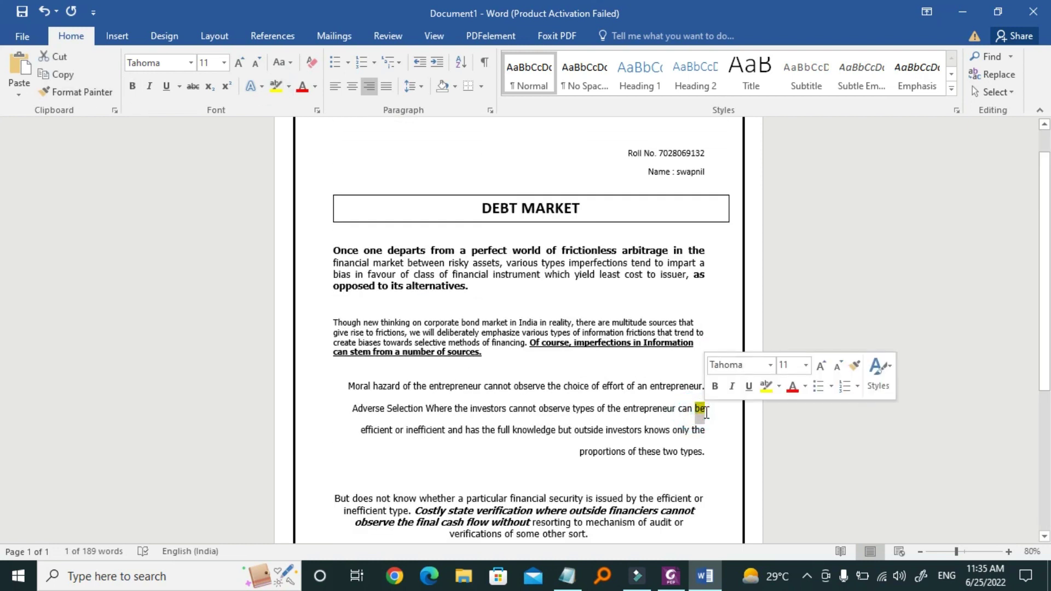
key("ctrl+z")
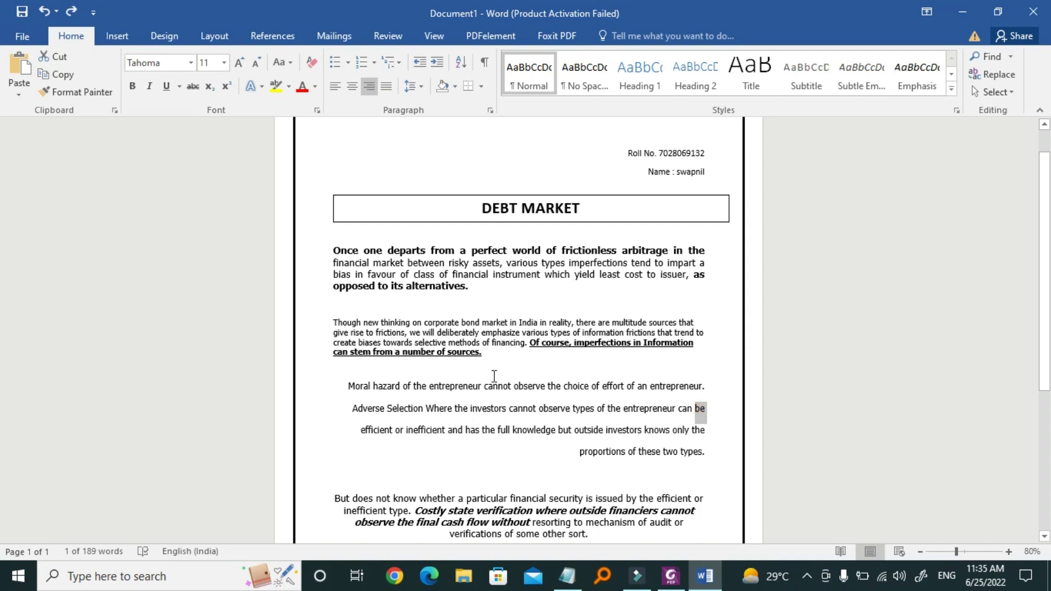
scroll(494, 376, "up", 2, "ctrl")
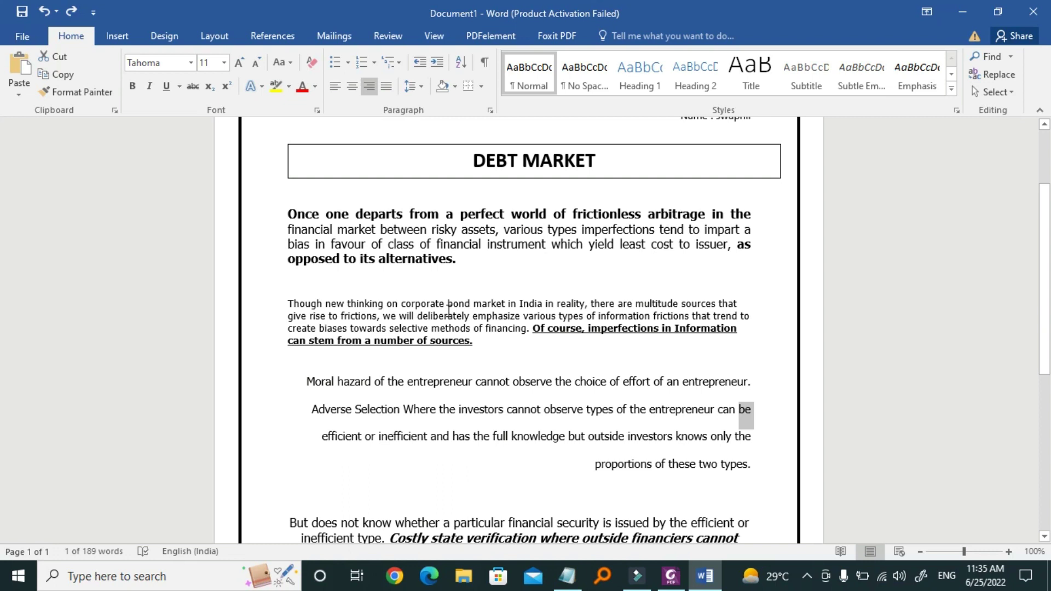
Step: Save As Word Document 'esiv roll name' in the Desktop folder
left_click(24, 37)
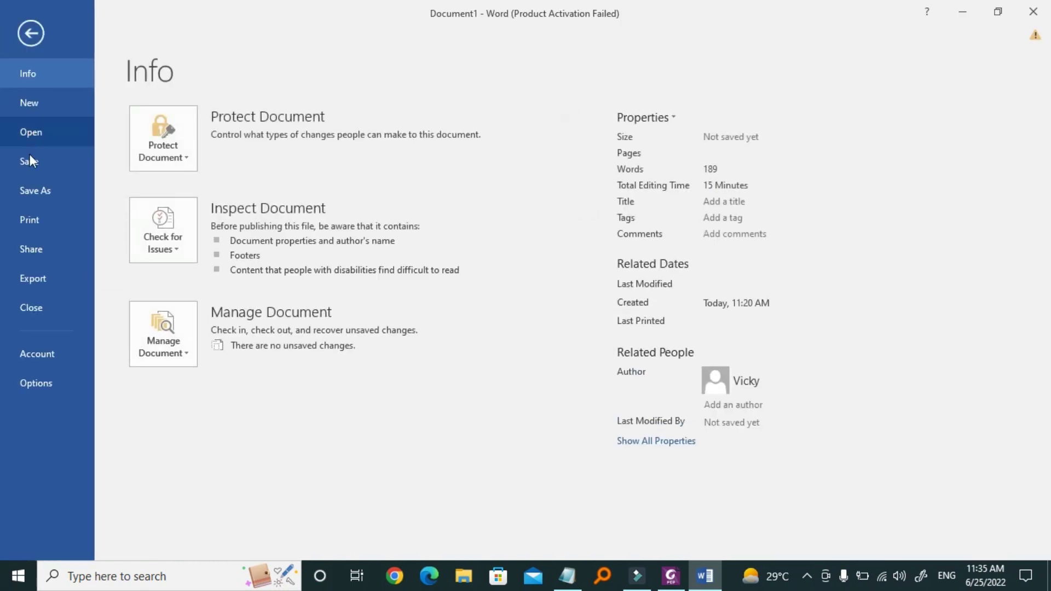
left_click(31, 168)
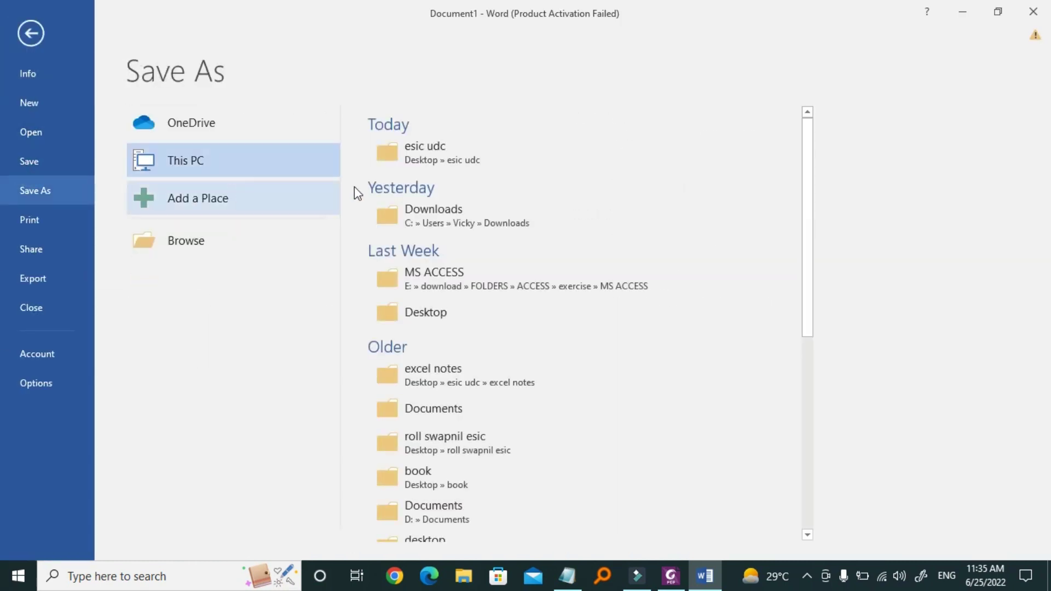
left_click(448, 313)
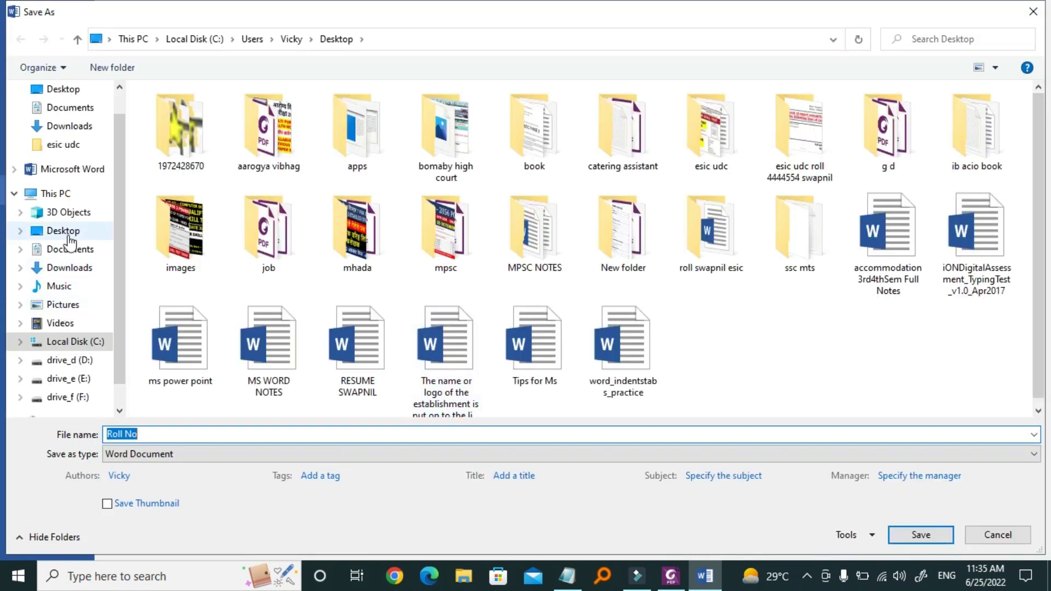
left_click(66, 233)
left_click(200, 435)
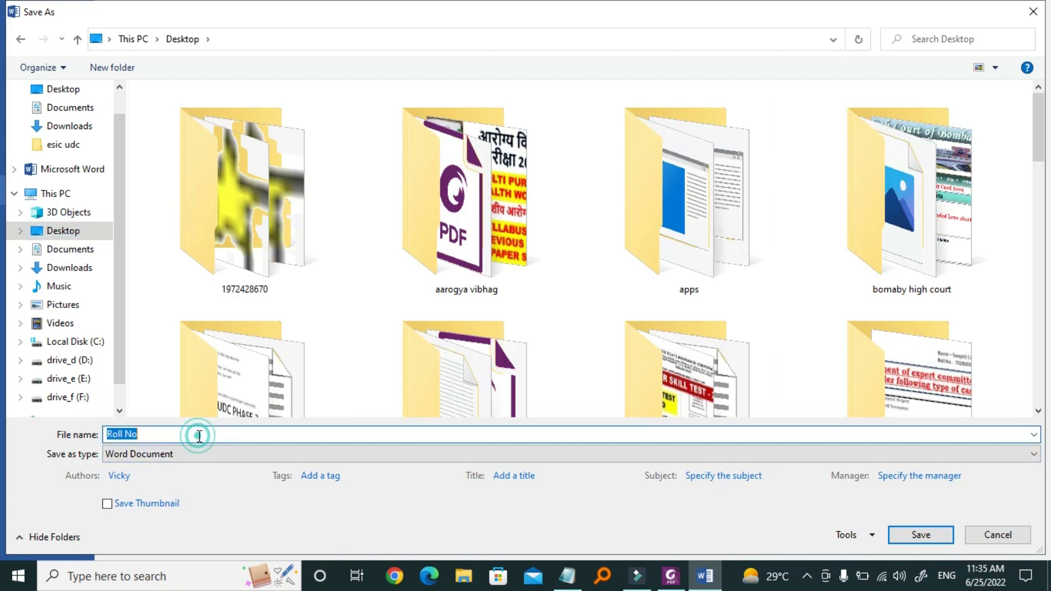
type("esiv roll name")
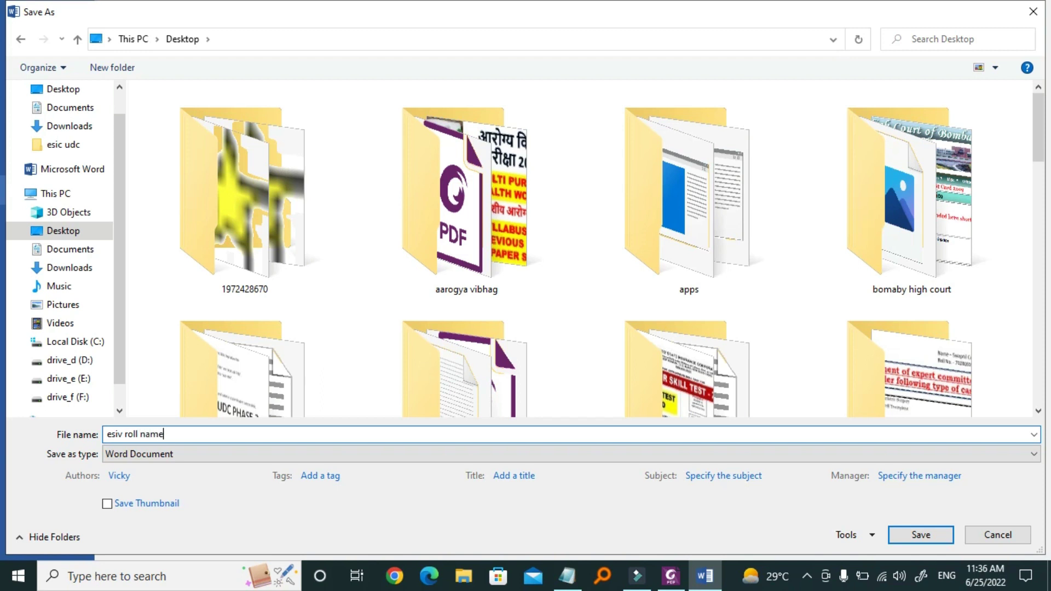
scroll(523, 331, "down", 10)
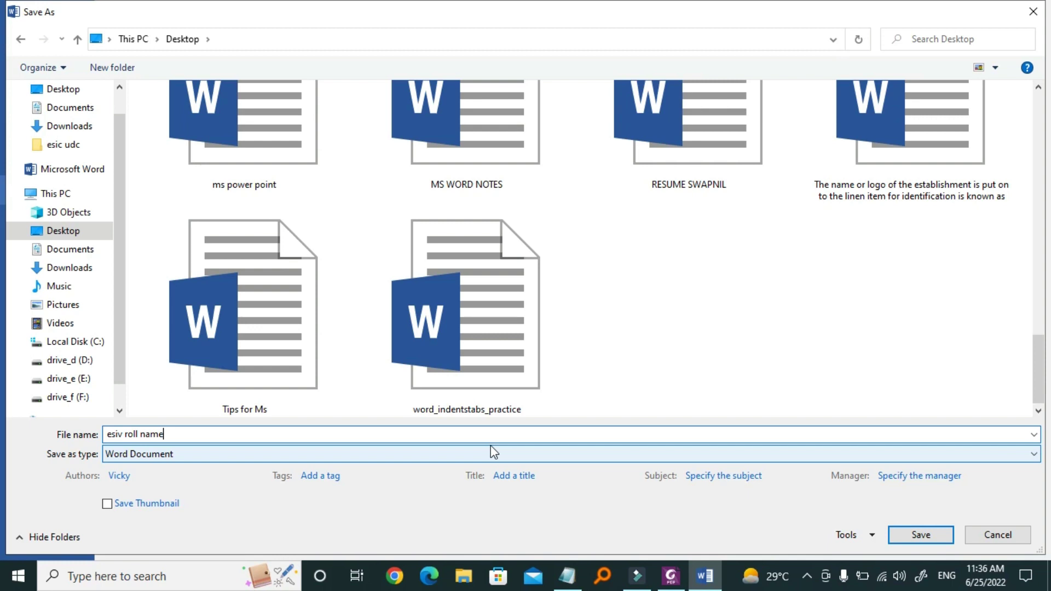
left_click(923, 538)
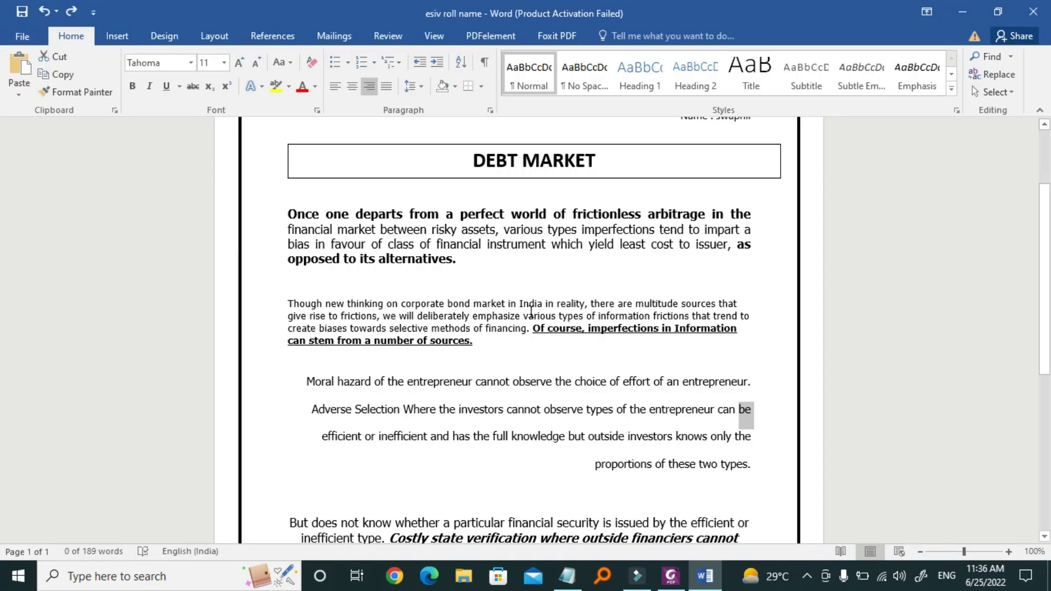
Step: Clear the selection, look over the saved passage, and show the Review tools
left_click(529, 316)
scroll(530, 392, "down", 2)
scroll(531, 393, "down", 3)
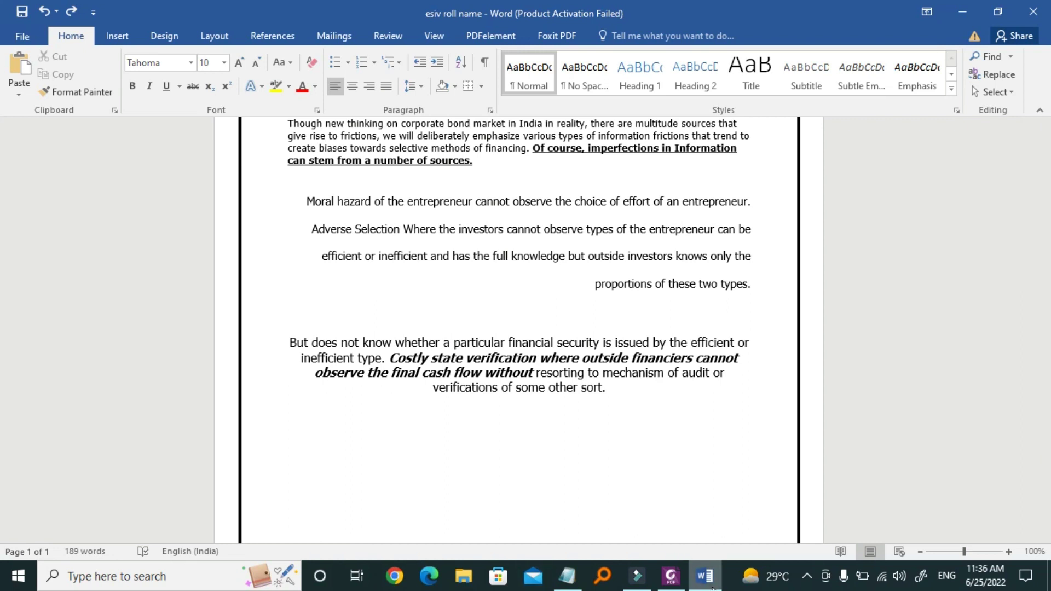
scroll(578, 398, "up", 1)
scroll(578, 398, "up", 3)
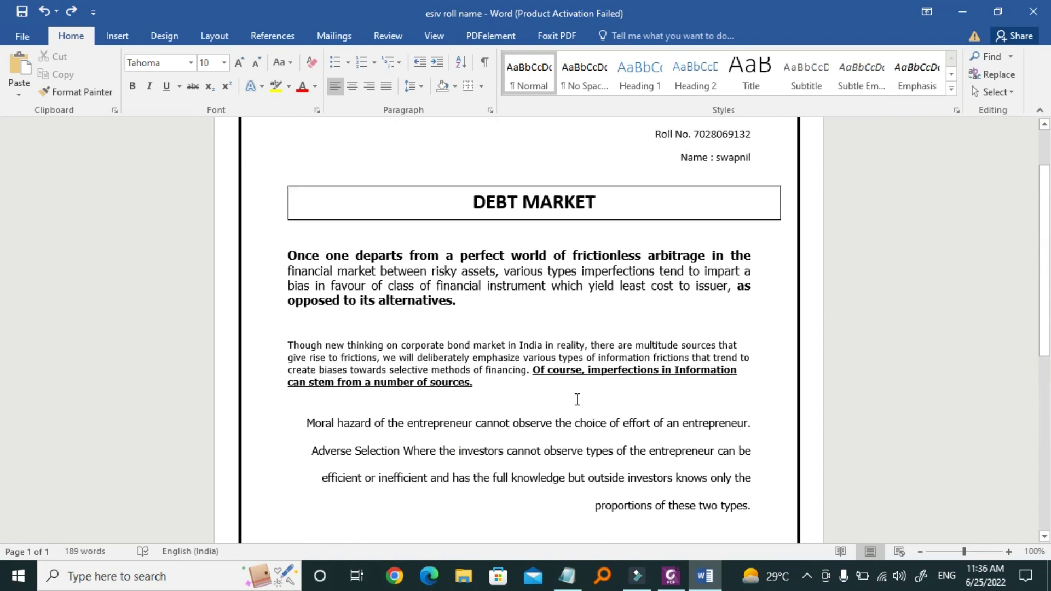
left_click(388, 36)
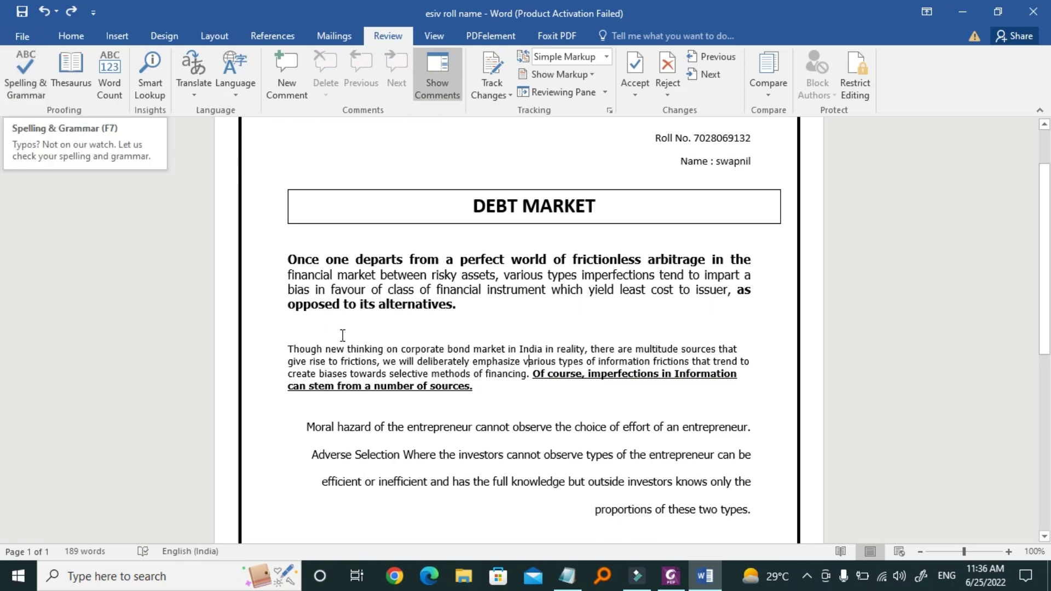
scroll(463, 344, "down", 1)
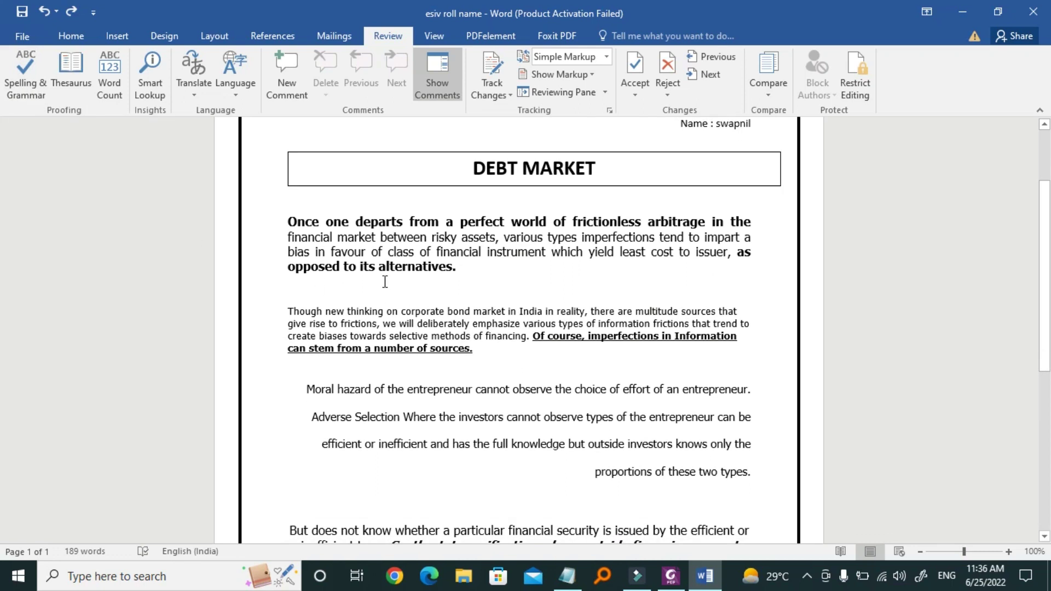
Step: Misspell alternatives, yield and impart as 'alternativess', 'yieeld' and 'impert'
left_click(450, 266)
type("s")
left_click(602, 253)
type("e")
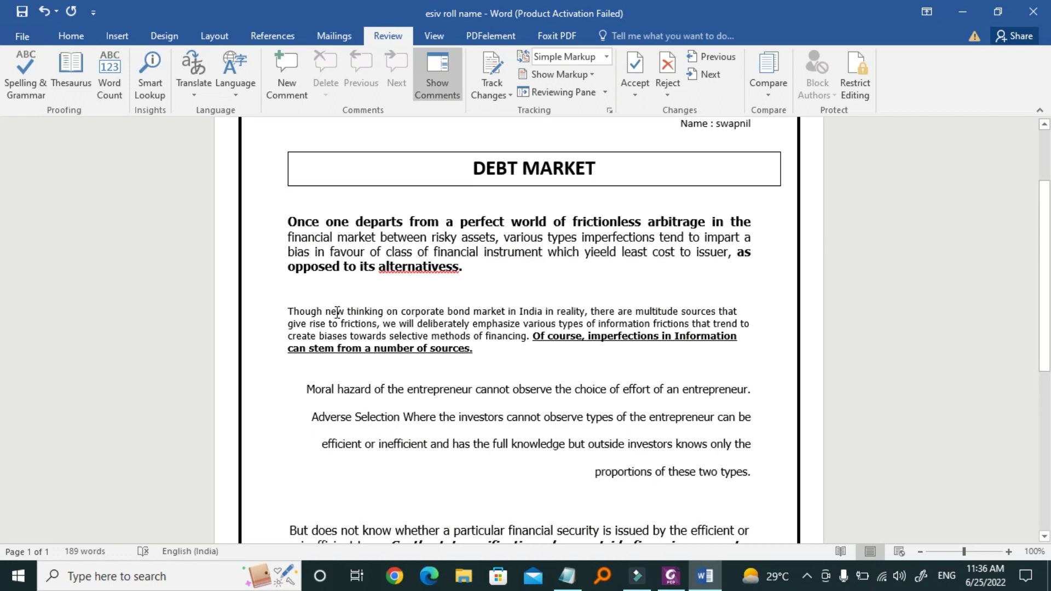
left_click(731, 239)
key("BackSpace")
type("e")
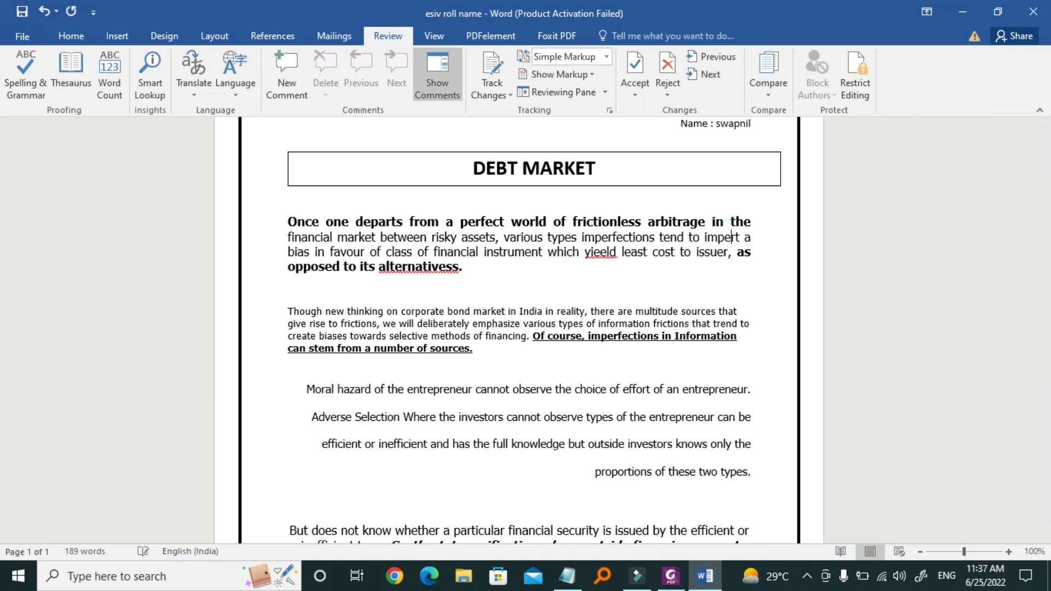
left_click(742, 310)
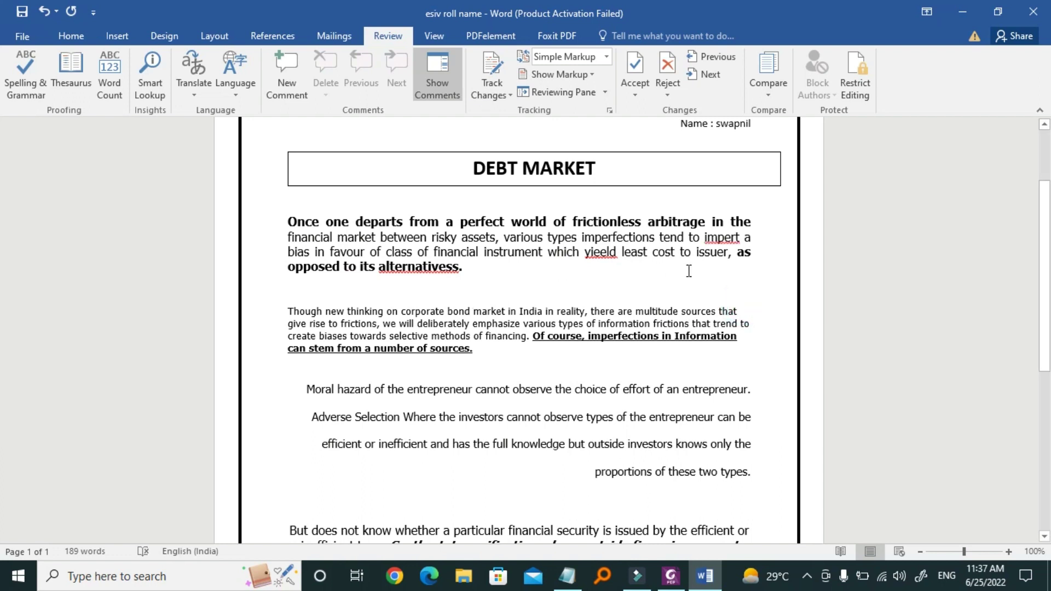
Step: Run Spelling & Grammar and accept the impart, yield and alternatives corrections
left_click(33, 98)
left_click(24, 85)
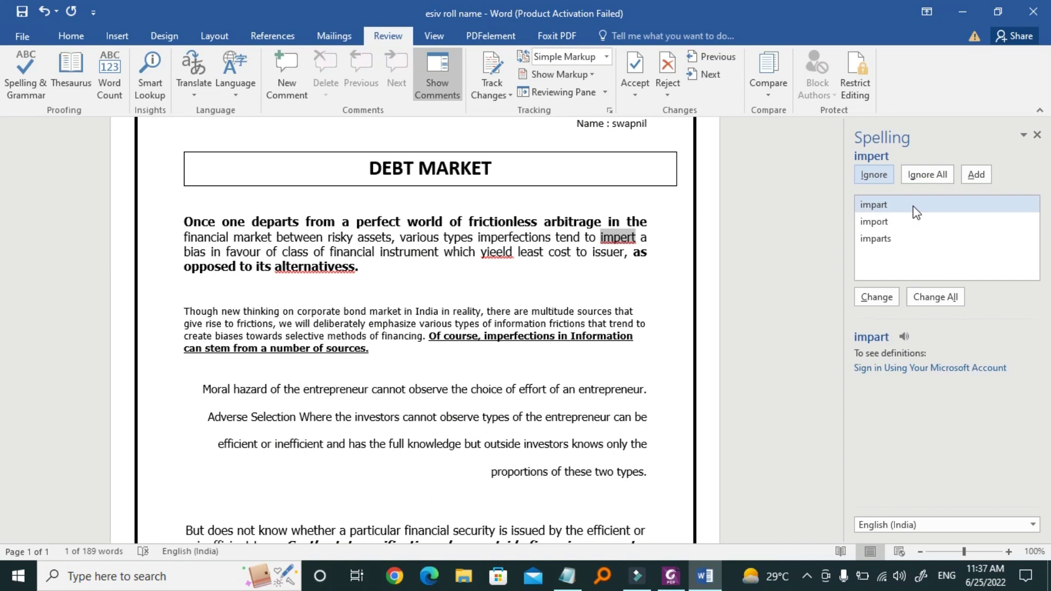
left_click(874, 298)
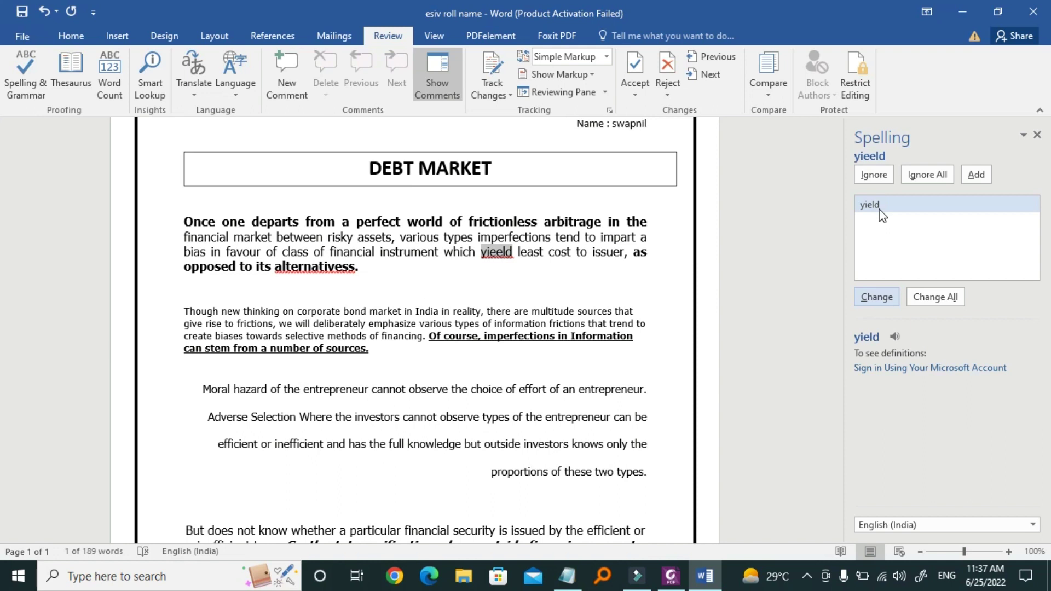
left_click(882, 298)
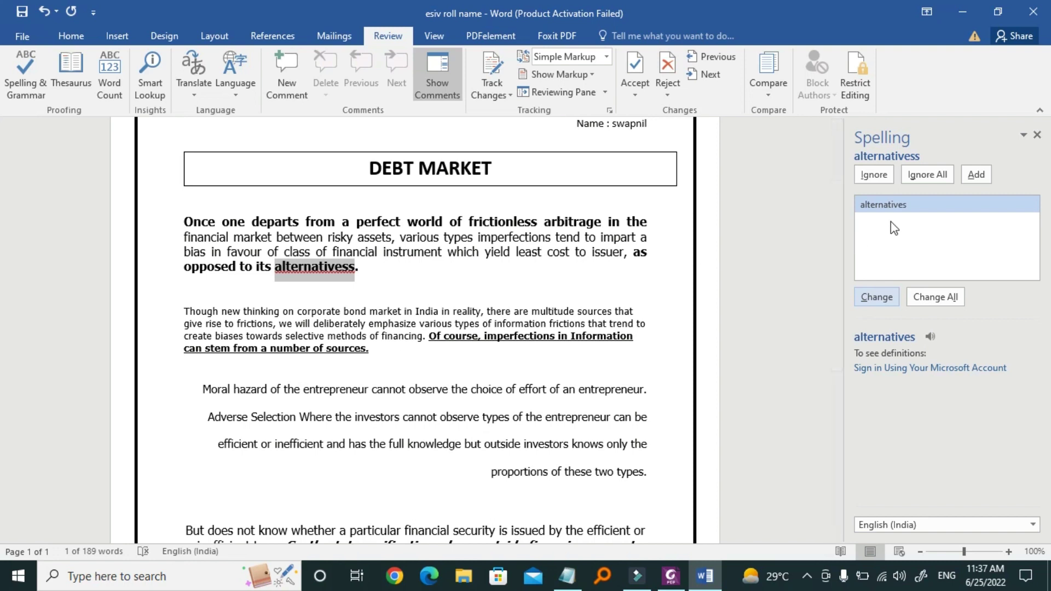
left_click(886, 298)
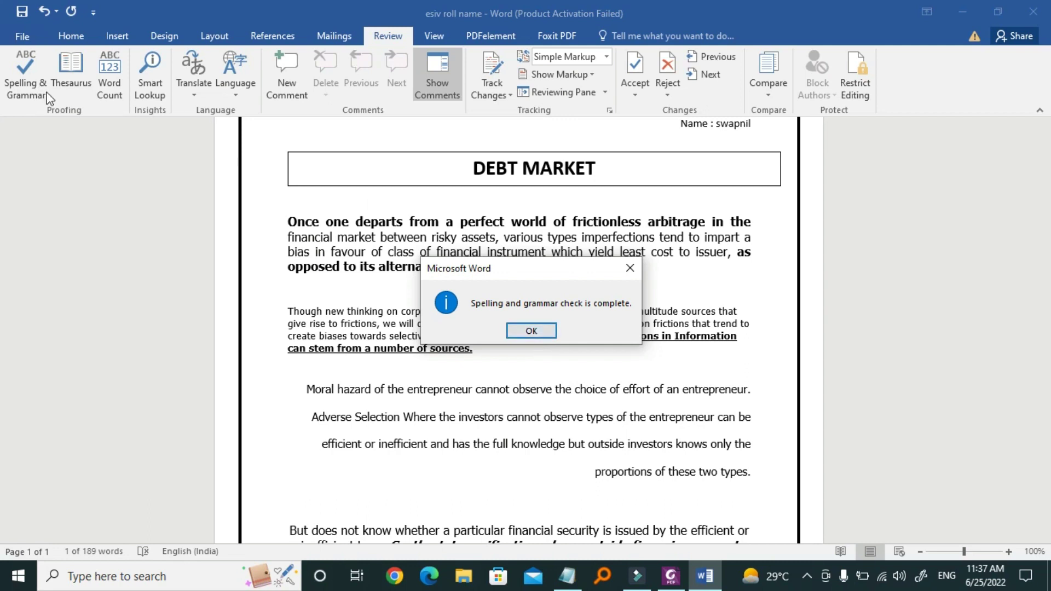
left_click(540, 330)
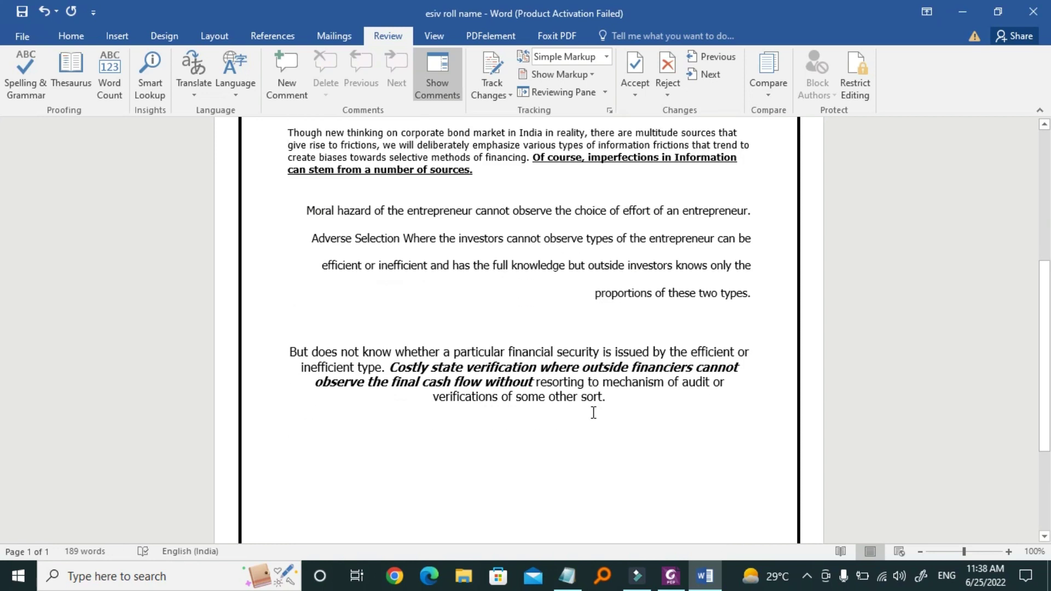
Step: Look over the corrected passage, then switch to the exam PDF in Foxit PhantomPDF
scroll(593, 413, "up", 3)
scroll(593, 413, "up", 3)
scroll(593, 414, "up", 3)
scroll(594, 414, "up", 2)
scroll(593, 414, "down", 5)
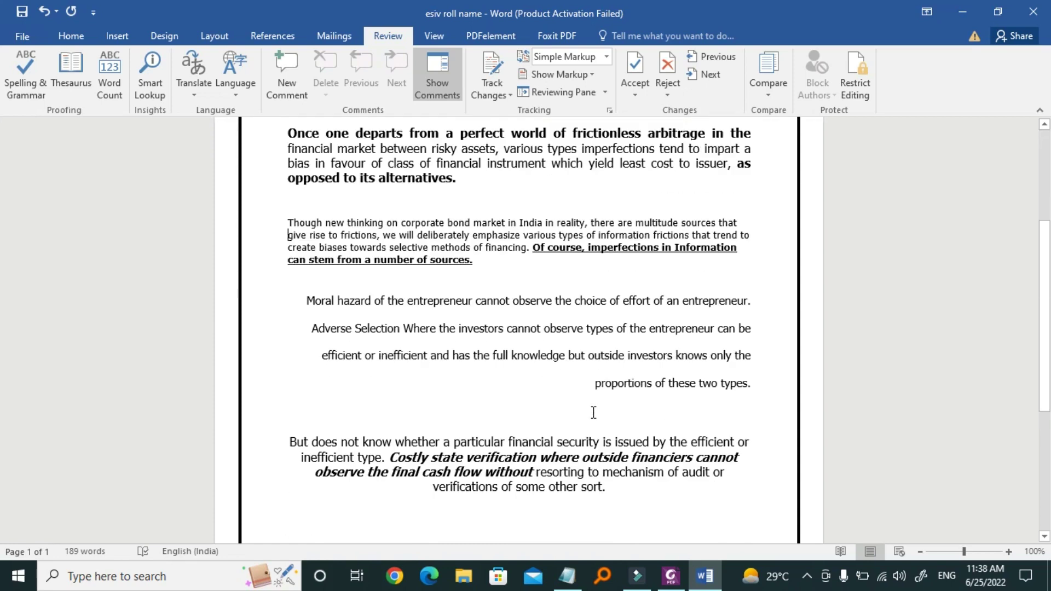
scroll(593, 413, "down", 5)
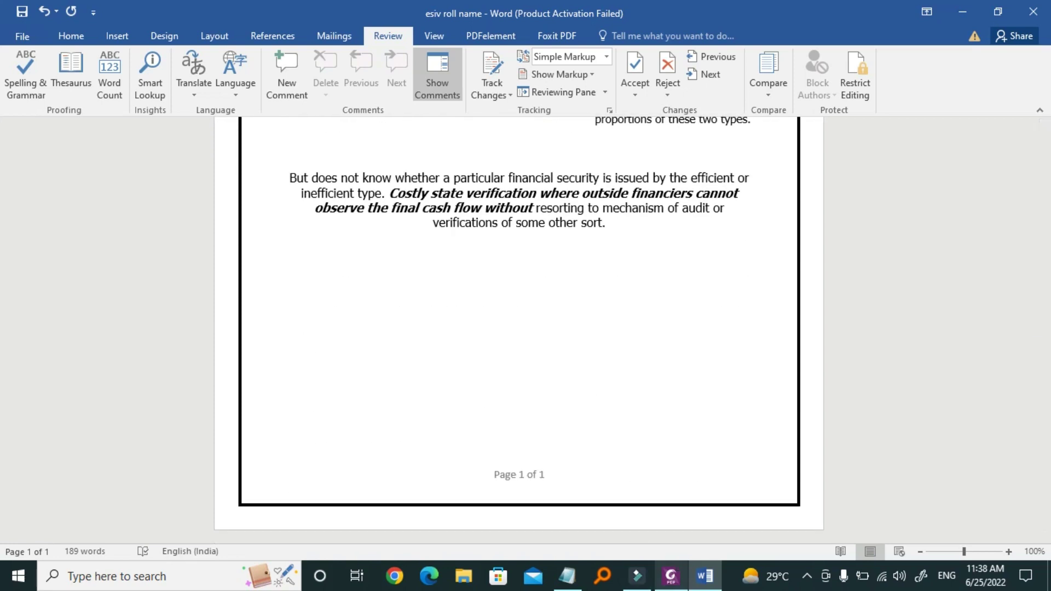
left_click(671, 576)
scroll(516, 463, "down", 5)
scroll(516, 463, "down", 5)
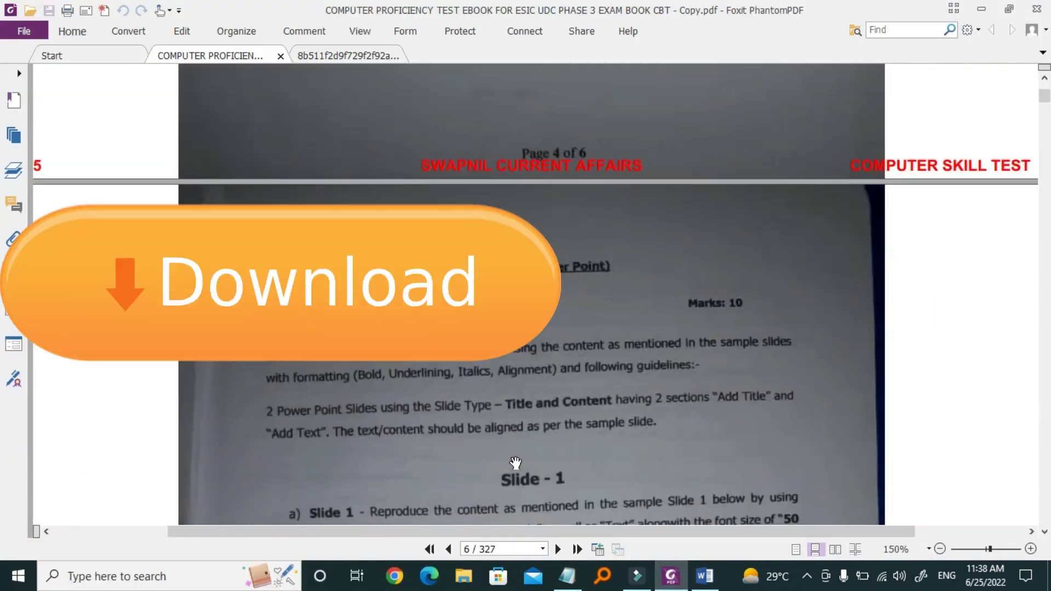
scroll(516, 463, "down", 5)
scroll(516, 463, "down", 5)
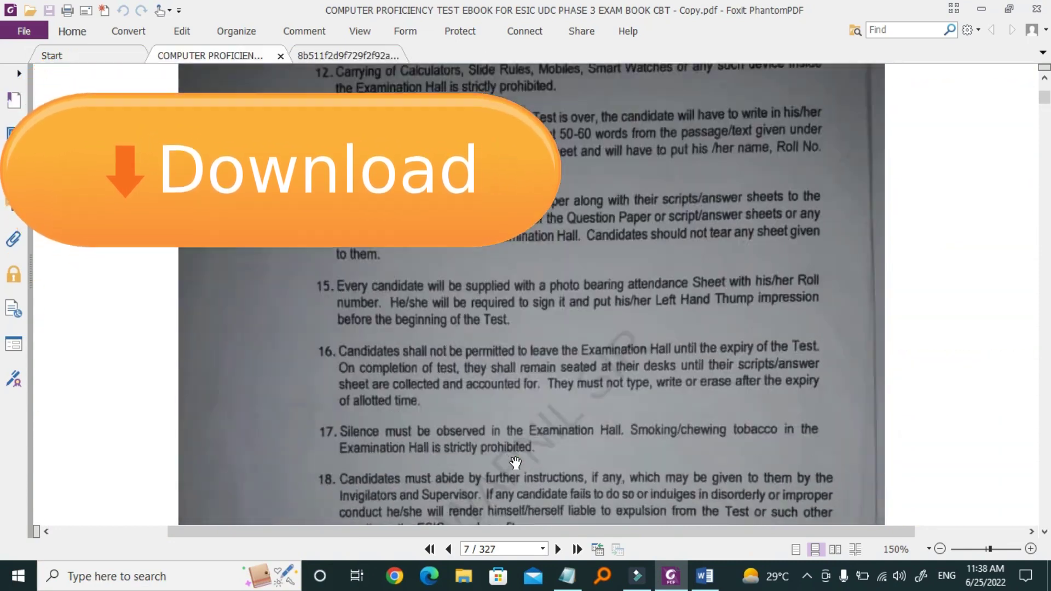
scroll(516, 463, "down", 5)
scroll(515, 463, "down", 5)
scroll(516, 463, "down", 5)
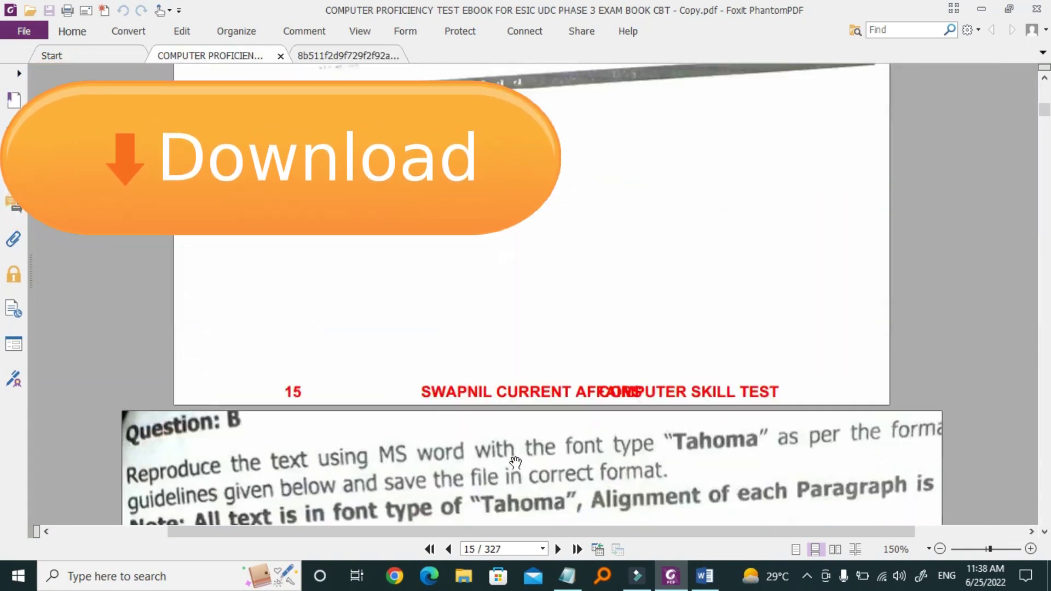
scroll(515, 463, "down", 10)
scroll(516, 463, "down", 5)
scroll(515, 463, "down", 5)
scroll(516, 463, "down", 5)
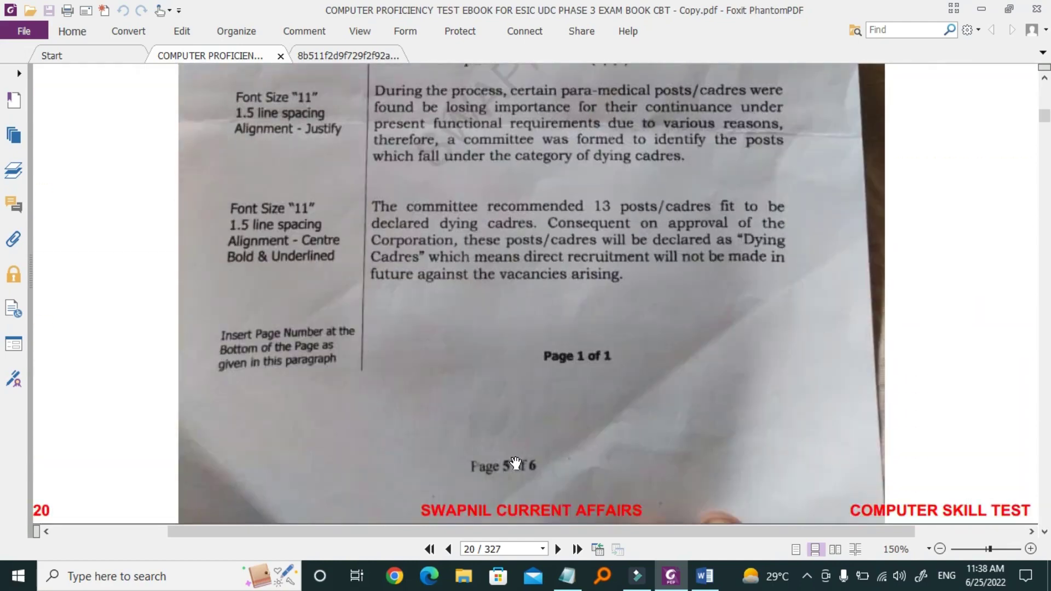
scroll(516, 464, "down", 5)
scroll(516, 463, "down", 5)
scroll(516, 463, "down", 5)
scroll(515, 463, "down", 5)
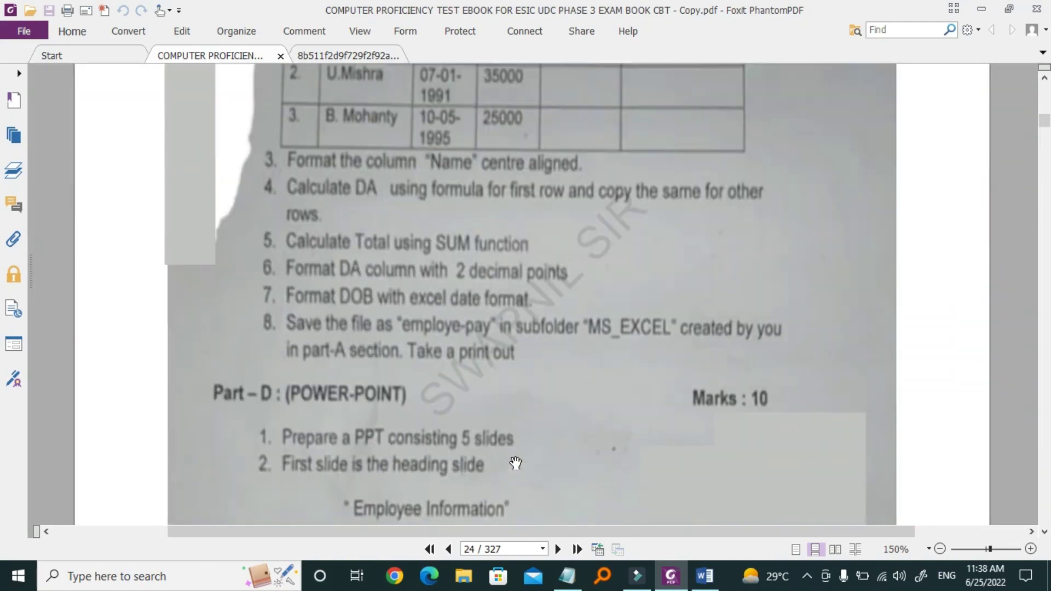
scroll(516, 463, "down", 5)
scroll(516, 463, "down", 5)
scroll(516, 463, "down", 10)
scroll(516, 463, "down", 5)
scroll(516, 463, "down", 5)
scroll(516, 463, "down", 5)
scroll(516, 463, "down", 5)
scroll(515, 457, "down", 5)
scroll(515, 458, "down", 5)
scroll(515, 458, "down", 5)
scroll(515, 457, "down", 5)
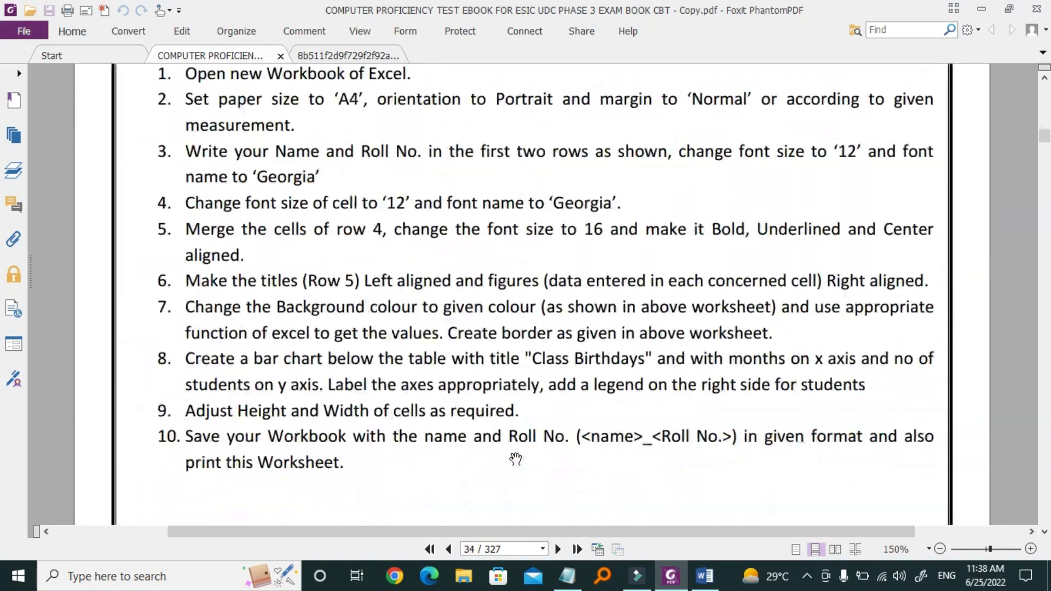
scroll(515, 459, "down", 5)
scroll(516, 459, "down", 5)
scroll(516, 458, "down", 5)
scroll(516, 459, "down", 5)
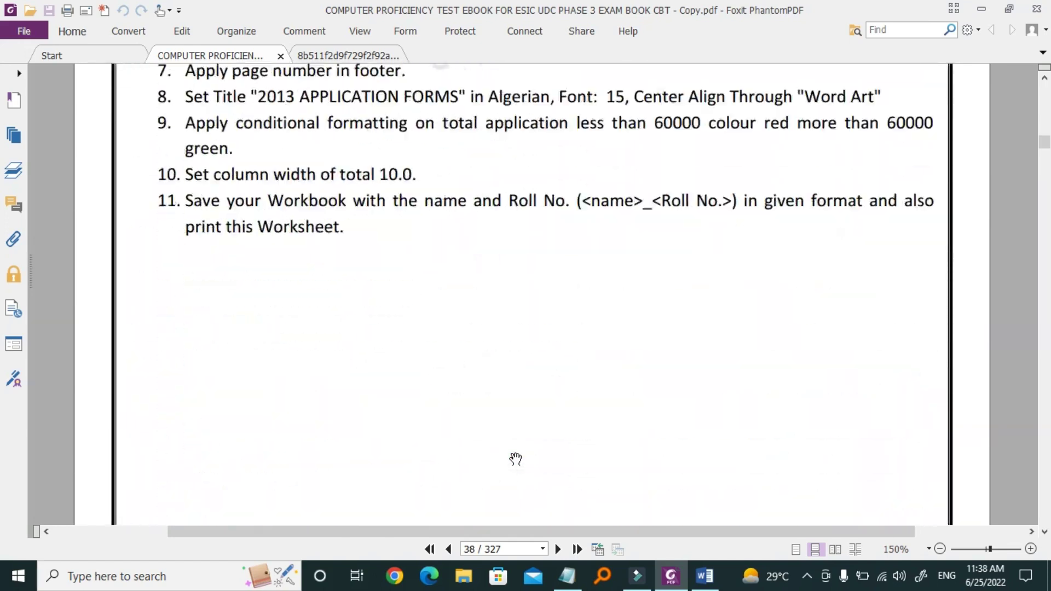
scroll(515, 458, "down", 10)
scroll(515, 458, "down", 5)
scroll(515, 459, "down", 10)
scroll(515, 458, "down", 5)
scroll(515, 459, "down", 10)
scroll(516, 459, "down", 5)
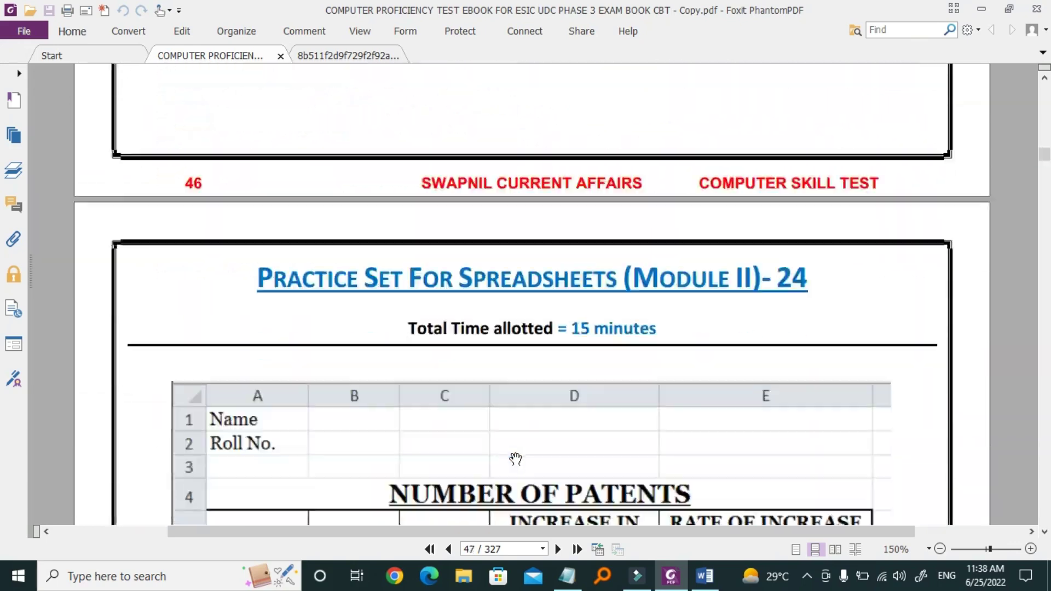
scroll(515, 459, "down", 5)
scroll(515, 459, "down", 5)
scroll(515, 459, "down", 5)
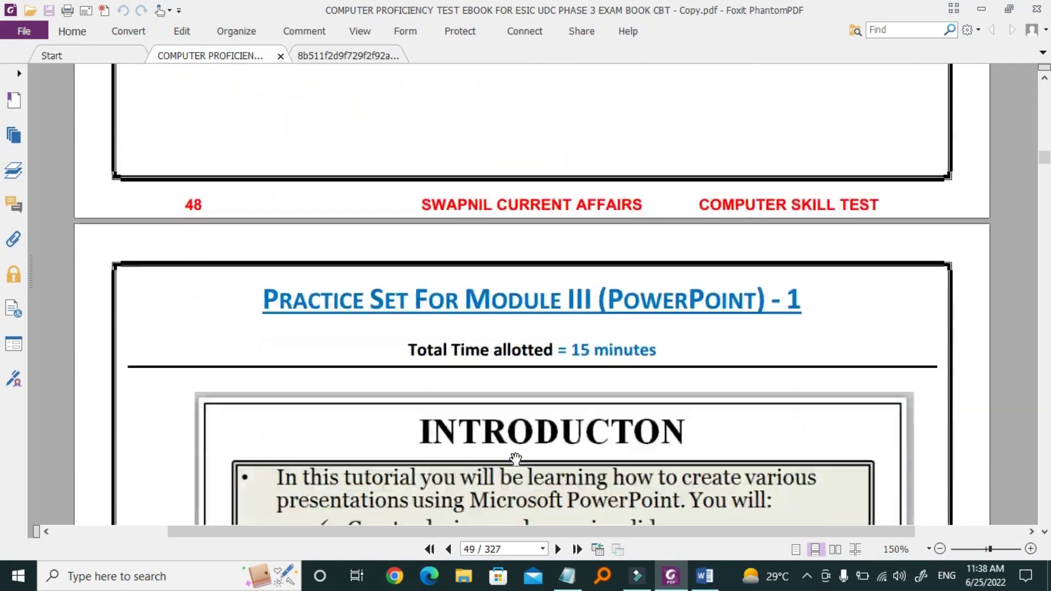
scroll(451, 517, "down", 5)
scroll(451, 516, "down", 5)
scroll(451, 516, "down", 5)
scroll(451, 517, "down", 5)
scroll(451, 516, "down", 5)
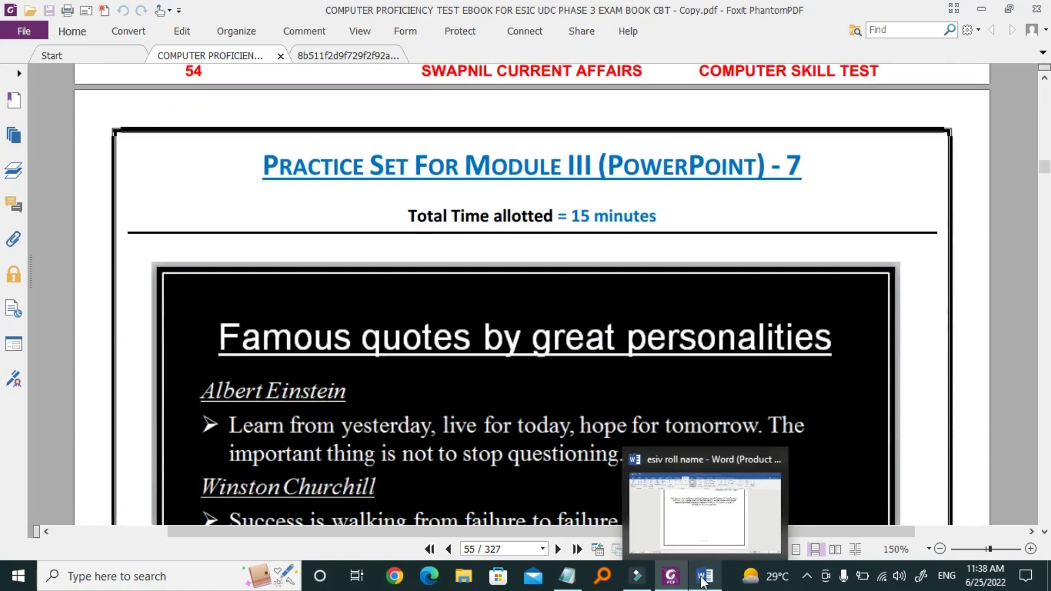
left_click(701, 579)
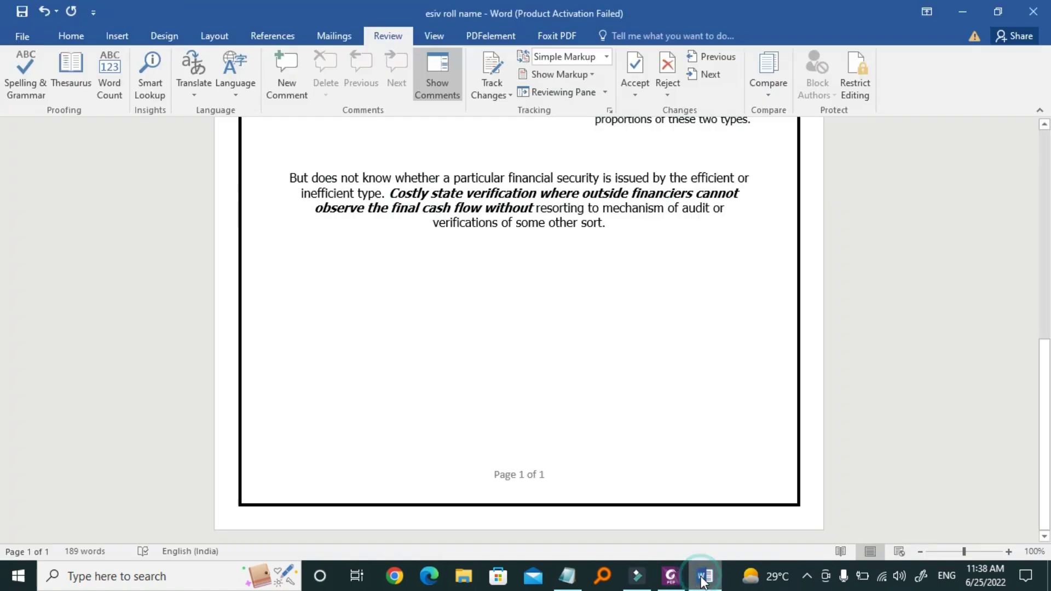
scroll(564, 418, "up", 3)
scroll(564, 418, "up", 3)
scroll(564, 418, "up", 4)
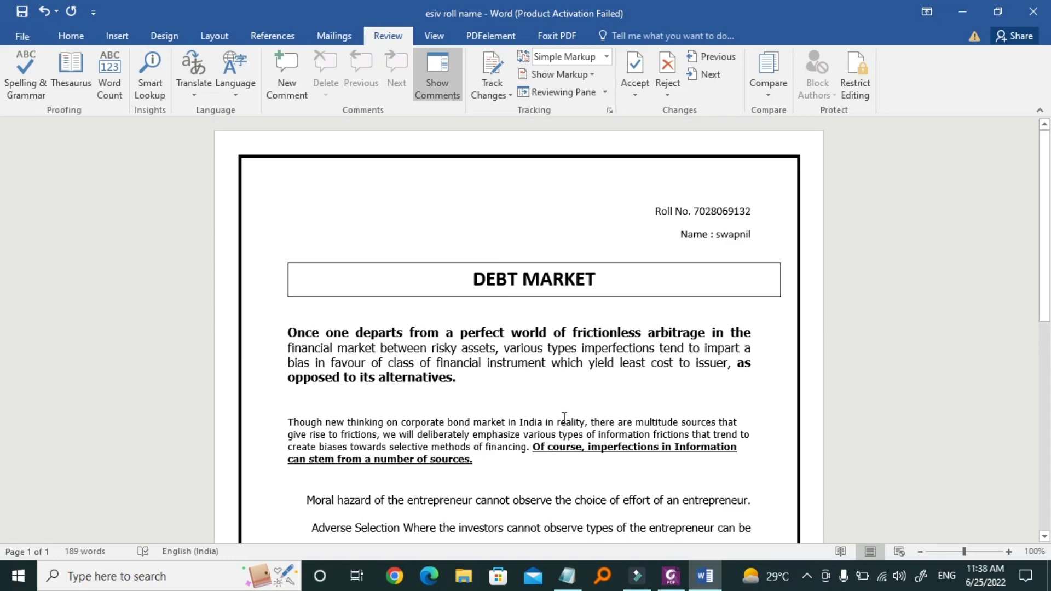